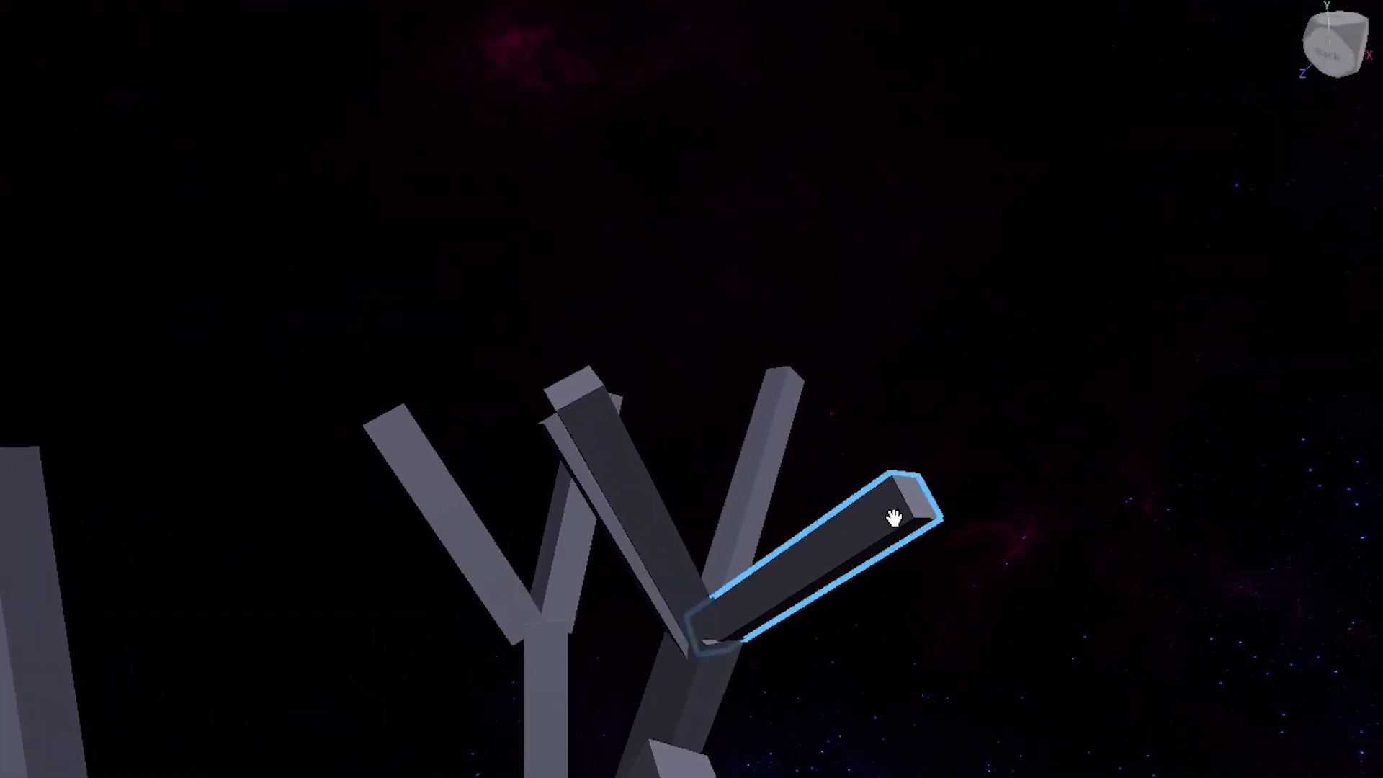
Duplicate the outlined upper branch of the tree and place the copy at that branch's outer tip.
click(895, 519)
key(ctrl+d)
drag(1006, 694, 856, 382)
right_drag(694, 404, 753, 401)
key(a)
drag(705, 386, 822, 297)
right_drag(822, 297, 861, 305)
key(w)
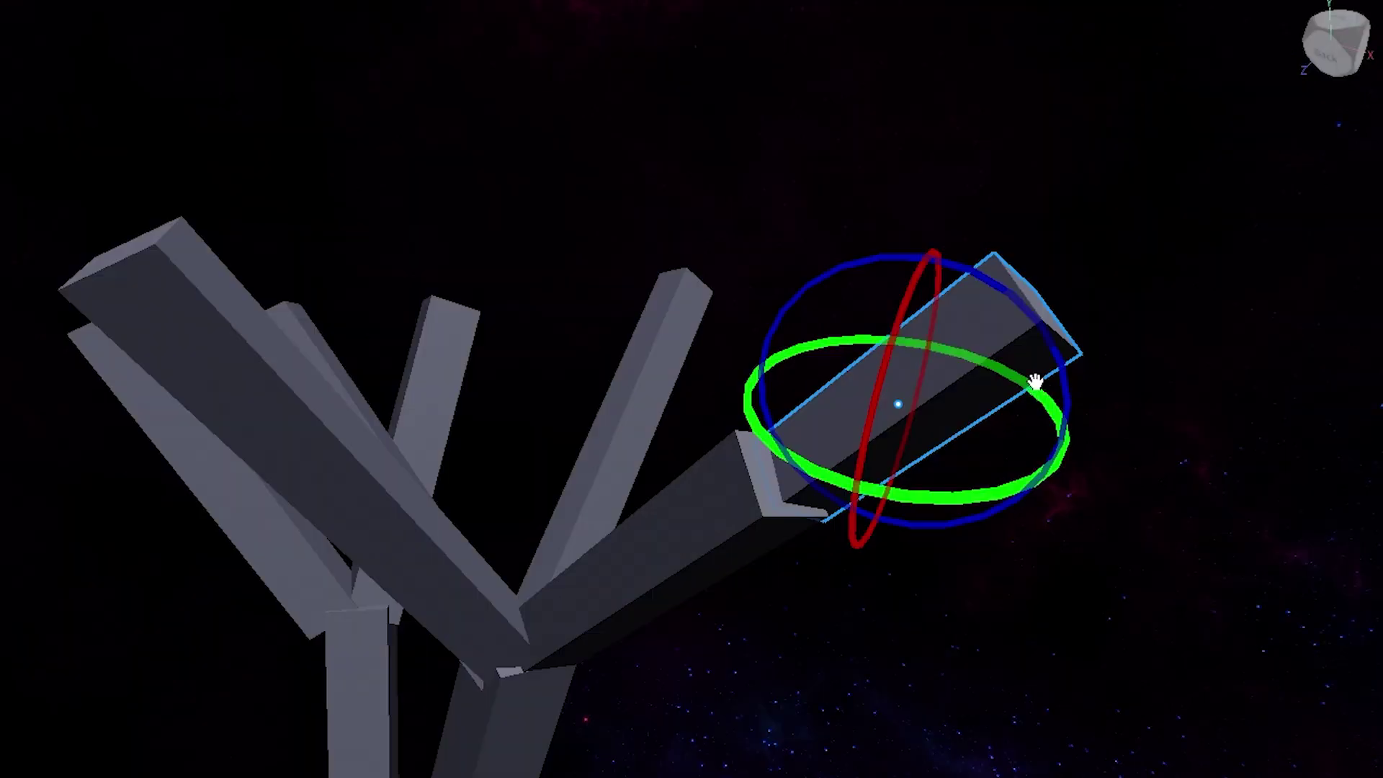
Angle the copied twig at the branch tip and shift it outward along the X axis.
right_drag(1034, 383, 795, 474)
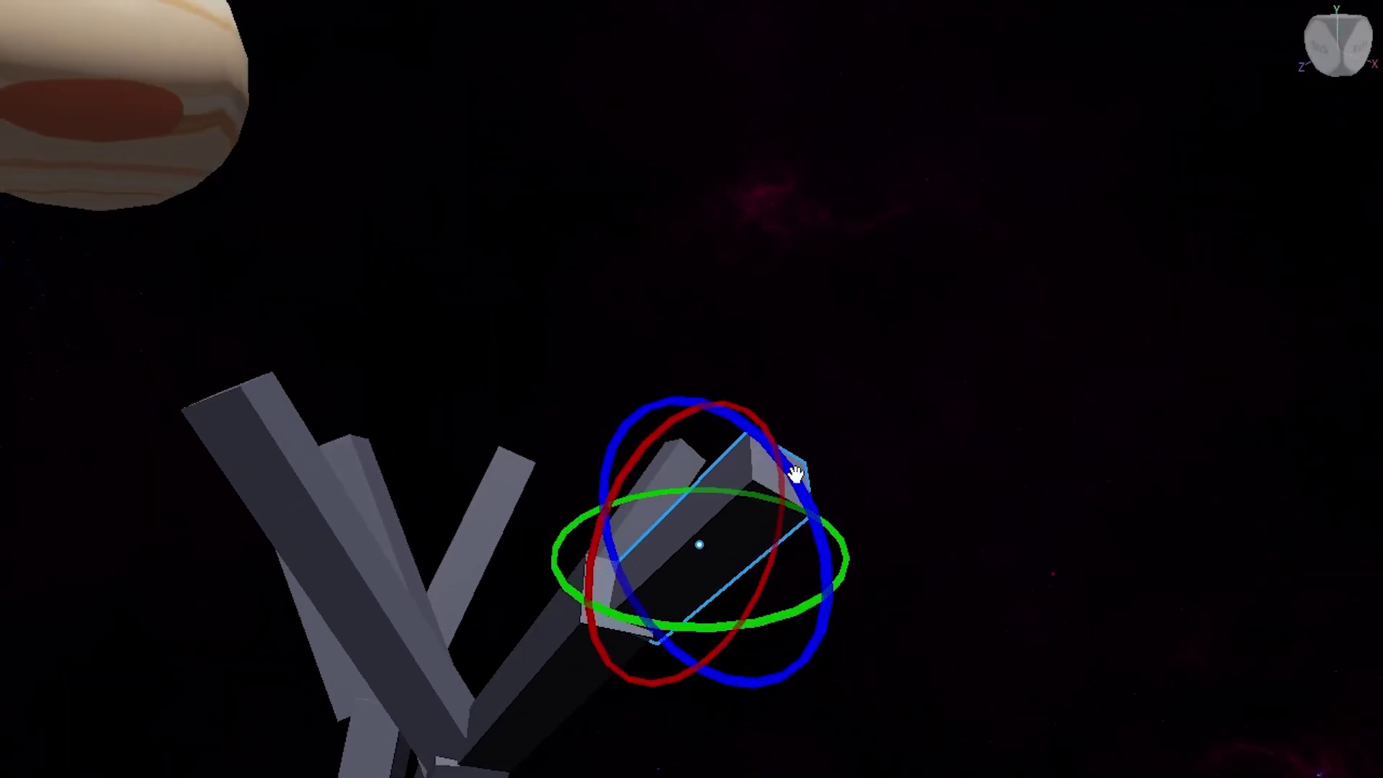
key(w)
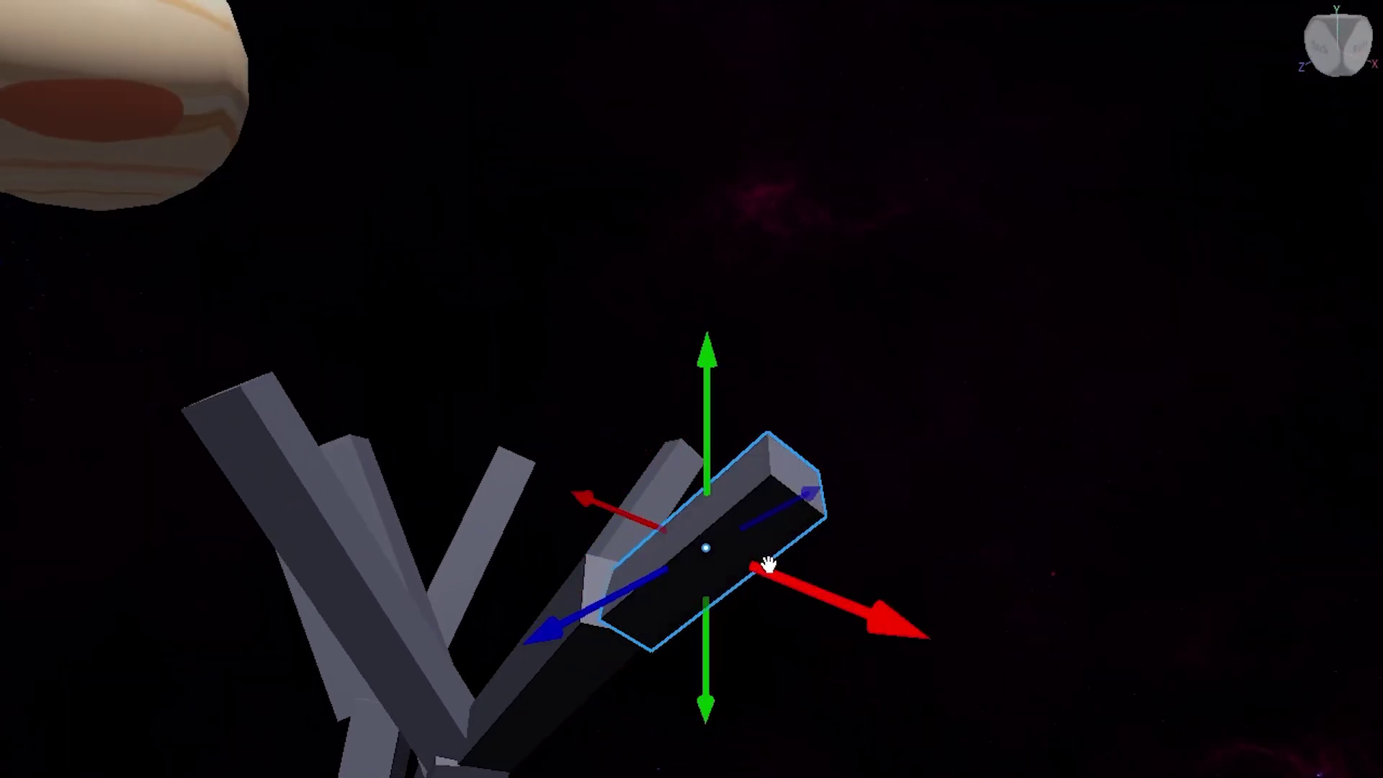
drag(768, 564, 1028, 616)
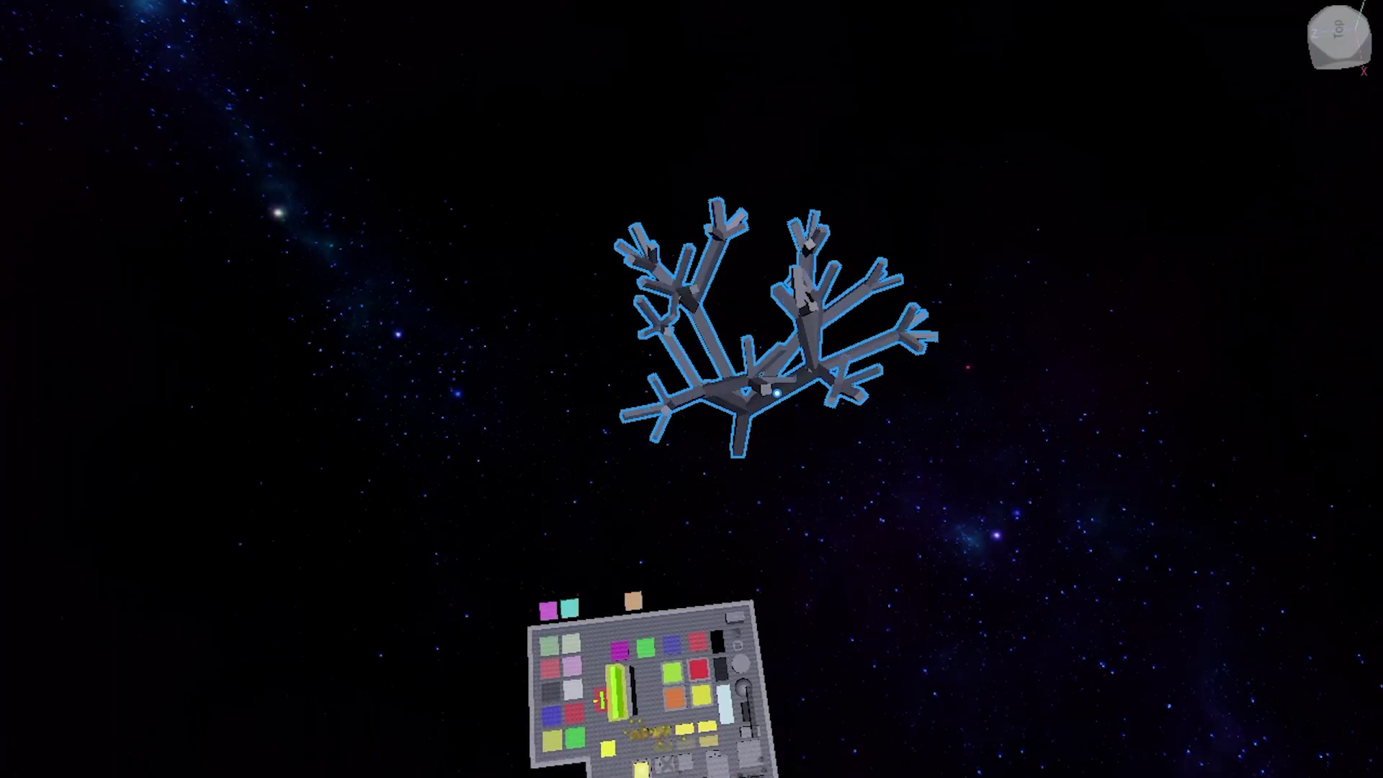
click(908, 340)
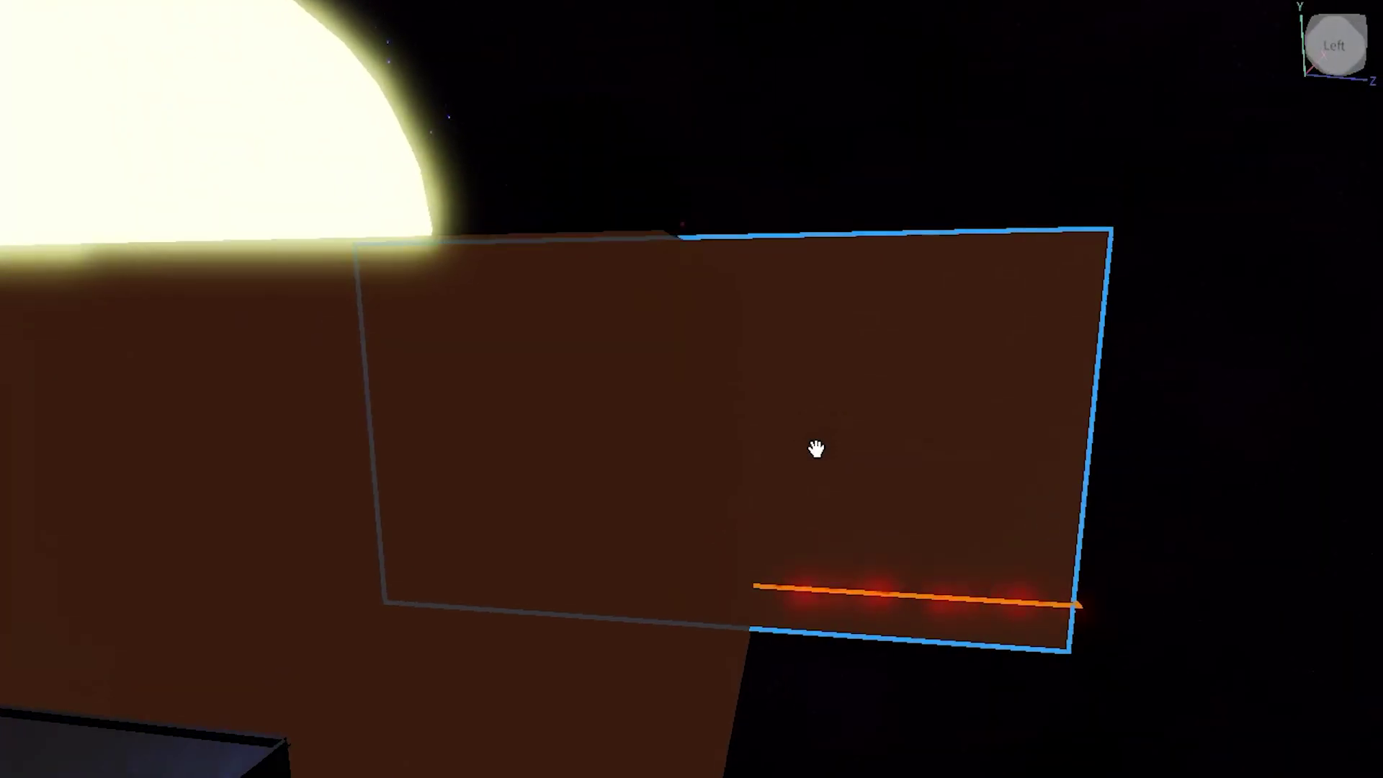
Examine the lava zone's walls, framed platforms and pillar obstacles from several sides.
scroll(815, 447, up, 5)
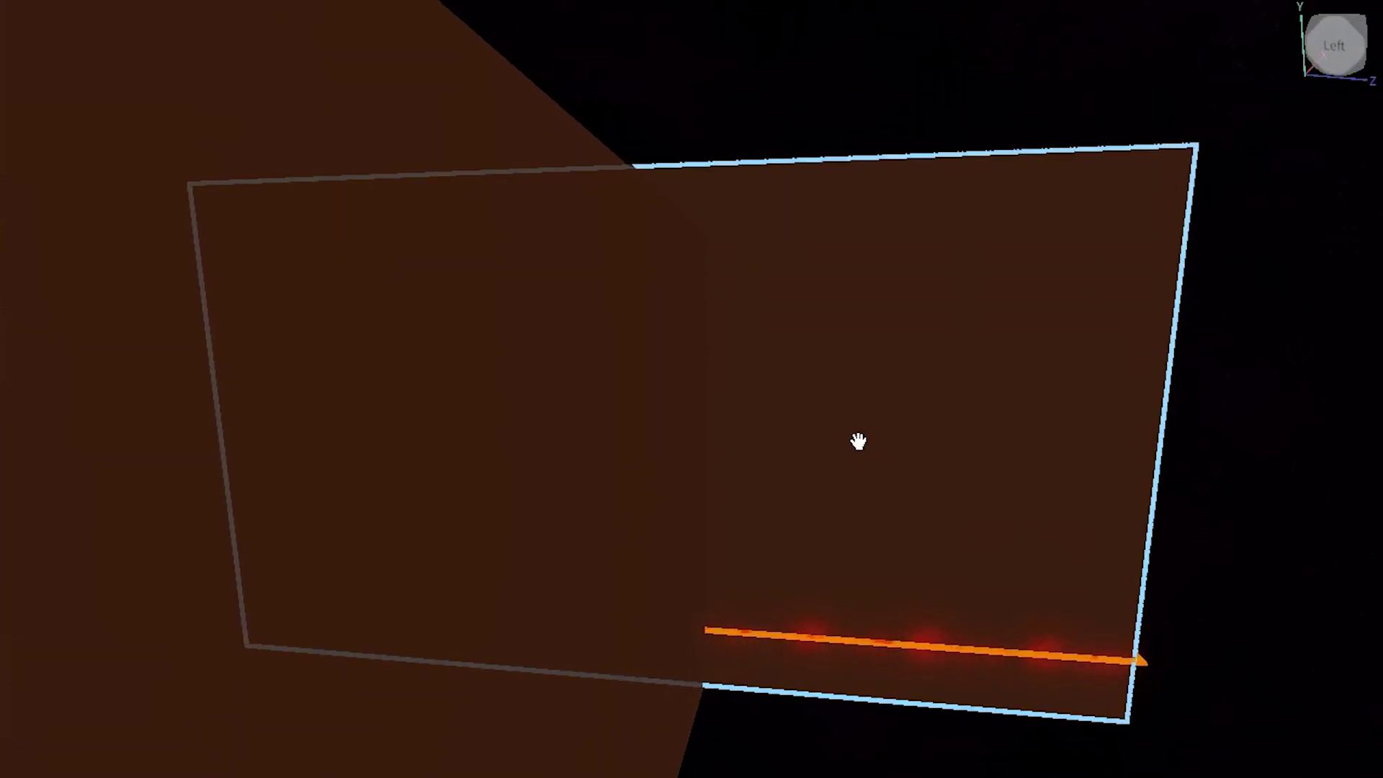
scroll(859, 442, up, 8)
right_drag(890, 562, 899, 562)
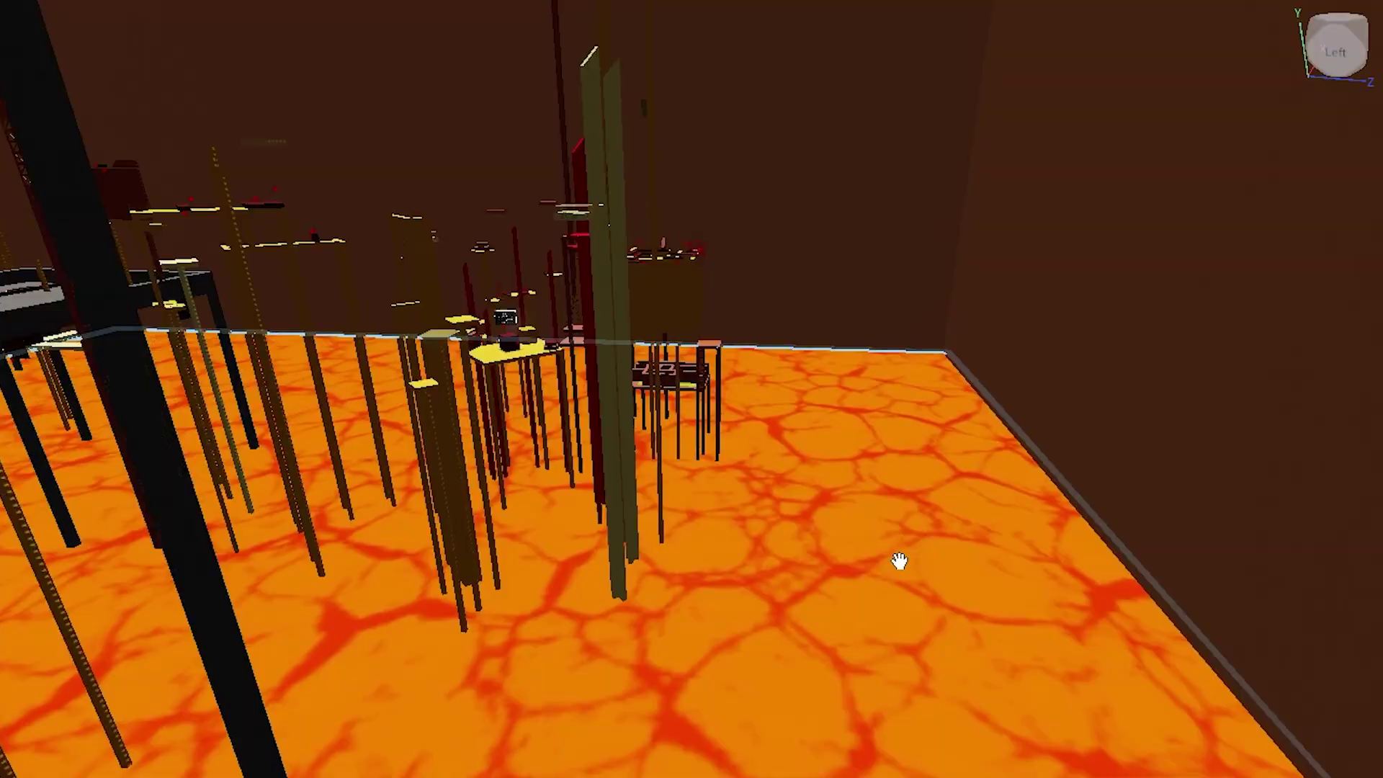
scroll(697, 506, up, 2)
right_drag(697, 505, 781, 510)
scroll(781, 510, up, 10)
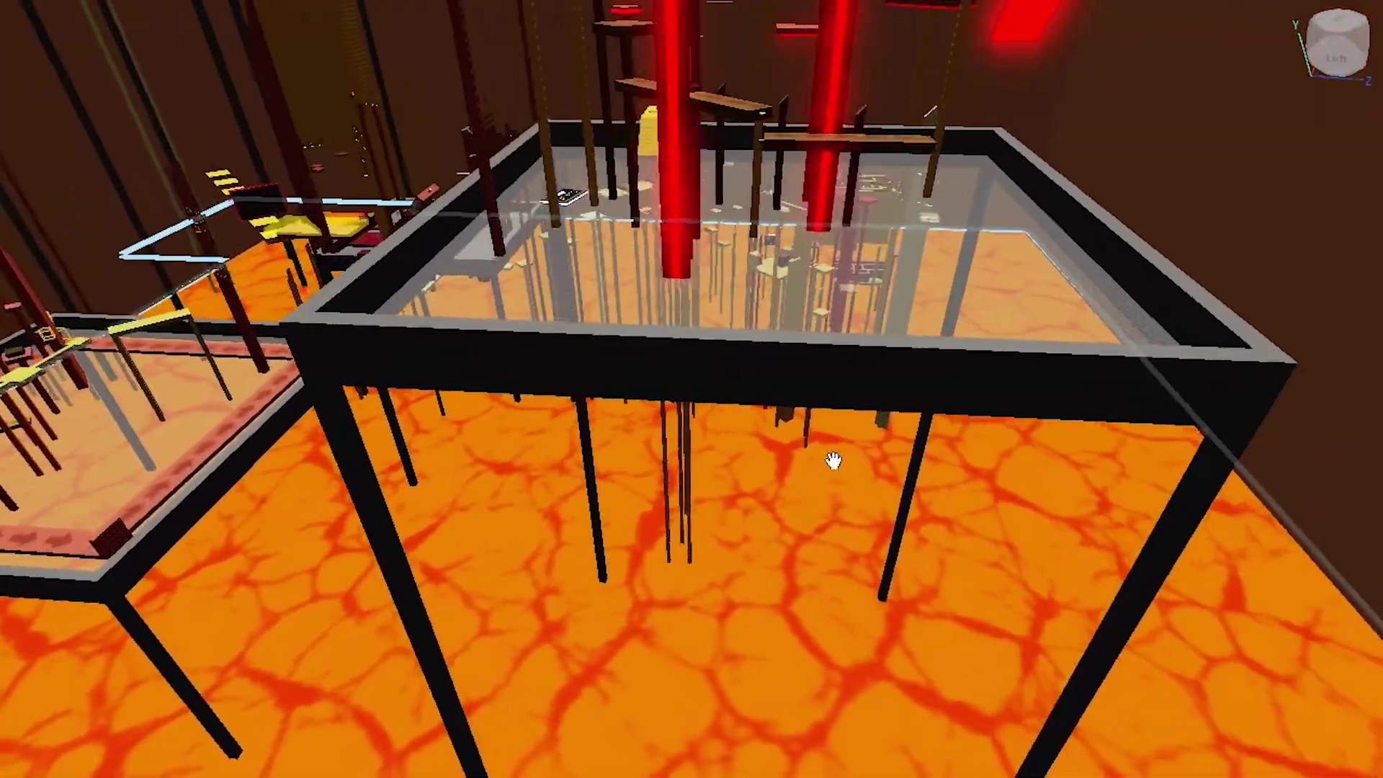
right_drag(834, 461, 833, 459)
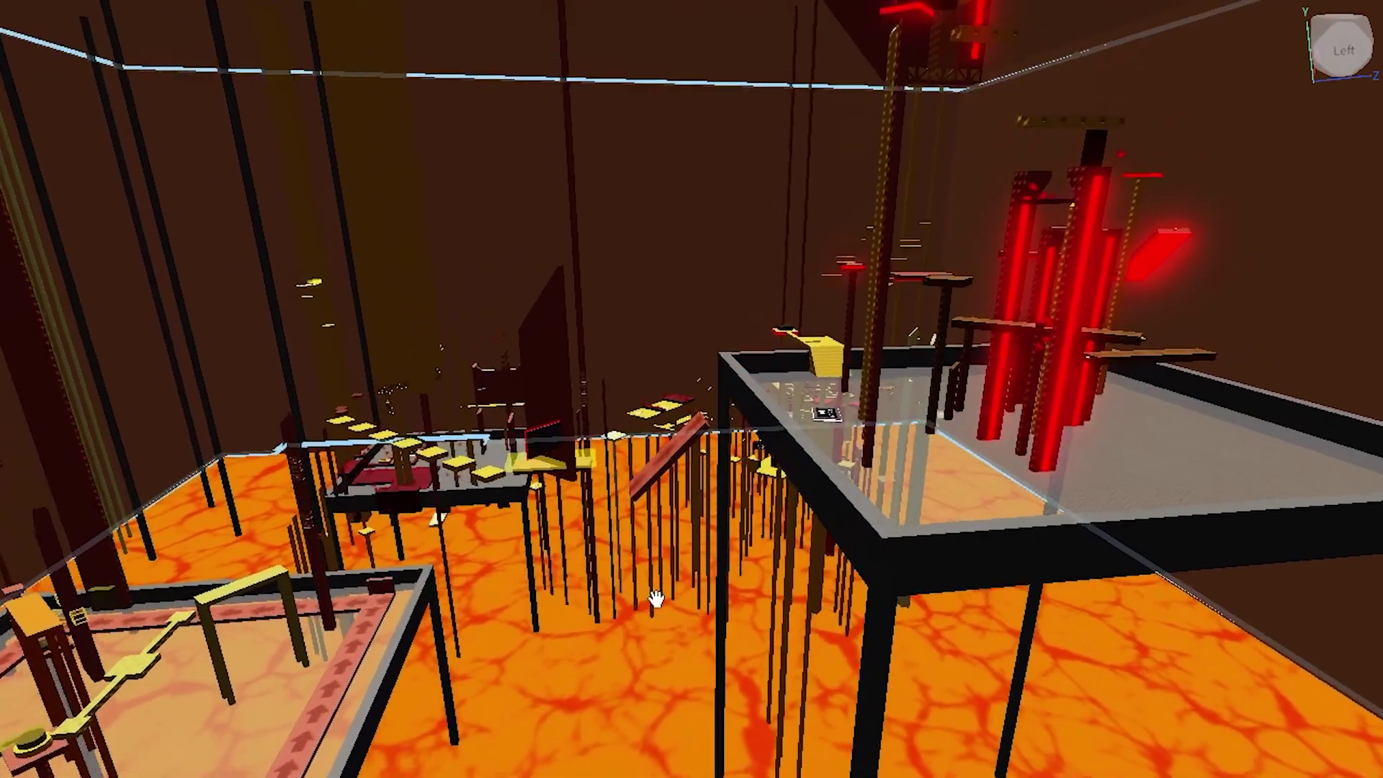
right_drag(659, 601, 669, 593)
key(a)
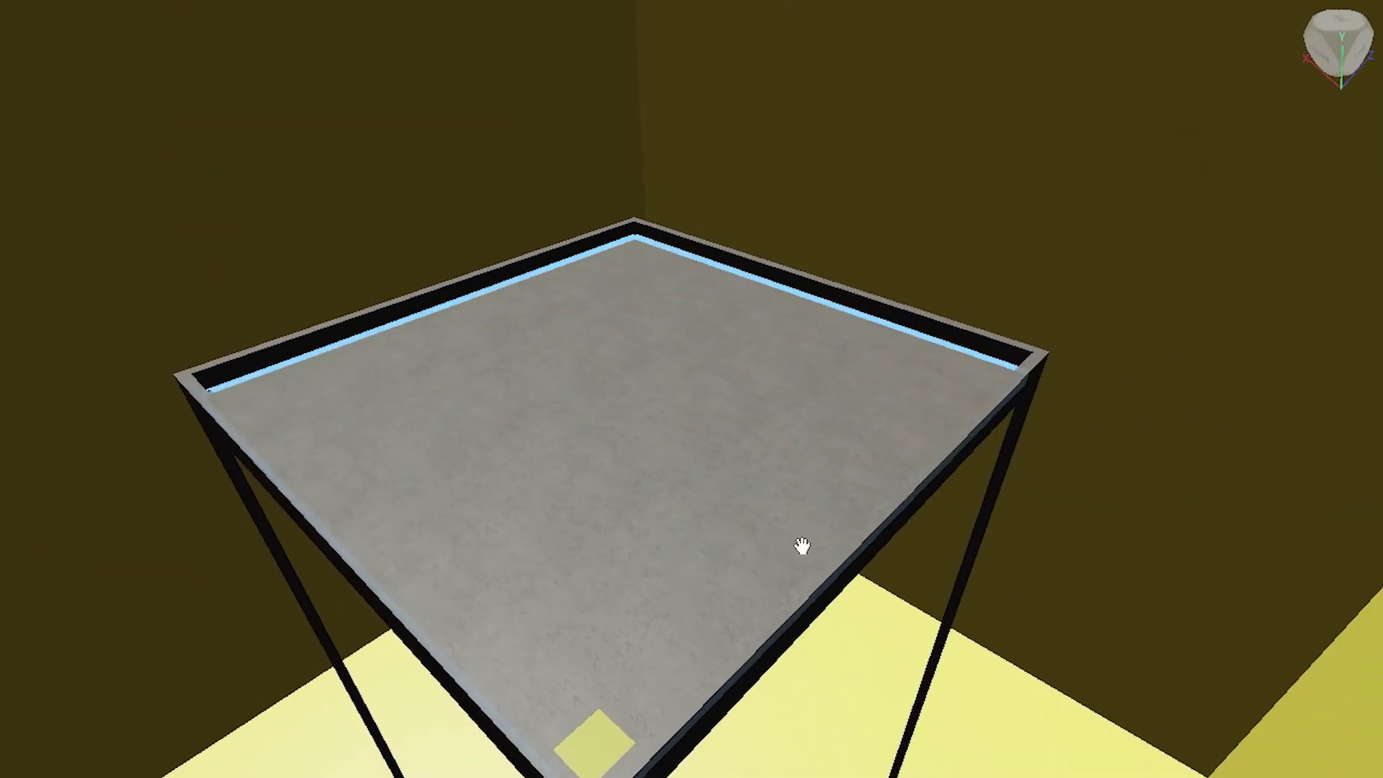
Inspect the empty framed platform in the yellow zone and walk the avatar across it in a playtest.
mouse_move(803, 547)
mouse_down()
mouse_move(726, 451)
mouse_move(801, 587)
mouse_up()
right_drag(801, 587, 776, 540)
scroll(775, 541, up, 4)
right_drag(768, 612, 702, 504)
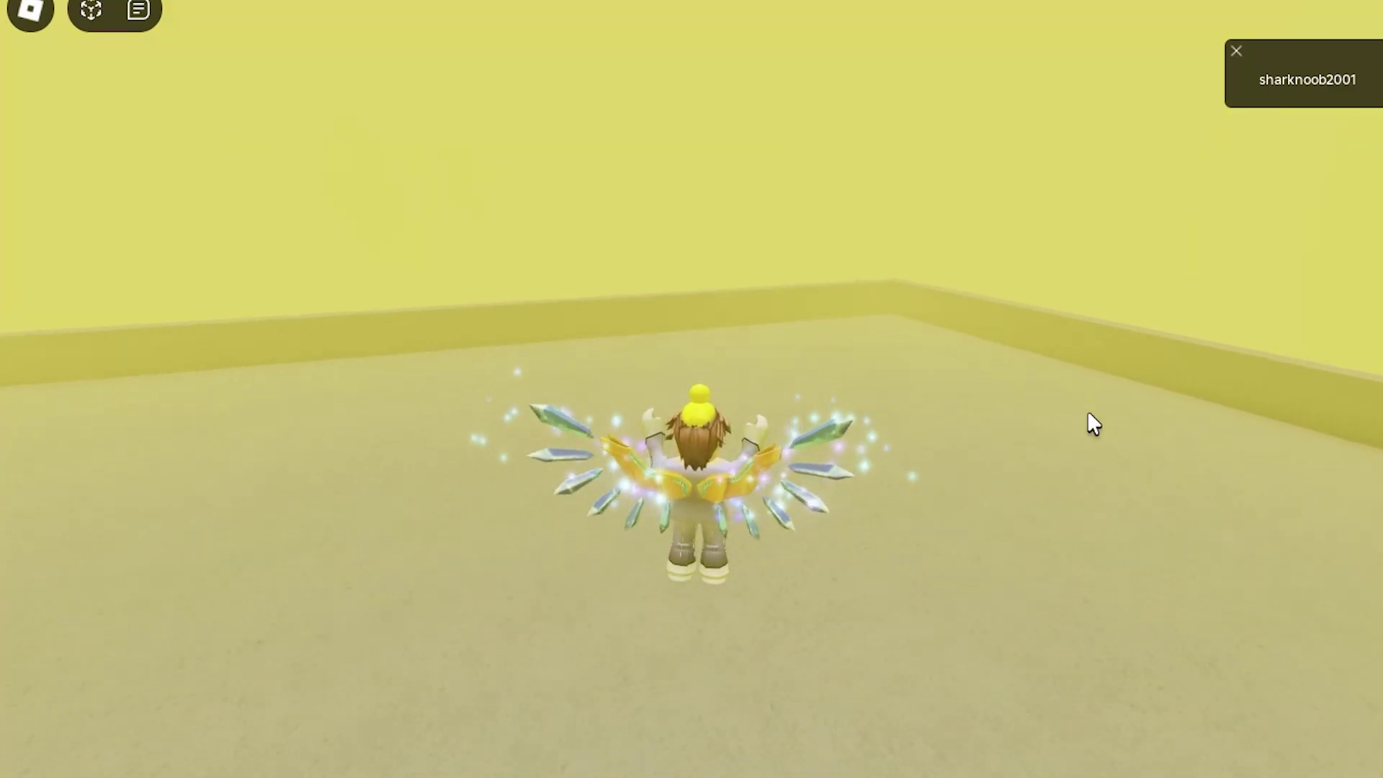
key(w)
right_drag(1087, 411, 1210, 356)
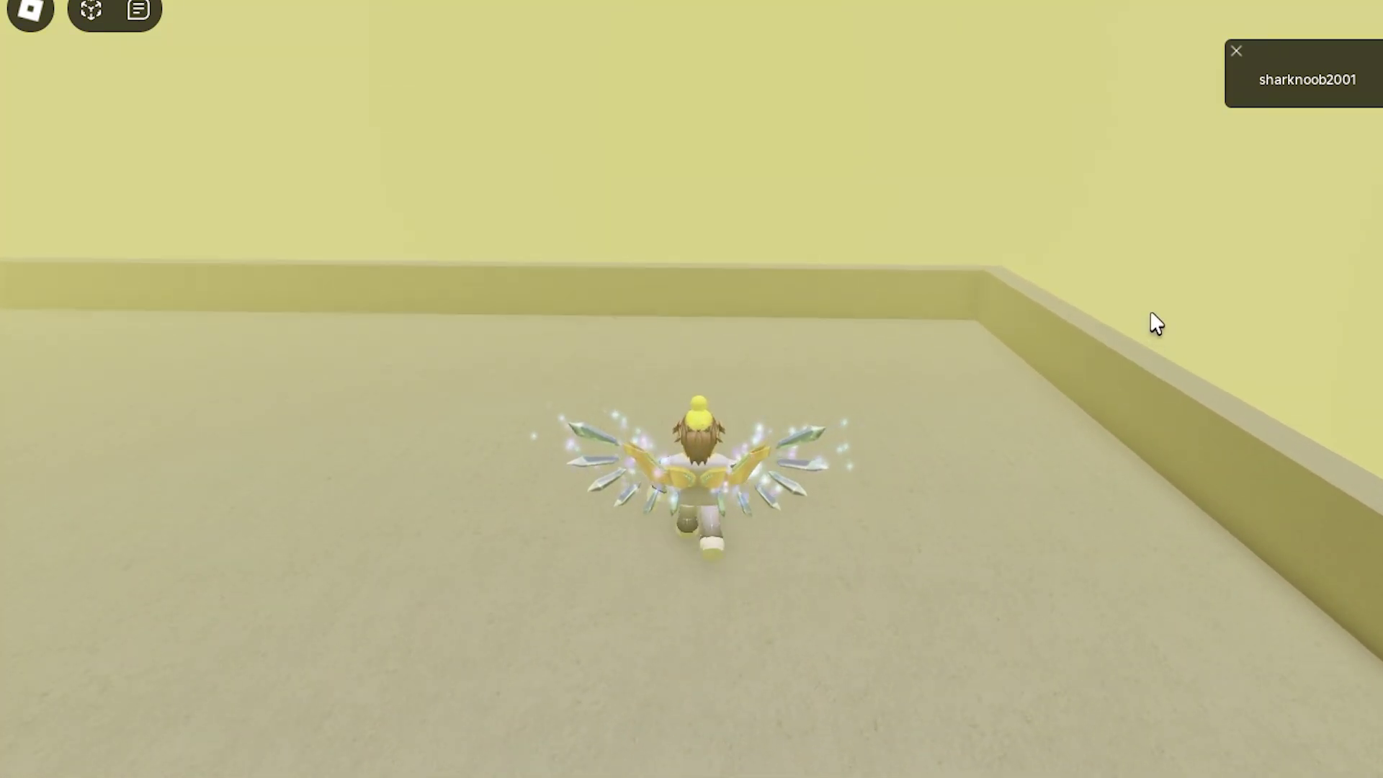
right_drag(1191, 278, 1178, 274)
scroll(1191, 278, down, 2)
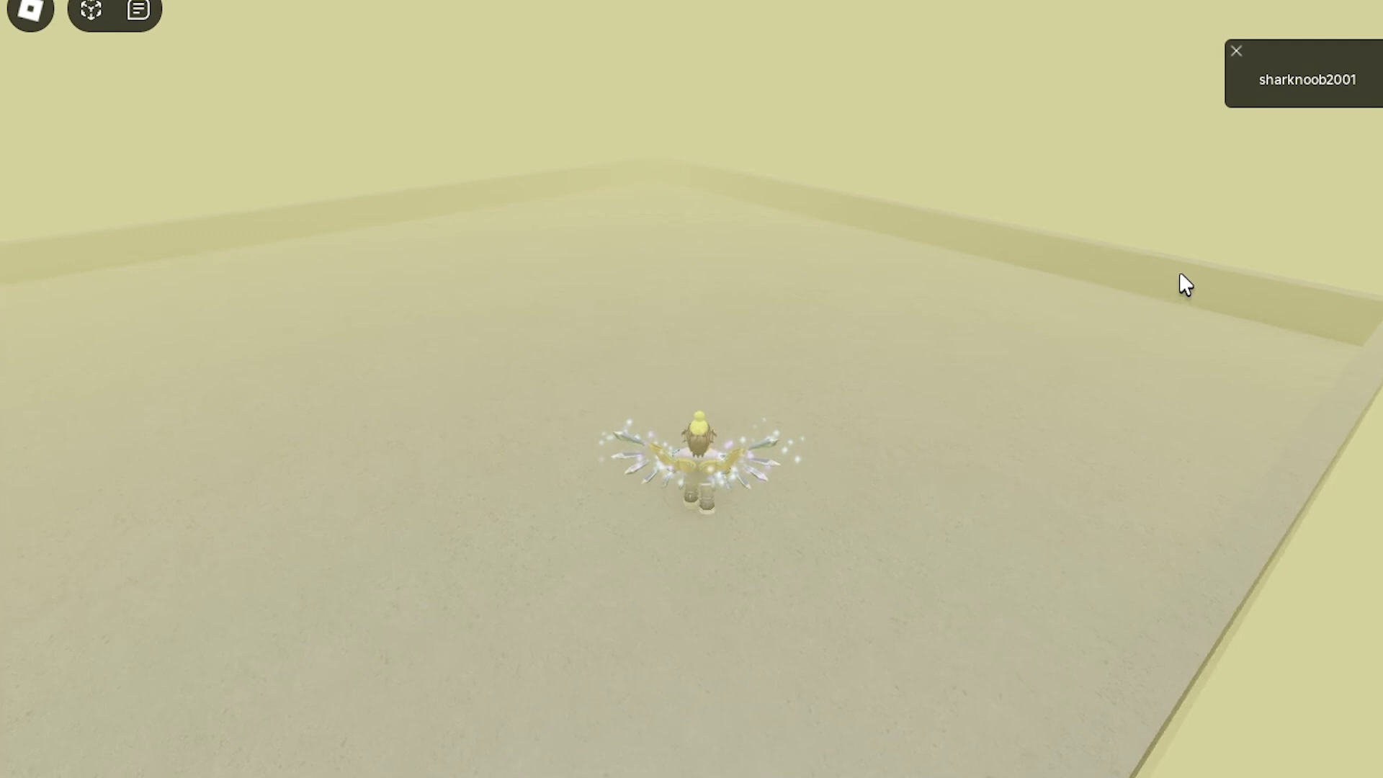
Playtest the yellow studded wall and tall pillar with the avatar.
key(Tab)
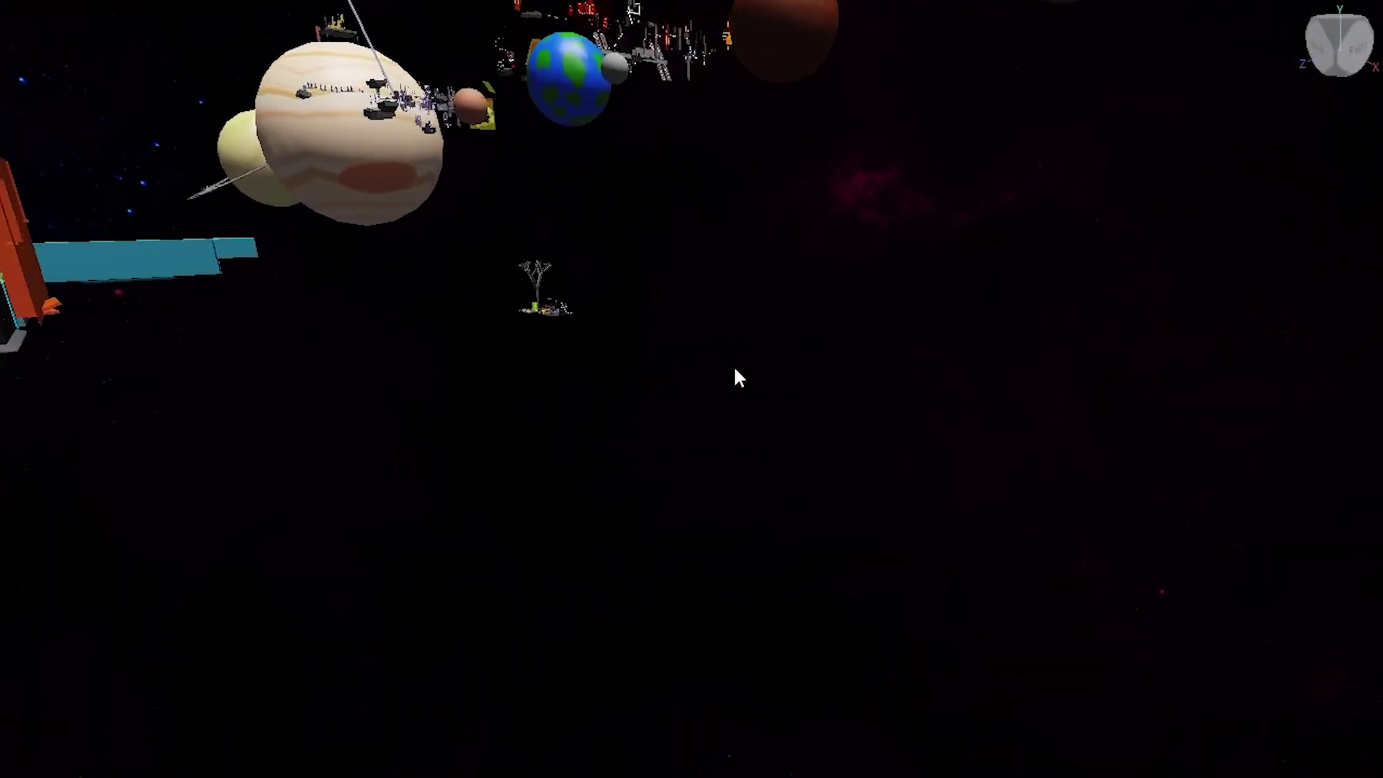
key(w)
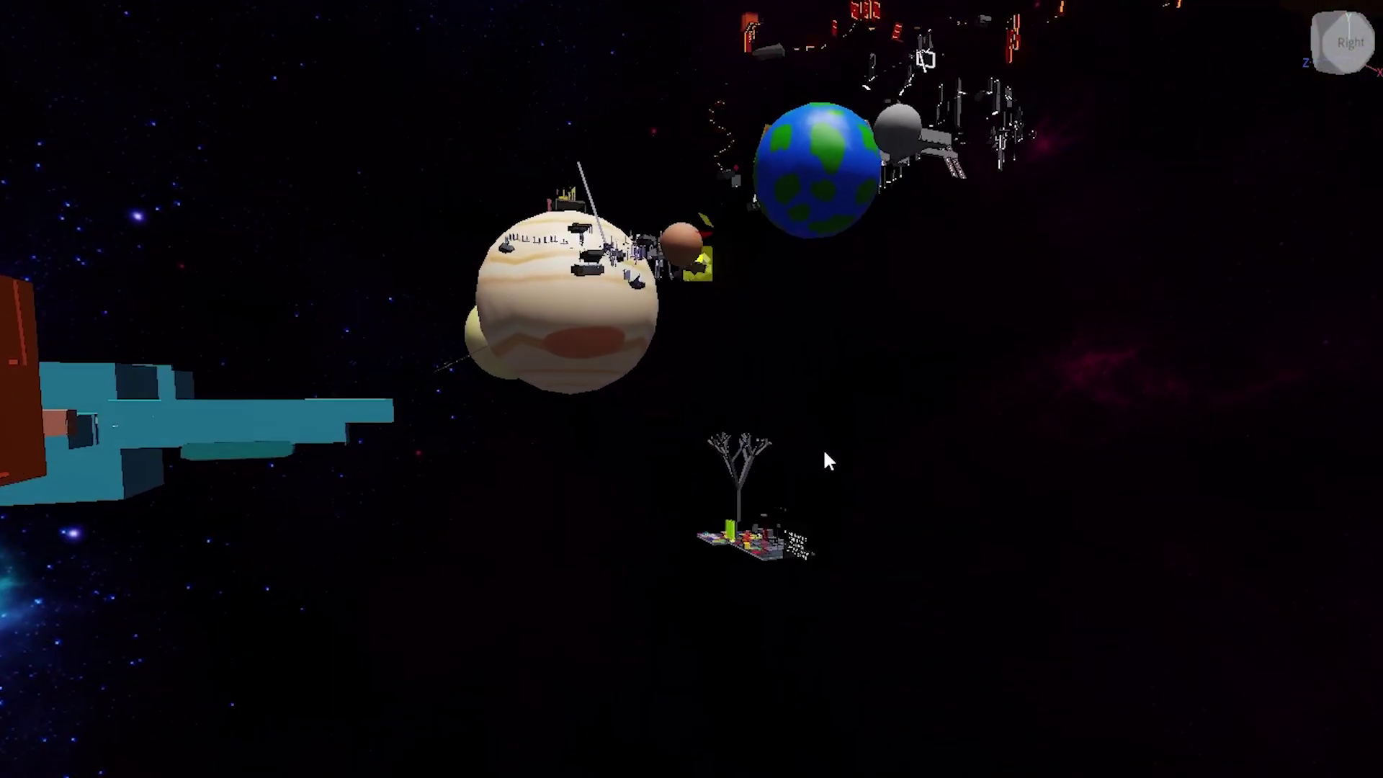
key(w)
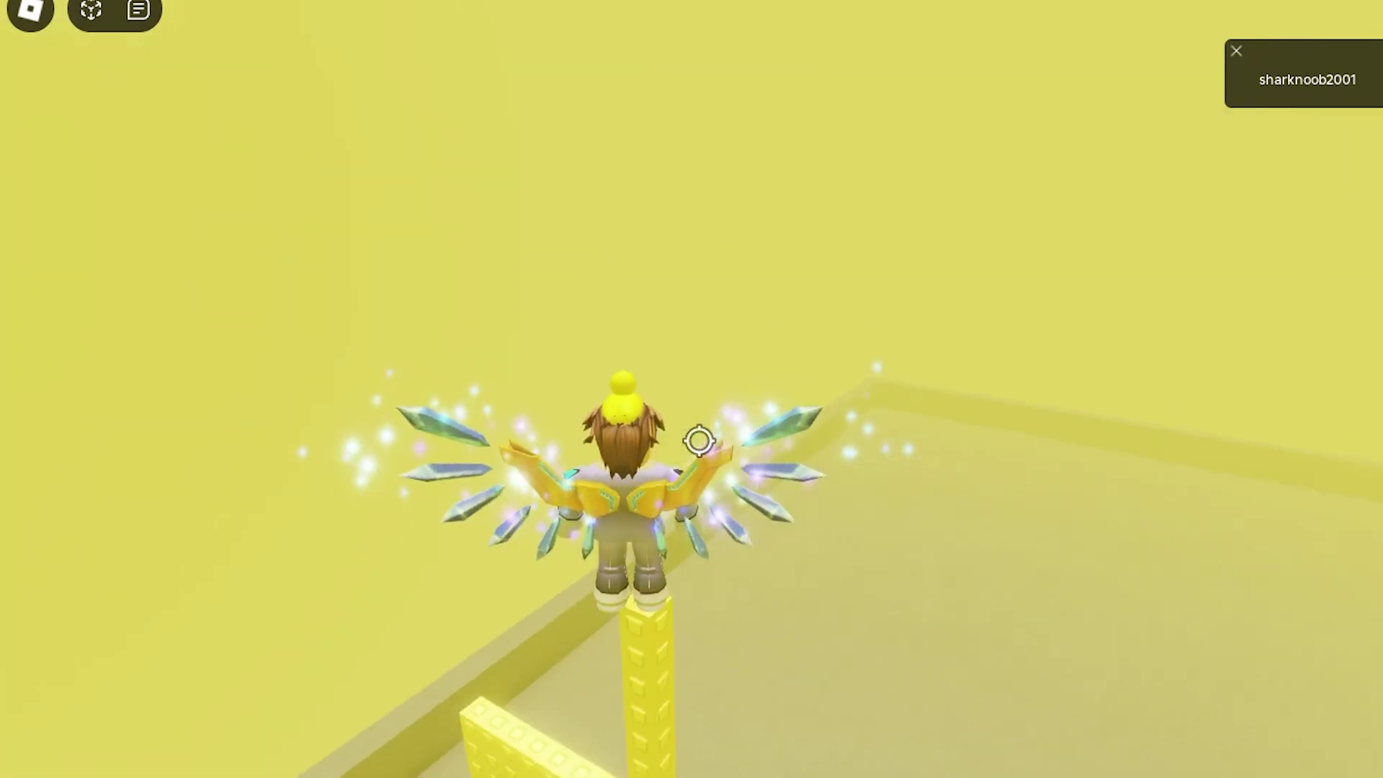
key(a)
key(shift)
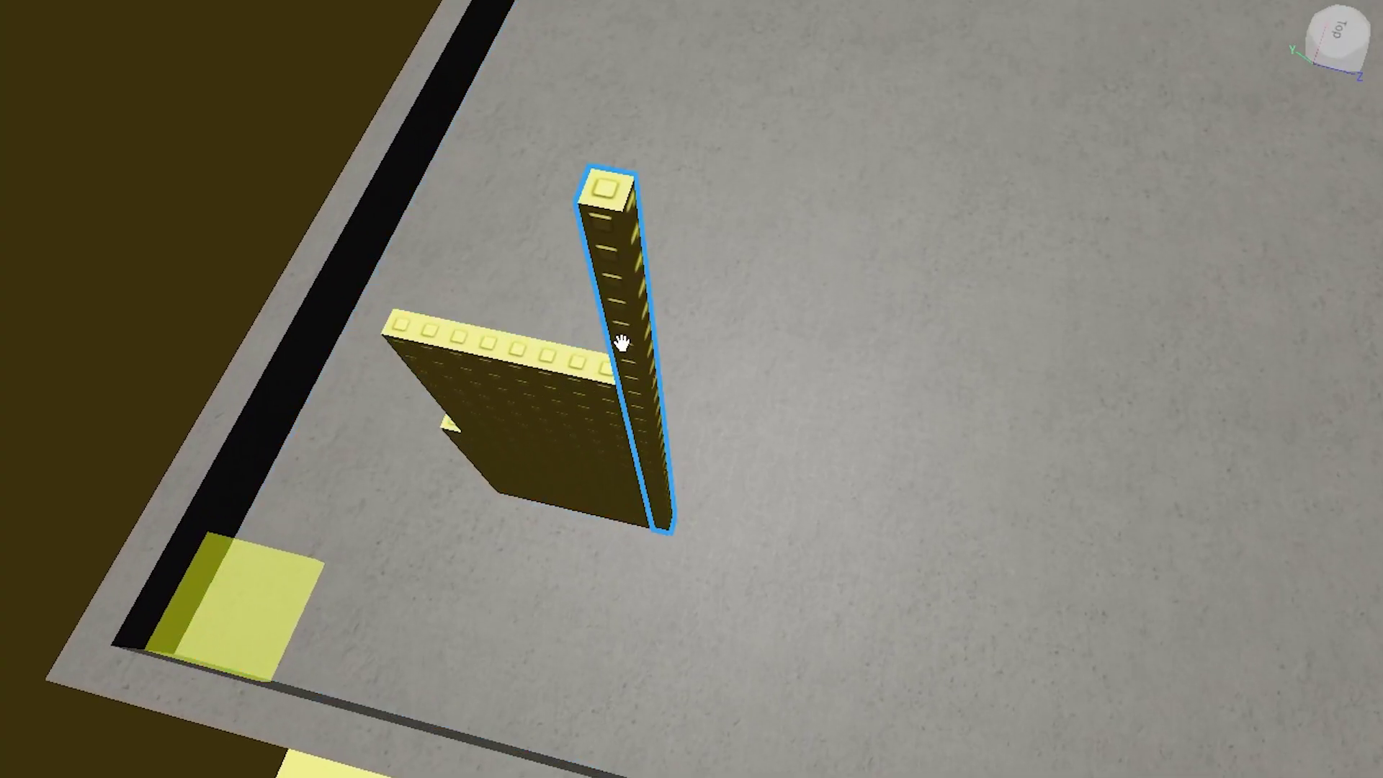
Duplicate the tall yellow studded pillar beside itself and stretch the copy along the Z axis into a wide wall.
click(634, 351)
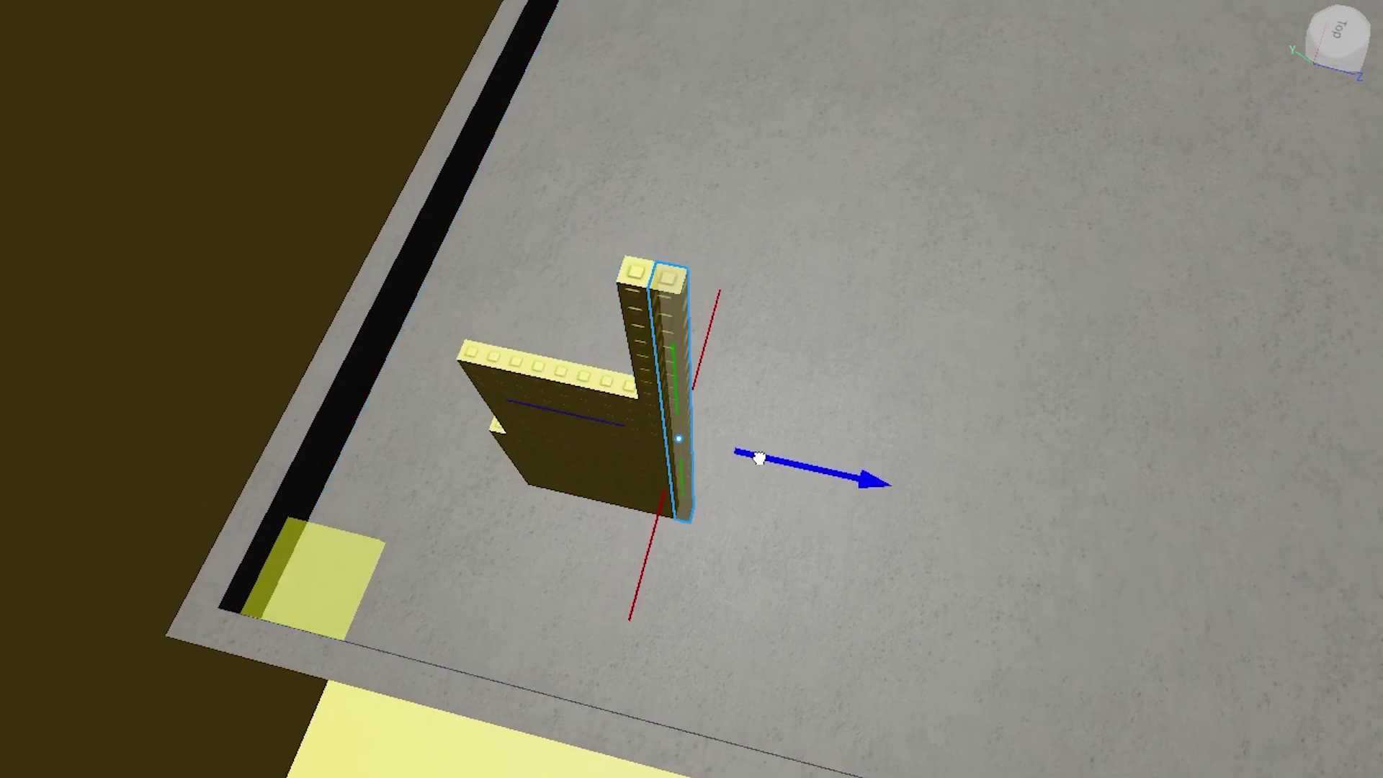
drag(735, 452, 966, 482)
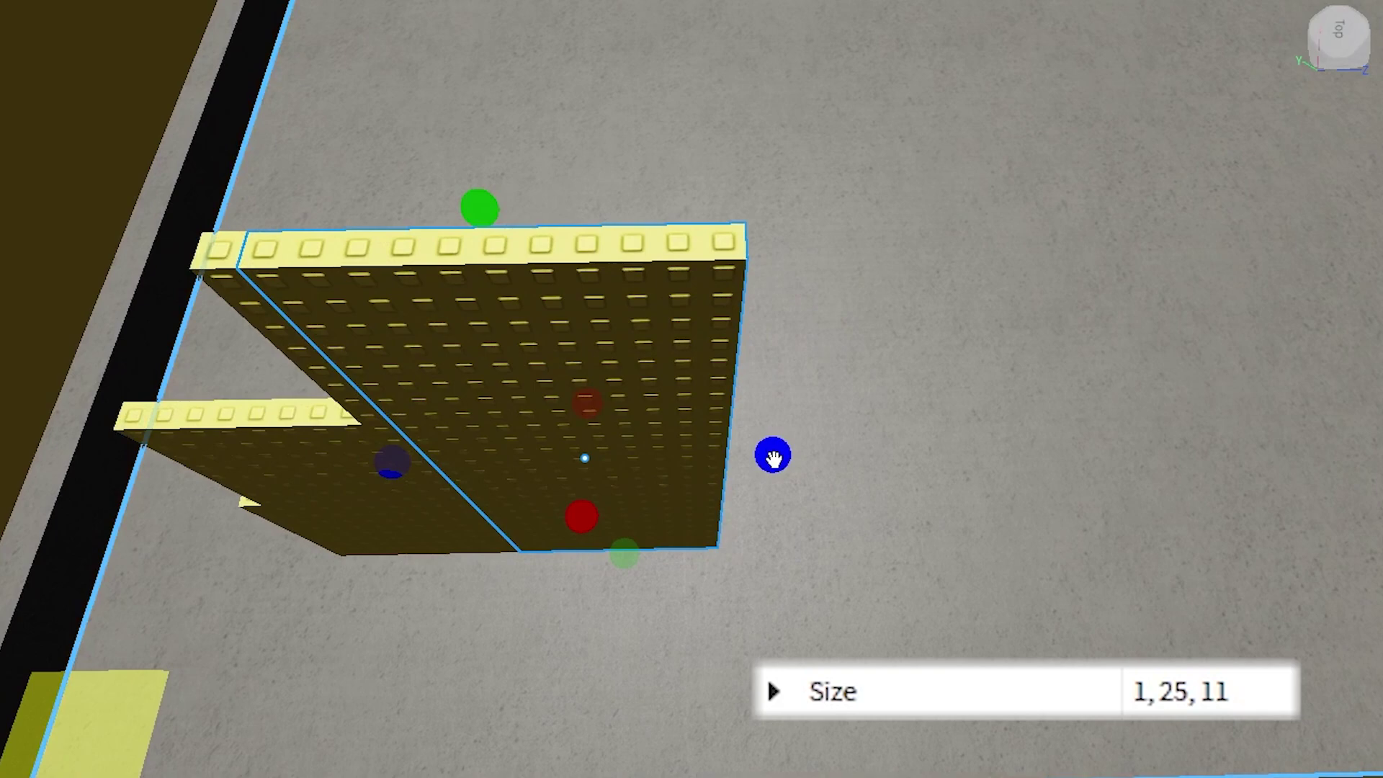
drag(773, 455, 784, 454)
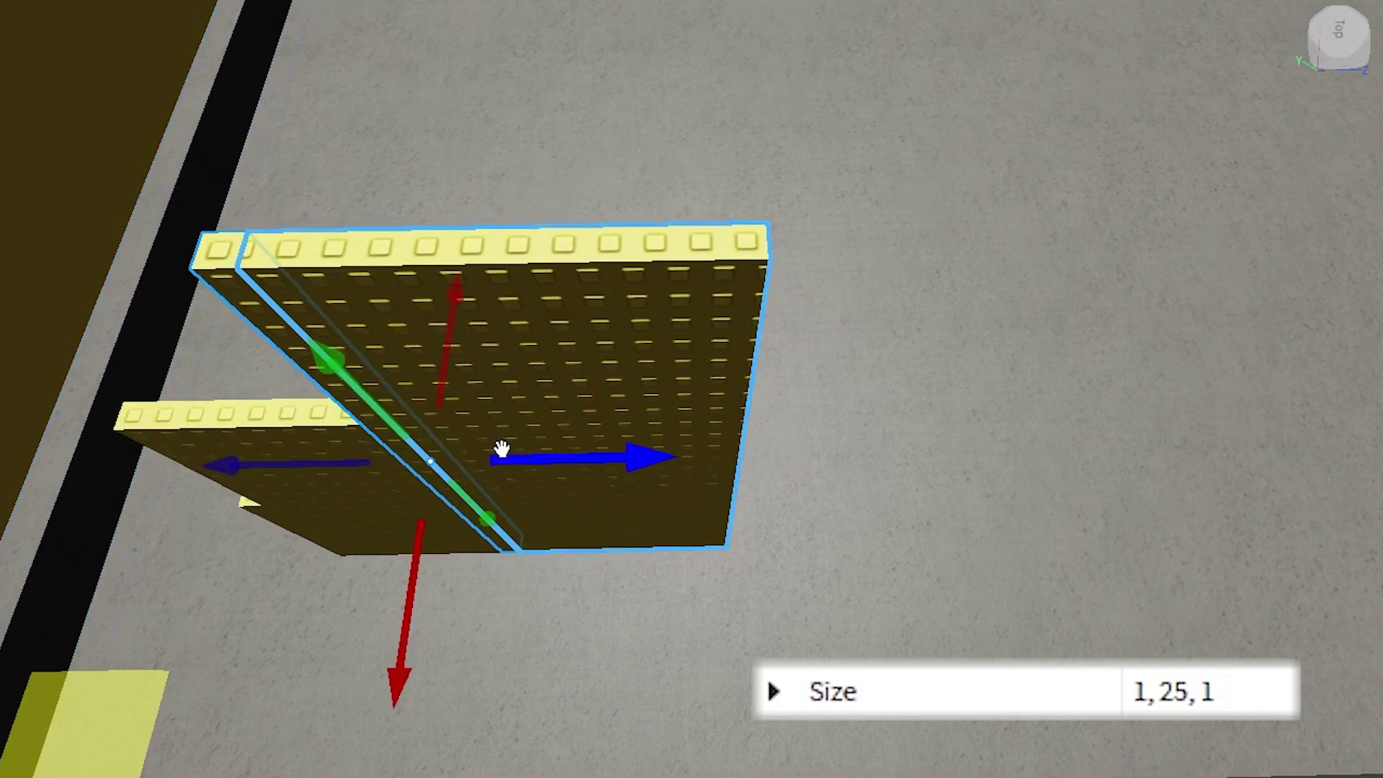
Move a copy of the 1, 25, 1 pillar along the Z axis beyond the stretched wall and delete that wall.
drag(520, 458, 840, 398)
click(556, 327)
key(Delete)
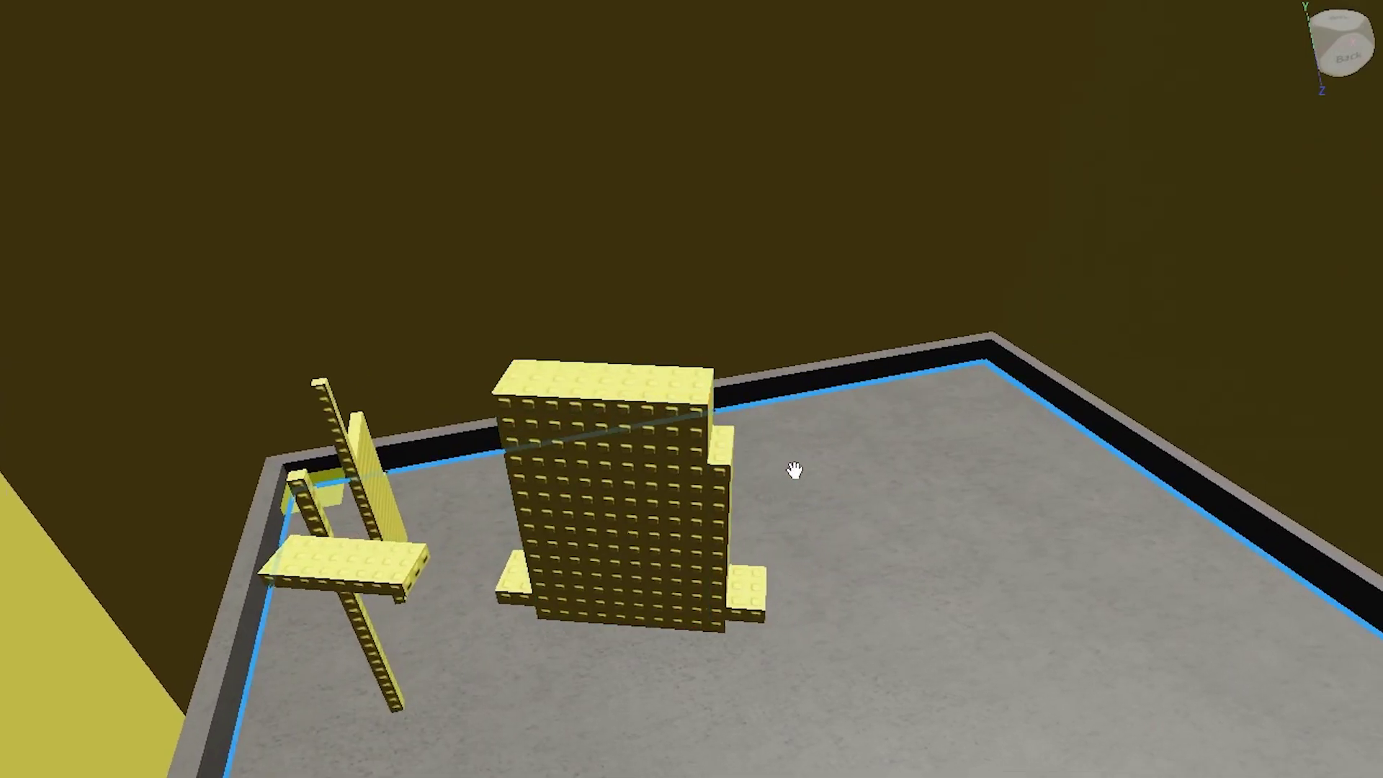
Examine the yellow studded obstacles on the framed platform from several angles.
mouse_move(797, 470)
right_down()
mouse_move(766, 482)
mouse_move(782, 472)
right_up()
right_drag(824, 406, 583, 662)
scroll(581, 555, down, 3)
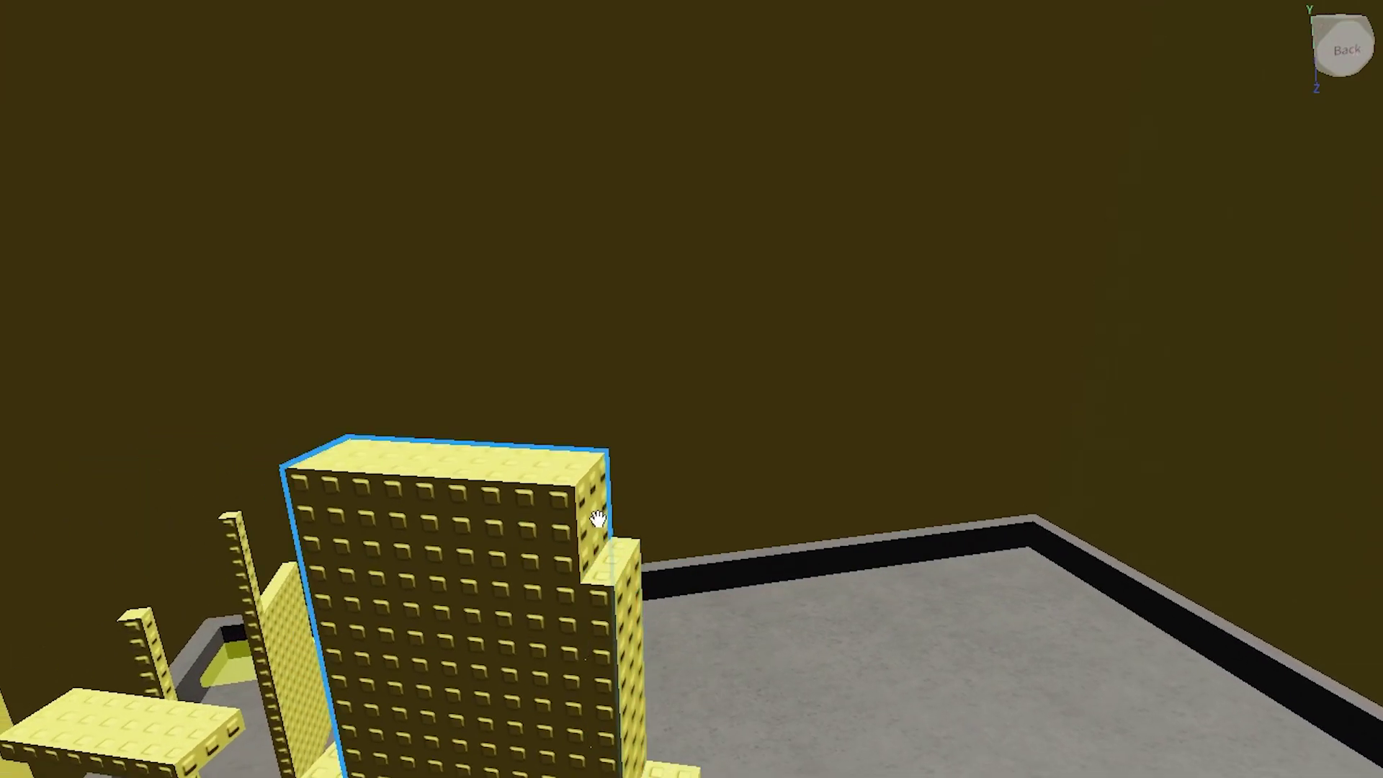
right_drag(618, 539, 763, 528)
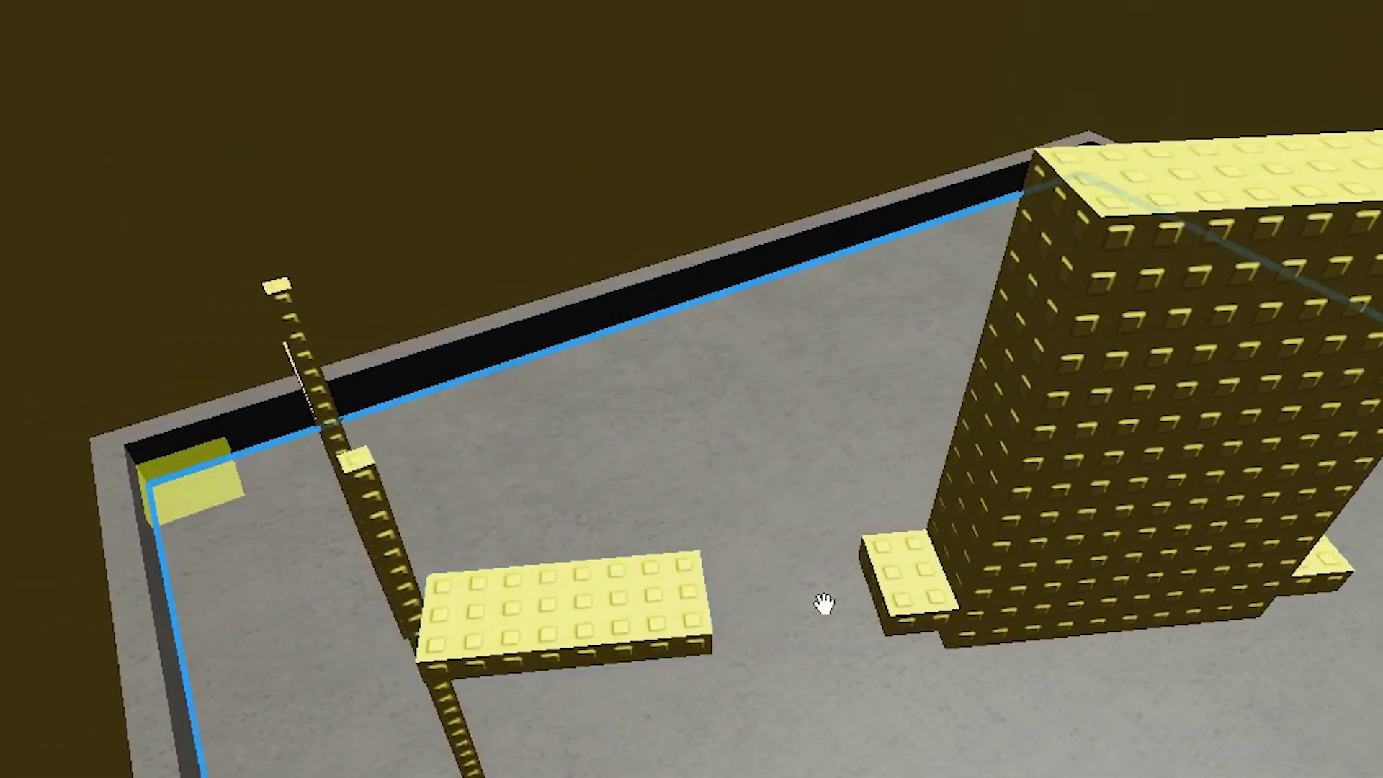
right_drag(824, 604, 812, 596)
scroll(785, 544, down, 3)
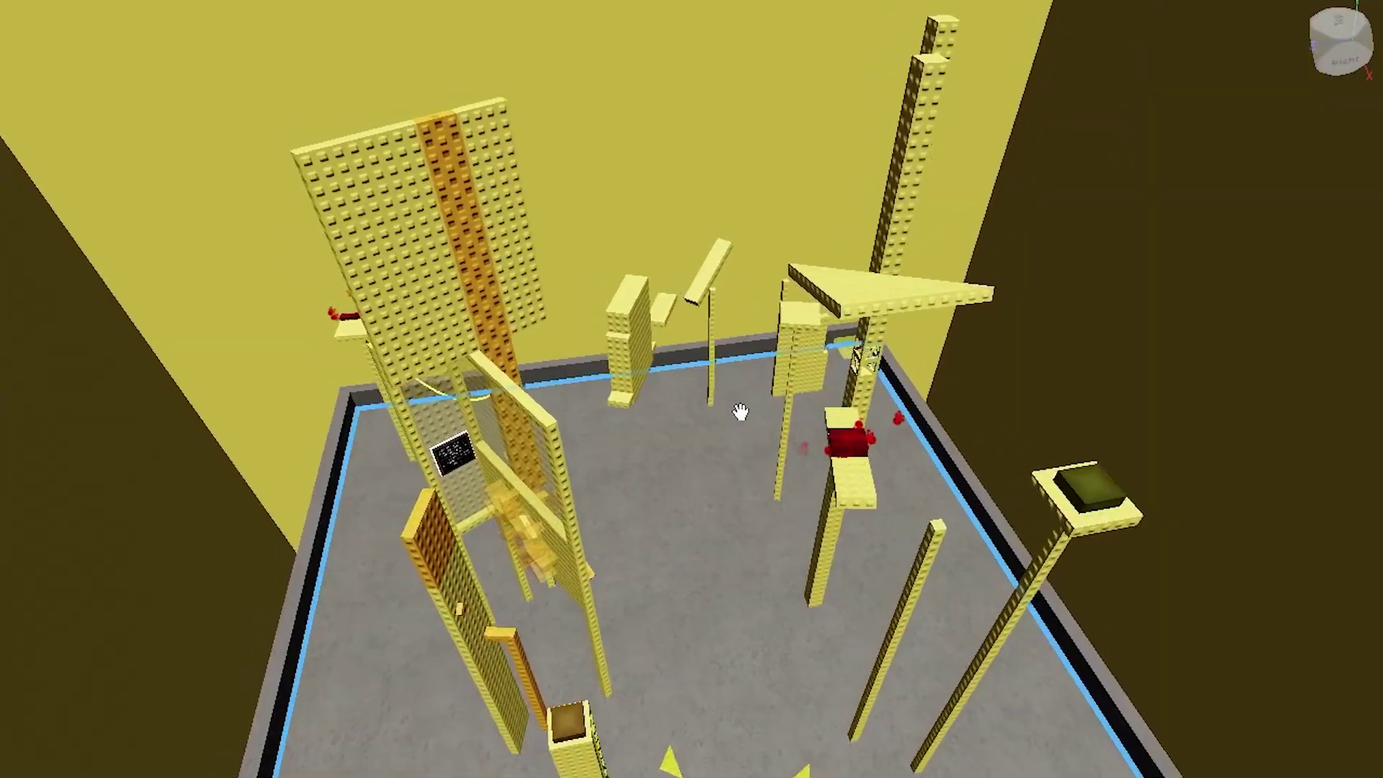
right_drag(738, 404, 802, 479)
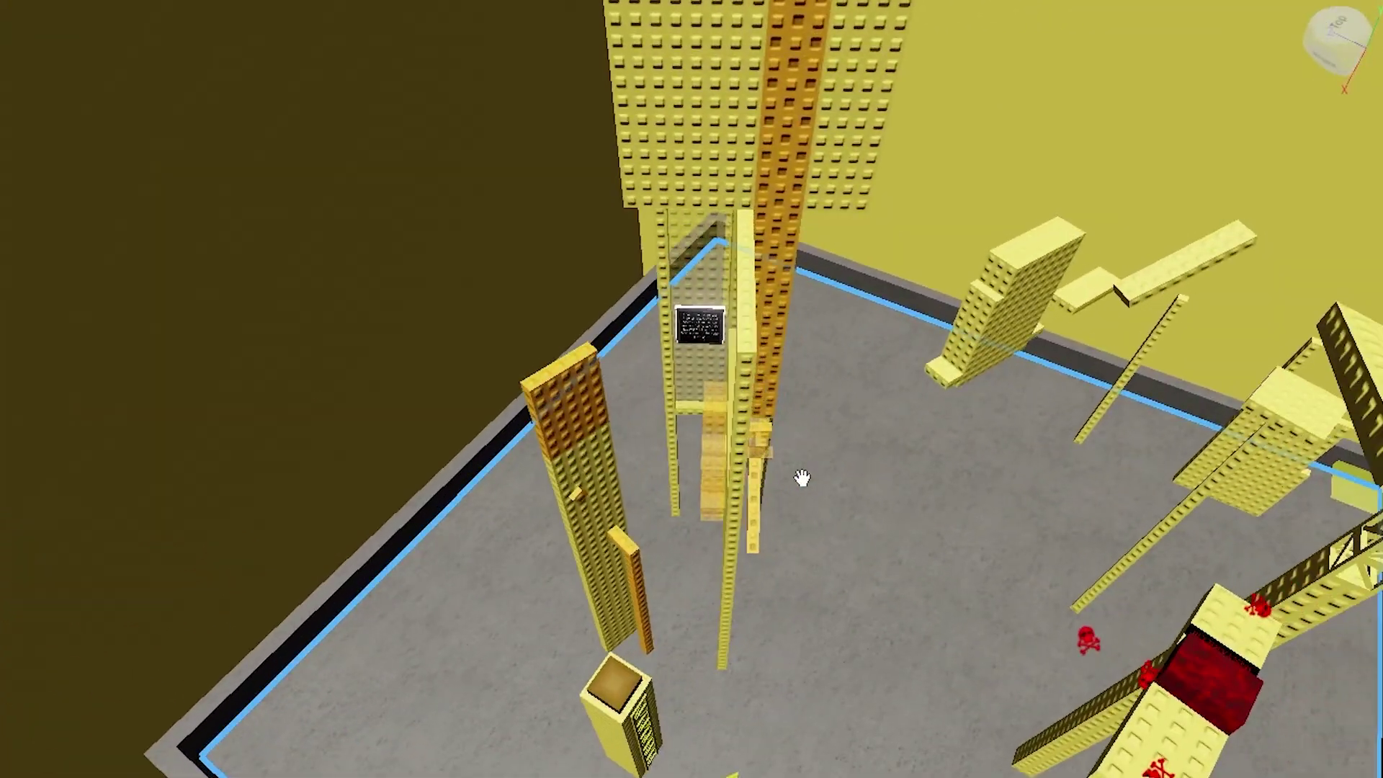
scroll(803, 478, up, 6)
scroll(817, 394, down, 4)
right_drag(817, 395, 893, 569)
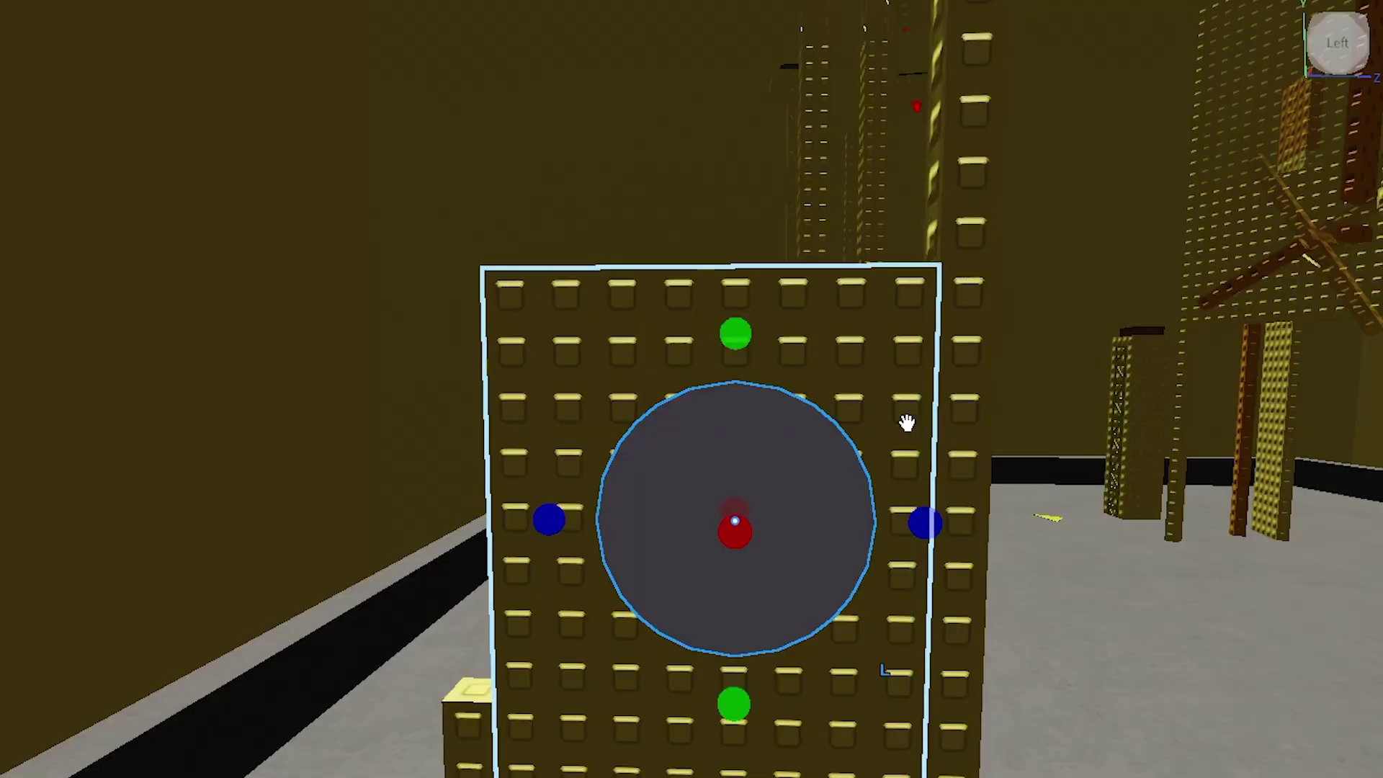
Adjust the position of the grey disc on the face of the yellow studded wall.
right_drag(906, 417, 892, 487)
click(888, 465)
key(ctrl+2)
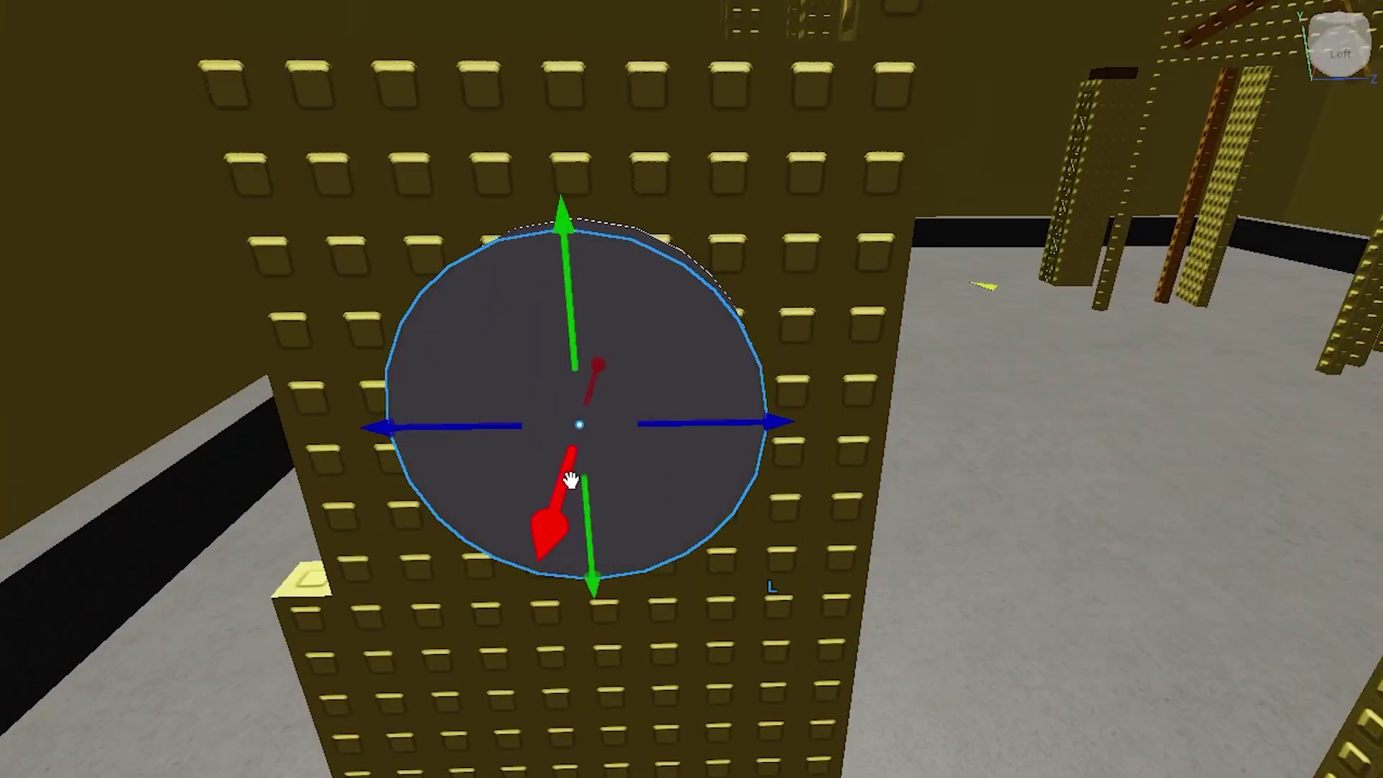
key(s)
key(a)
right_drag(951, 528, 927, 513)
key(w)
key(d)
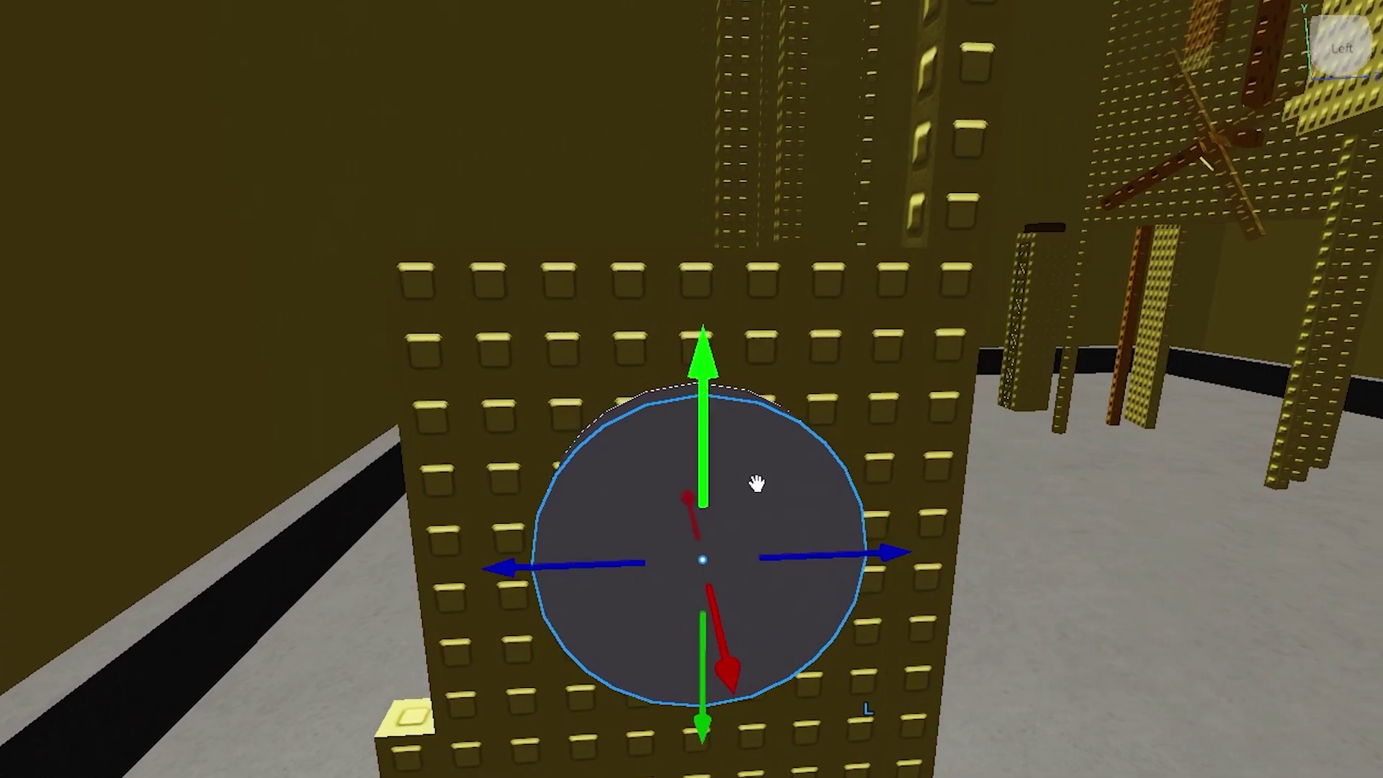
Rotate the thin black bar pieces around the grey disc's centre to form the clock's hour marks.
key(w)
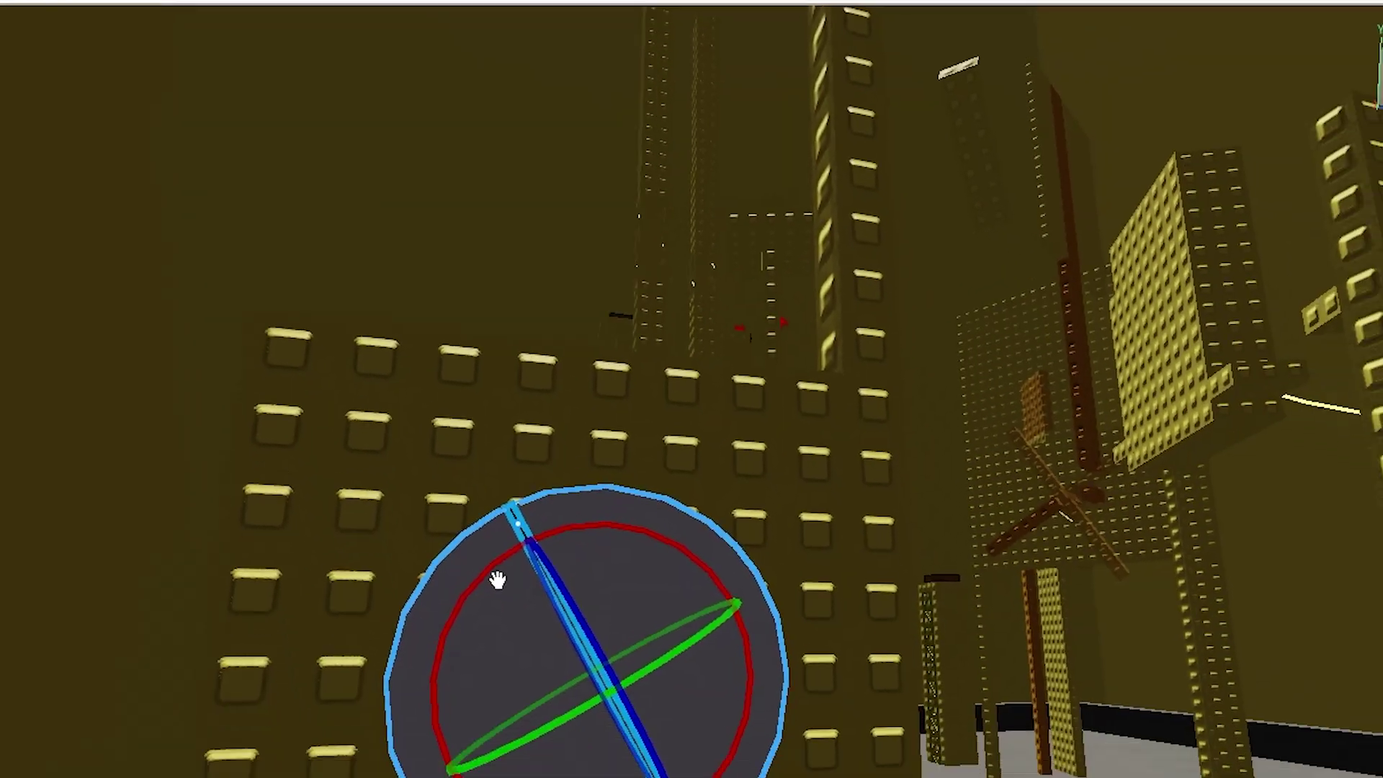
drag(418, 613, 413, 688)
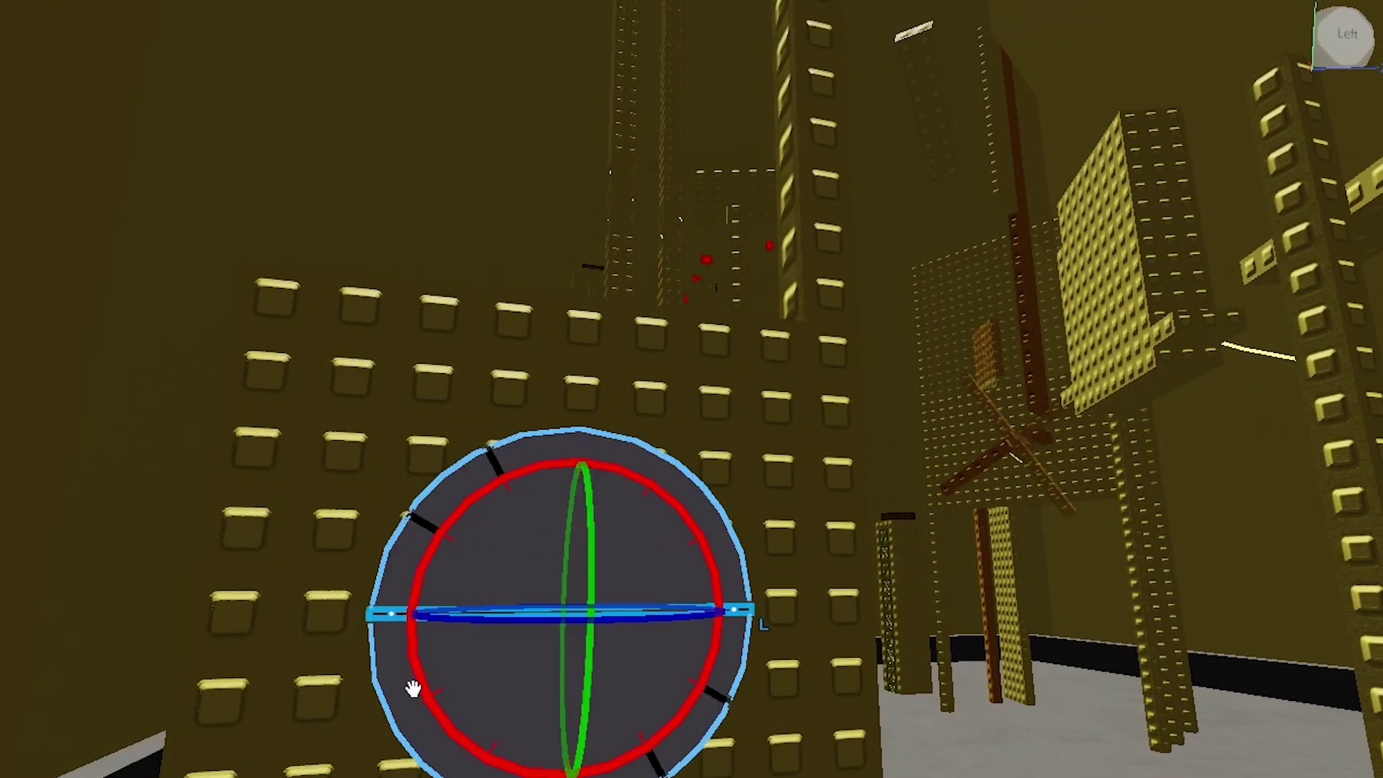
drag(424, 568, 448, 694)
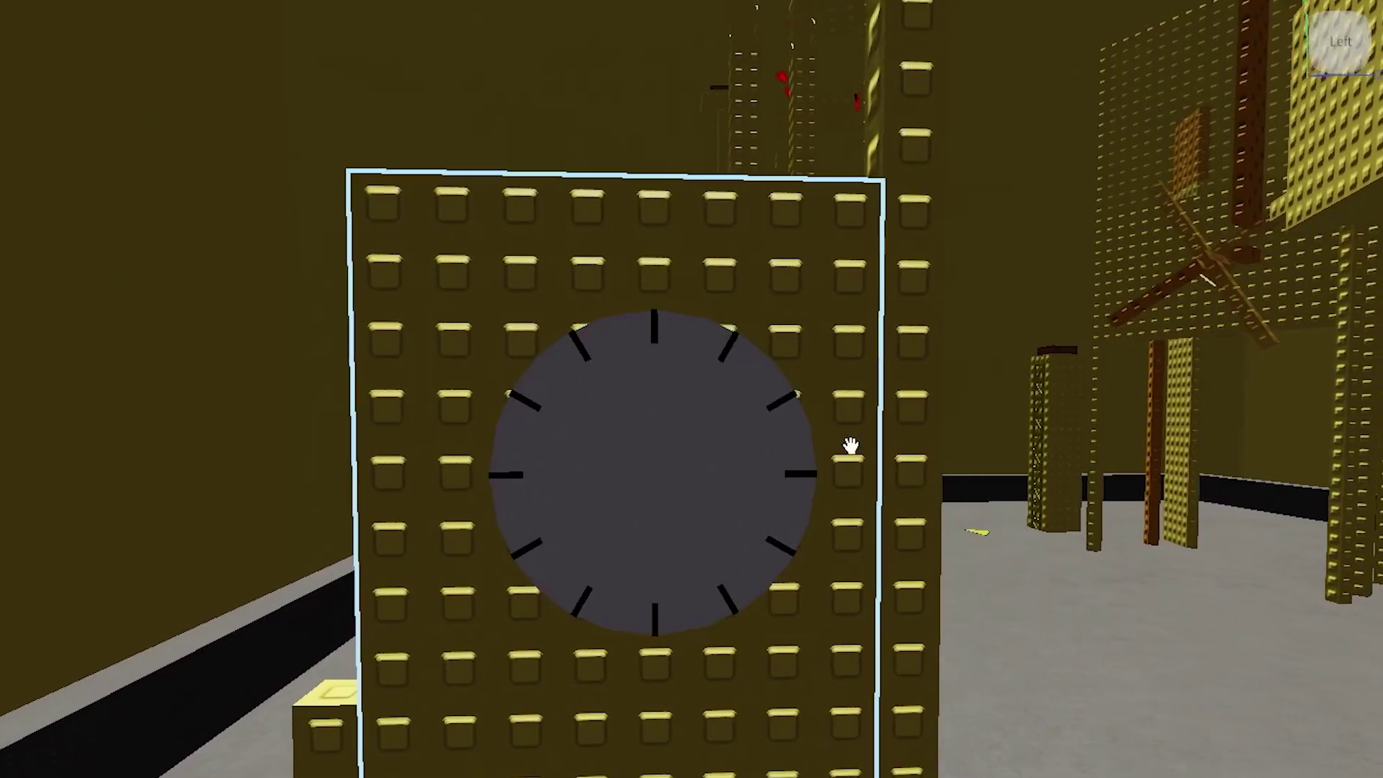
Shorten the vertical black bar across the clock face to make a clock hand.
scroll(721, 403, up, 2)
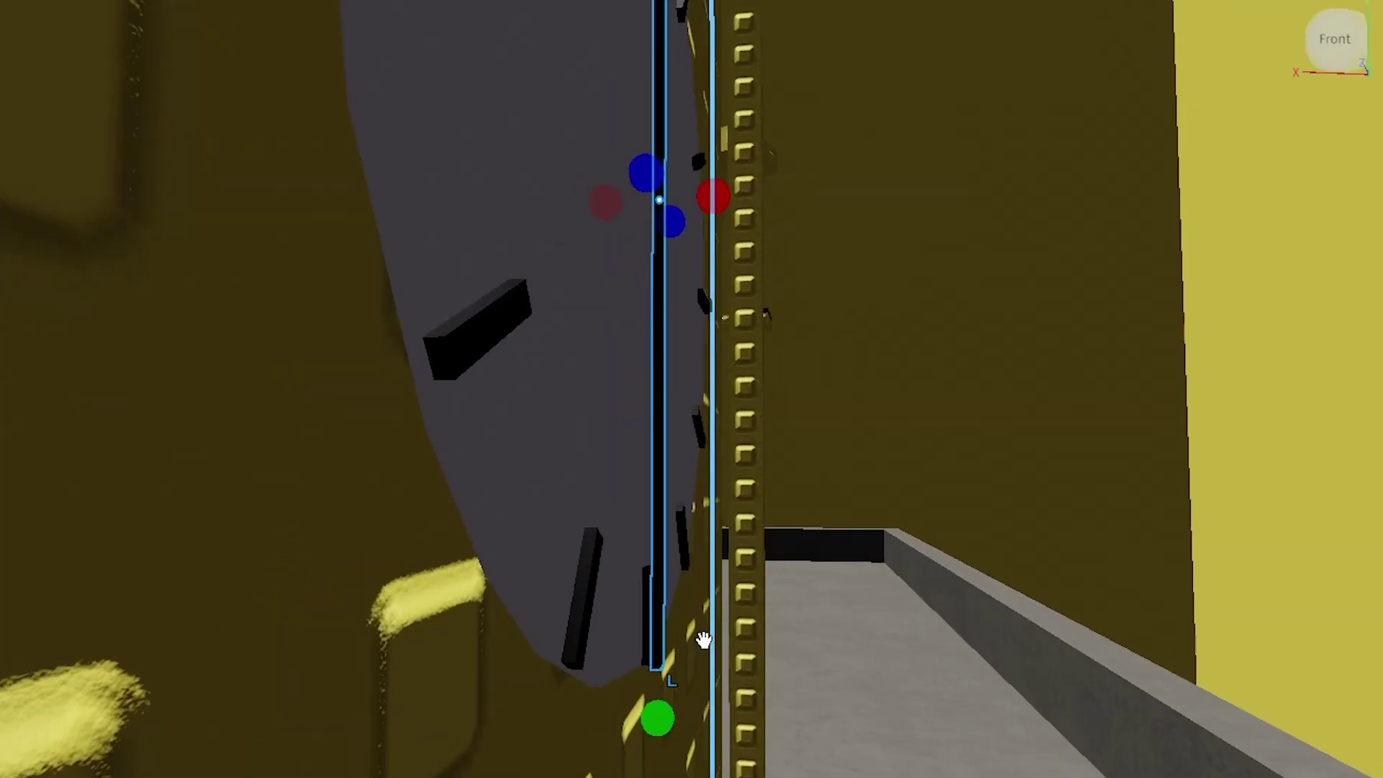
key(f)
click(657, 181)
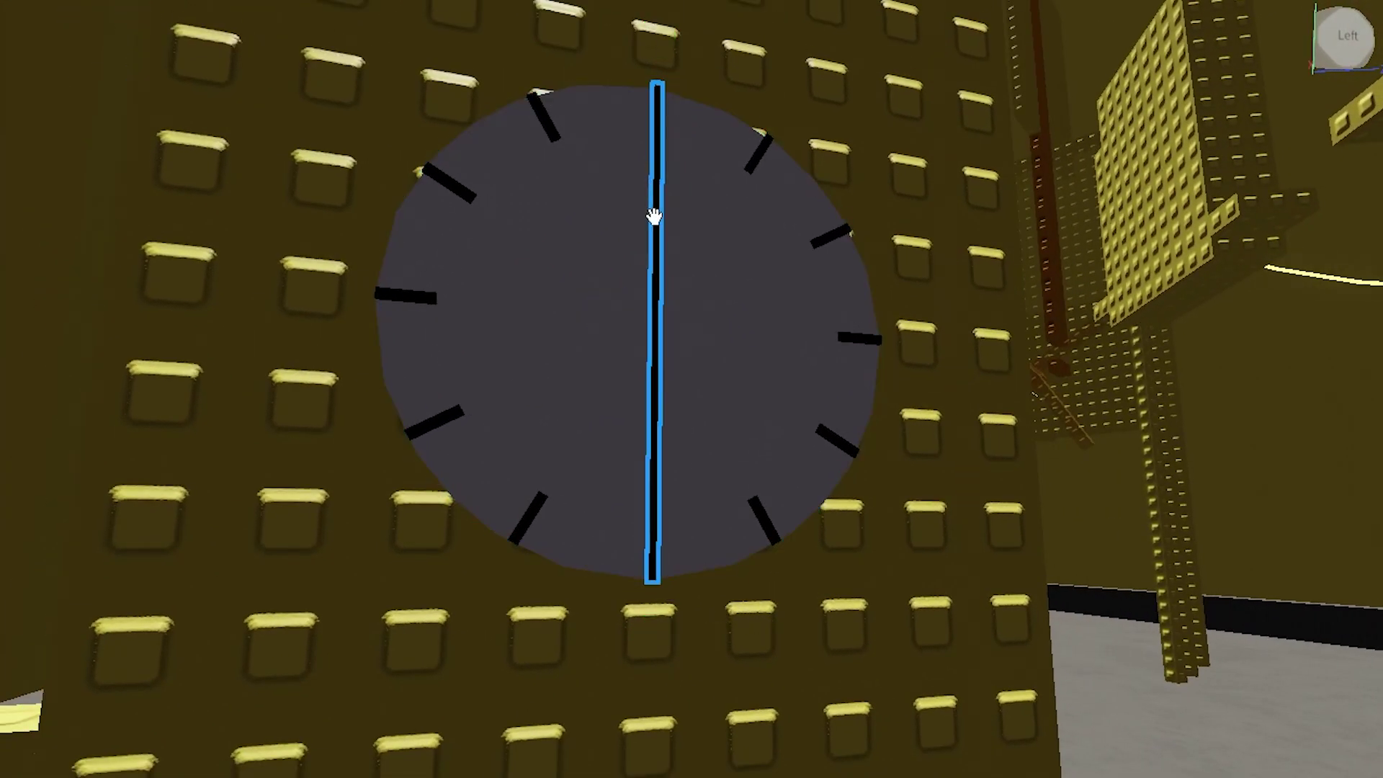
click(655, 113)
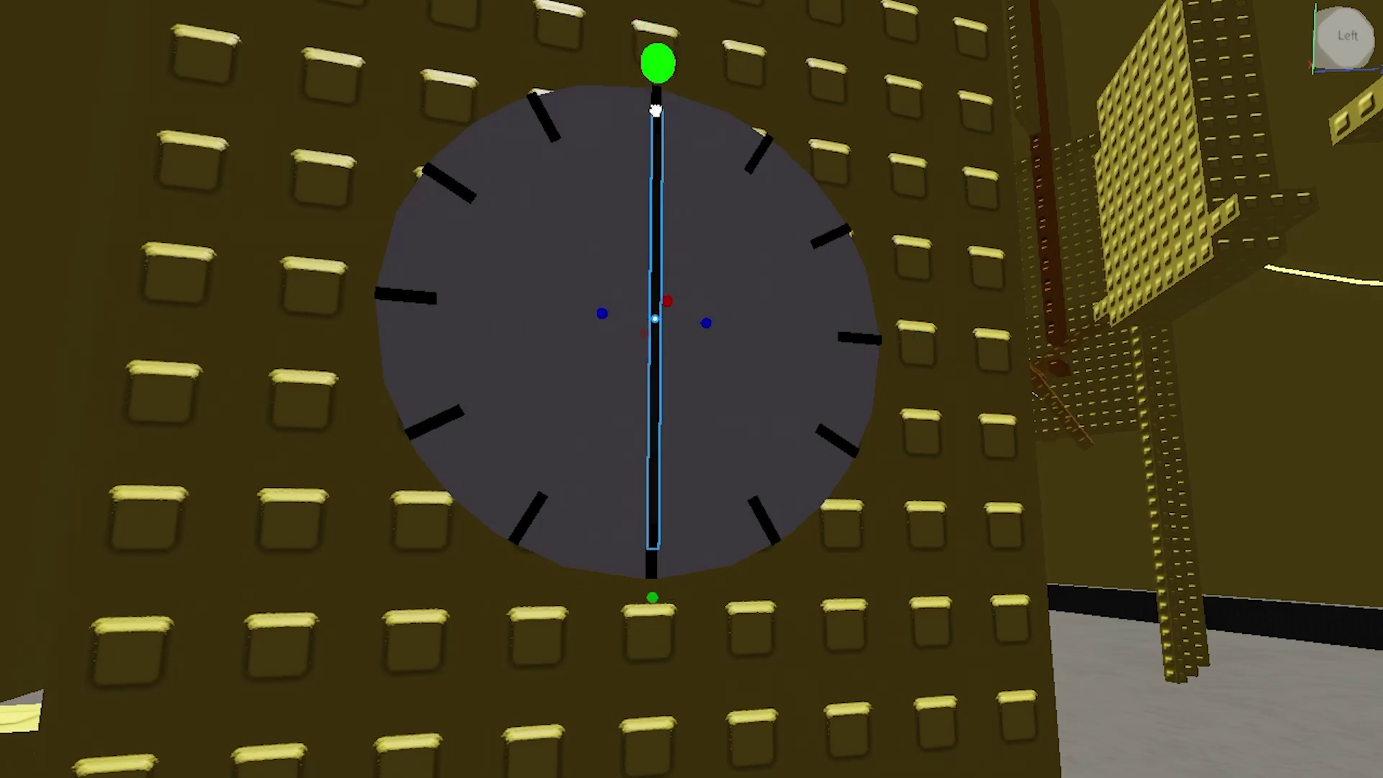
click(725, 520)
scroll(803, 396, up, 8)
scroll(1009, 519, down, 8)
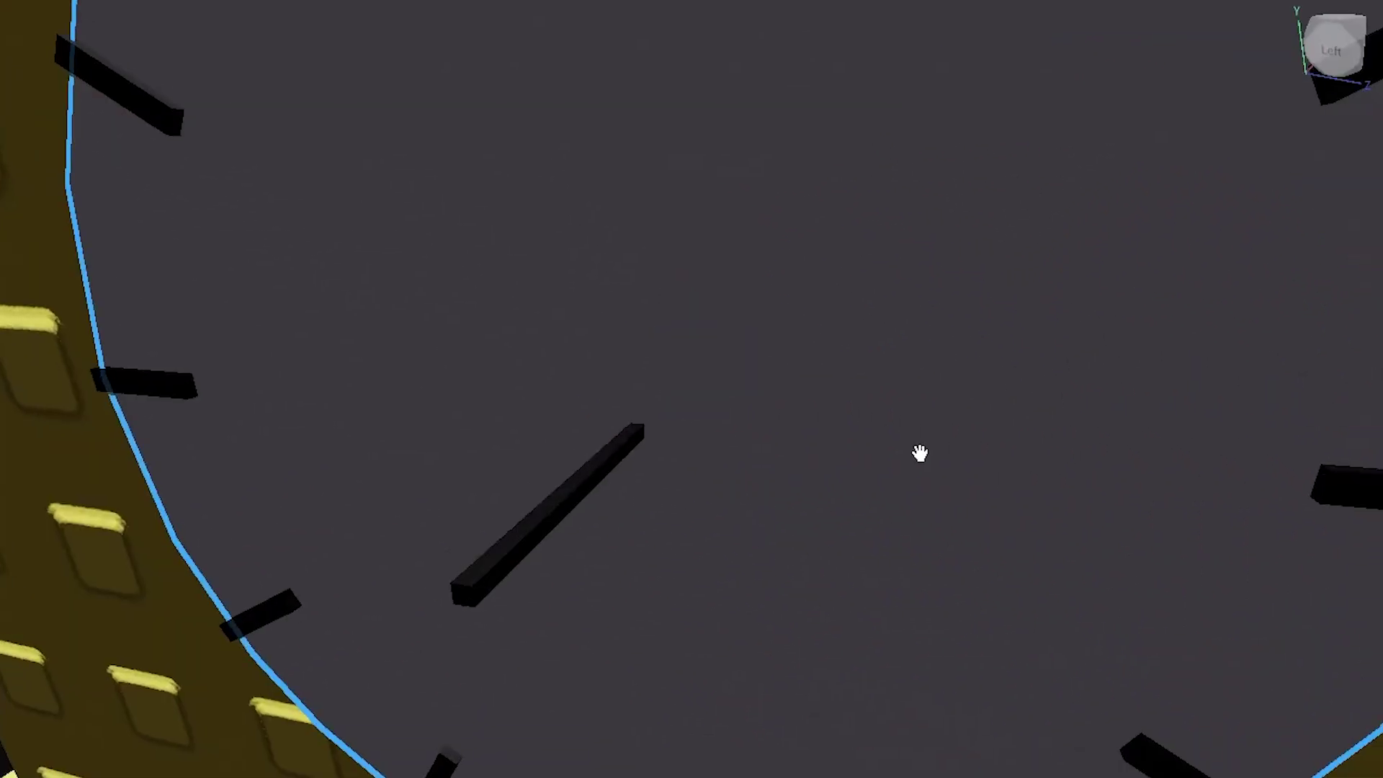
Move and resize the long black bar to form a vertical minute hand from the clock's centre towards the 12 o'clock mark.
right_drag(917, 454, 547, 428)
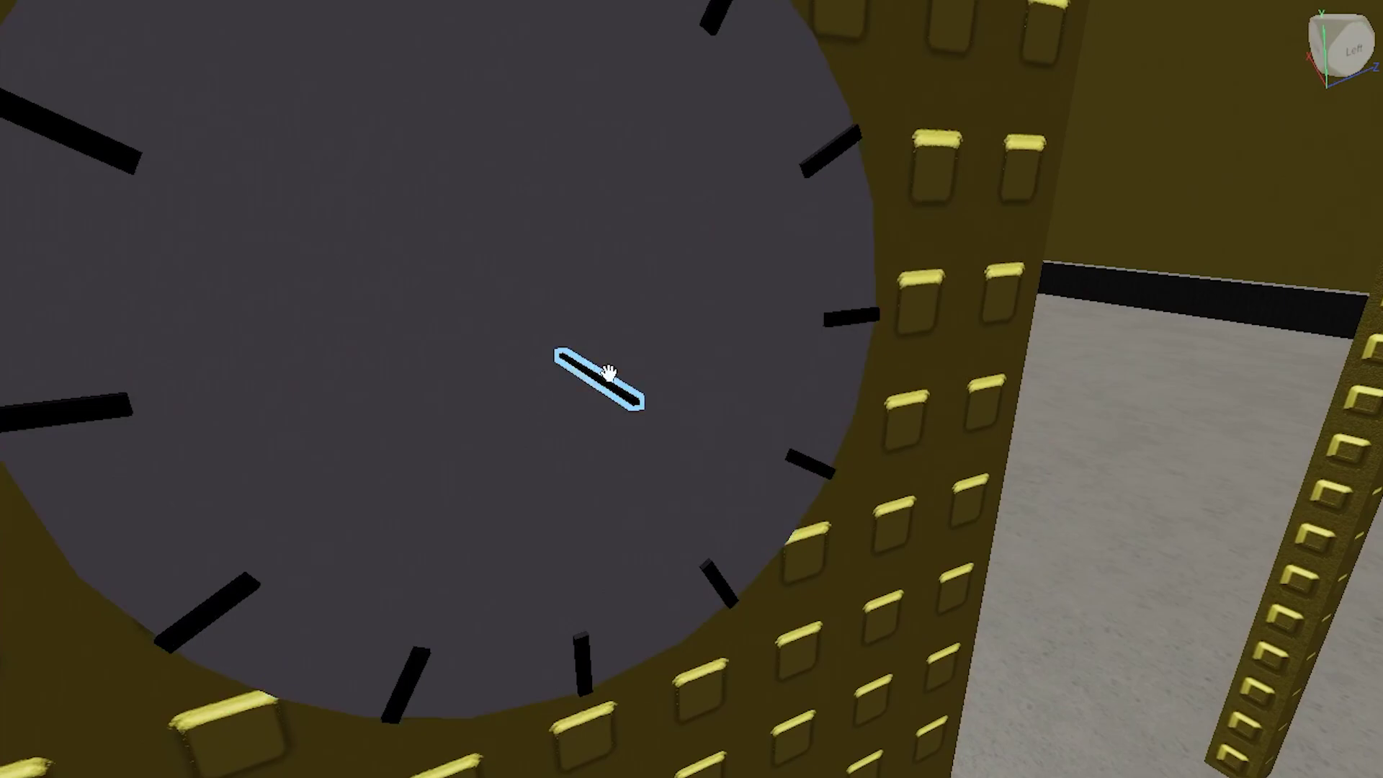
right_drag(608, 372, 808, 376)
scroll(809, 376, down, 5)
click(808, 376)
scroll(808, 404, up, 5)
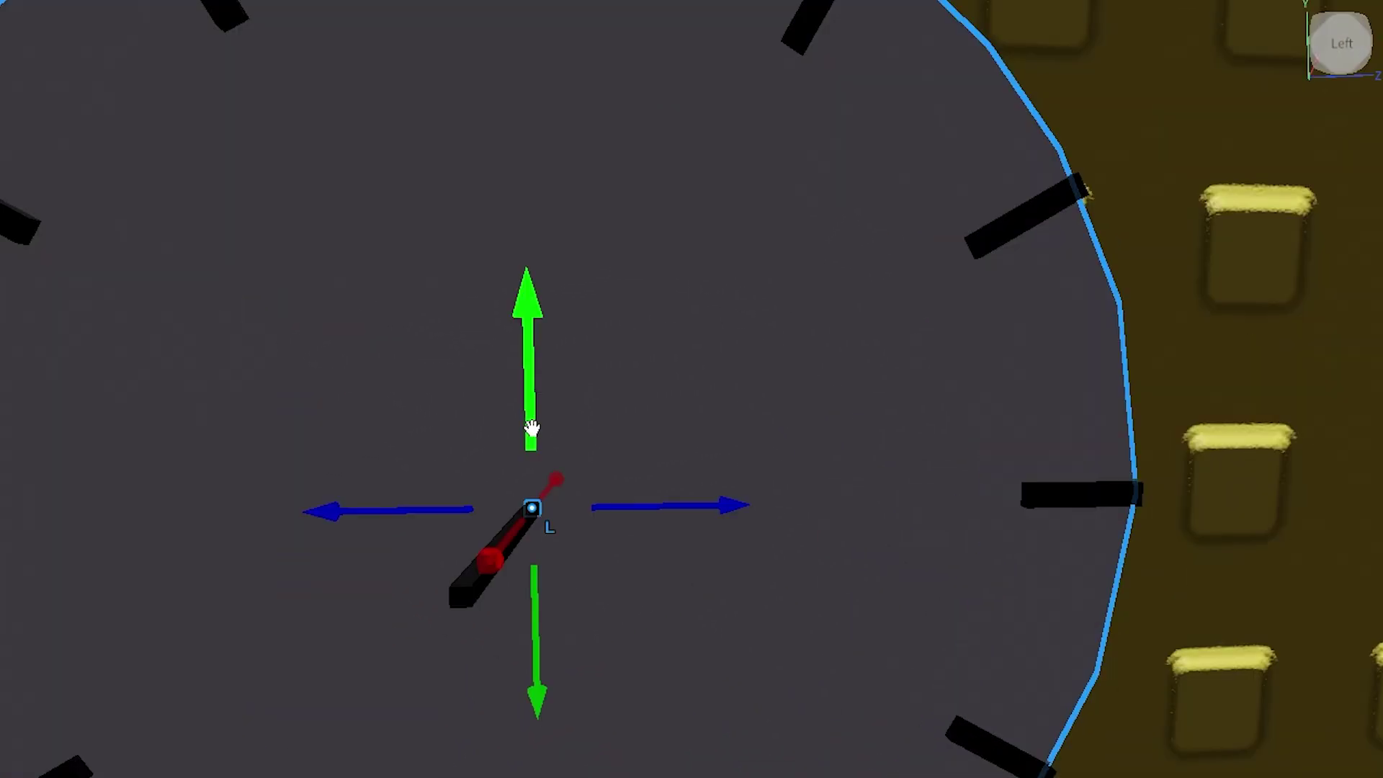
scroll(537, 451, down, 5)
drag(611, 294, 627, 259)
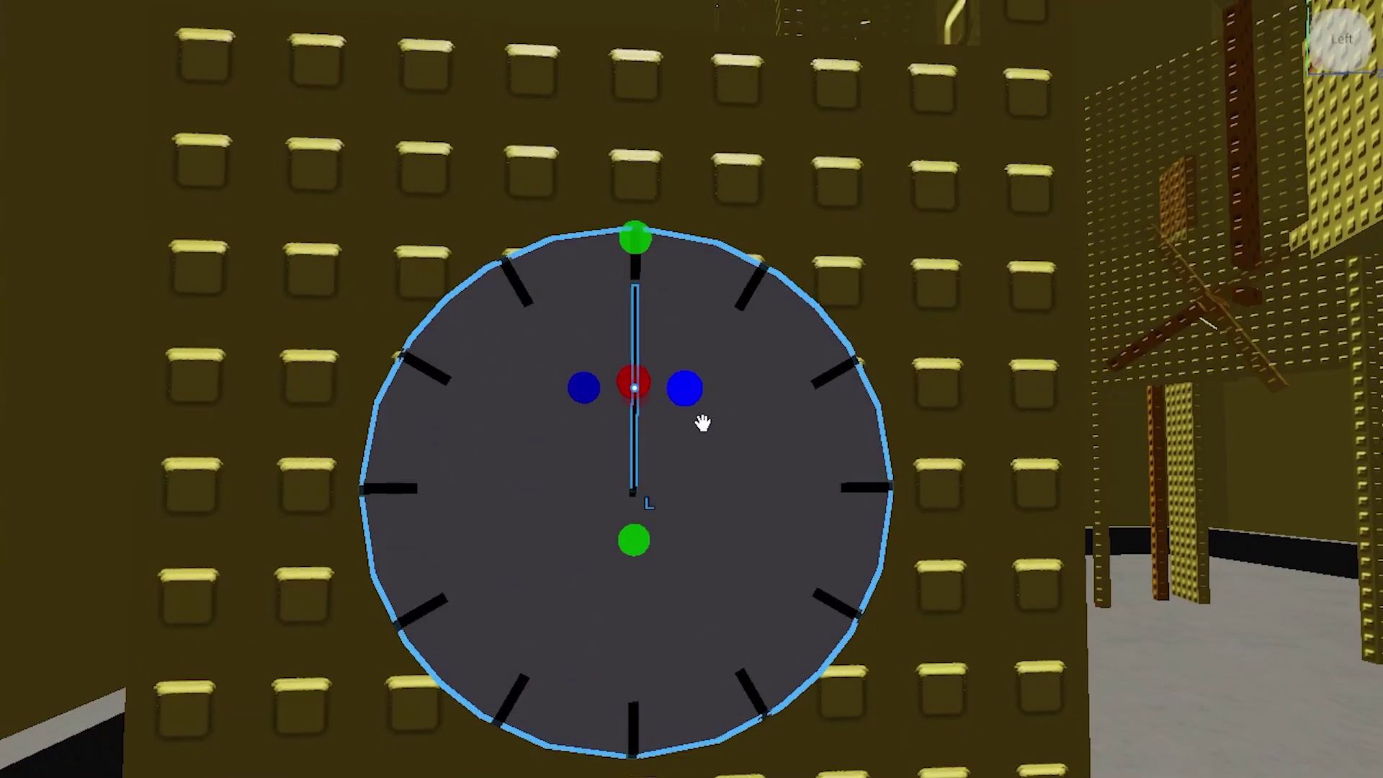
scroll(677, 391, up, 5)
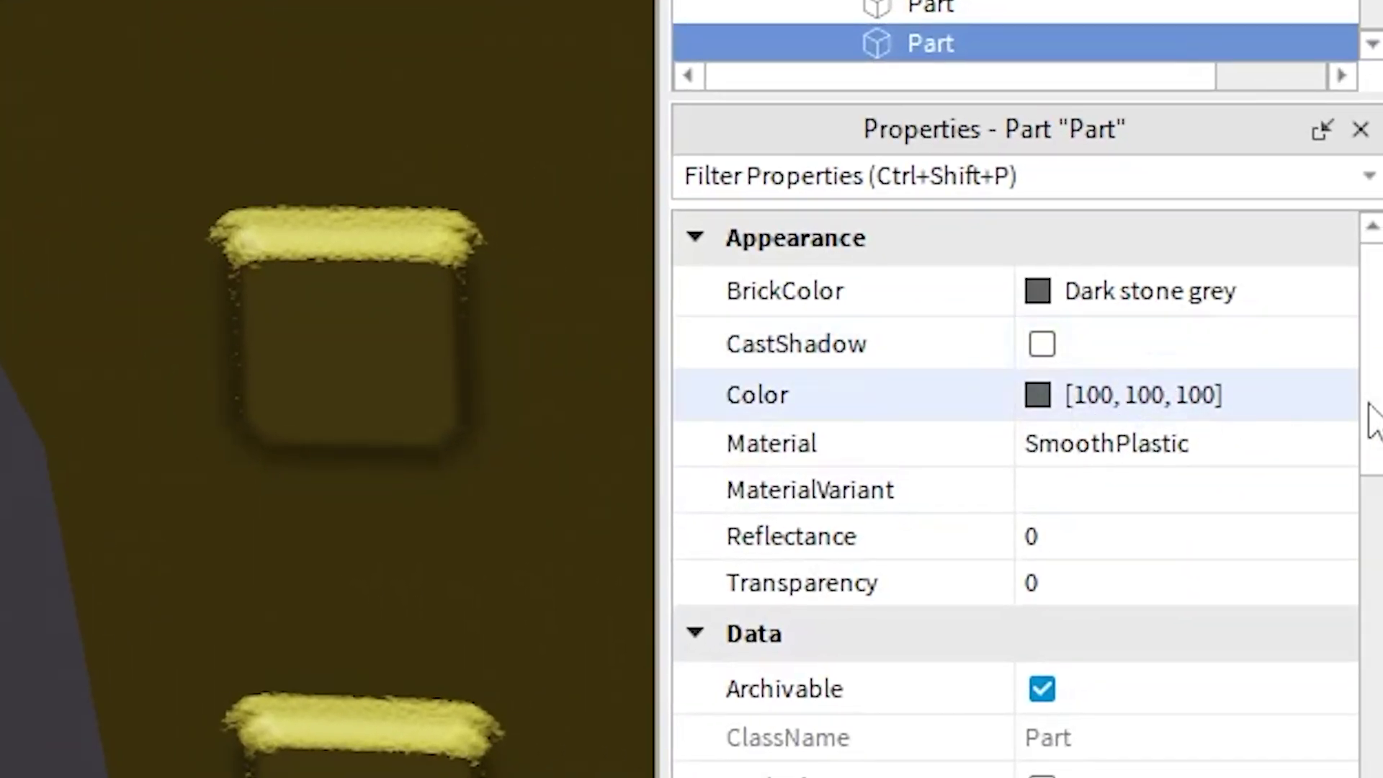
Shape a short horizontal hour hand running from the clock's centre towards the 3 o'clock mark.
click(713, 444)
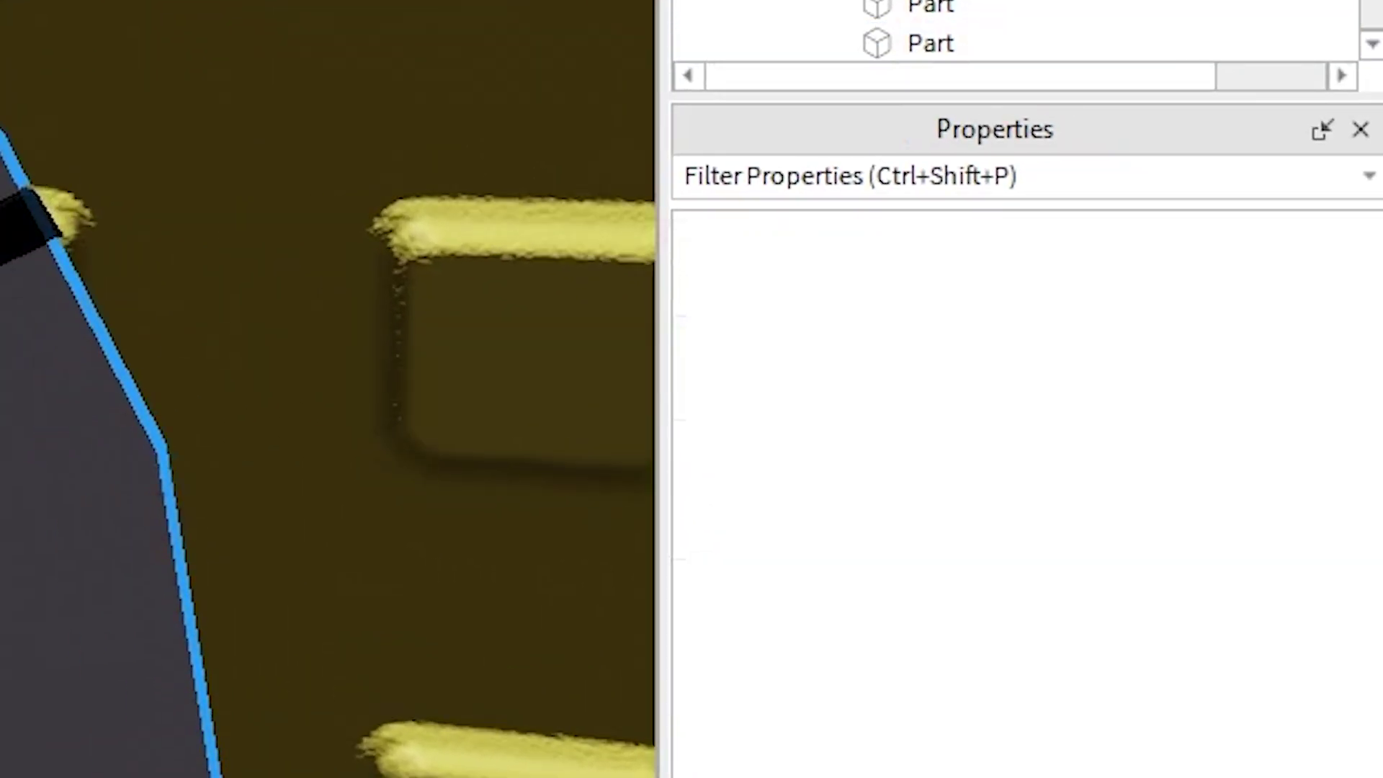
right_drag(710, 436, 666, 413)
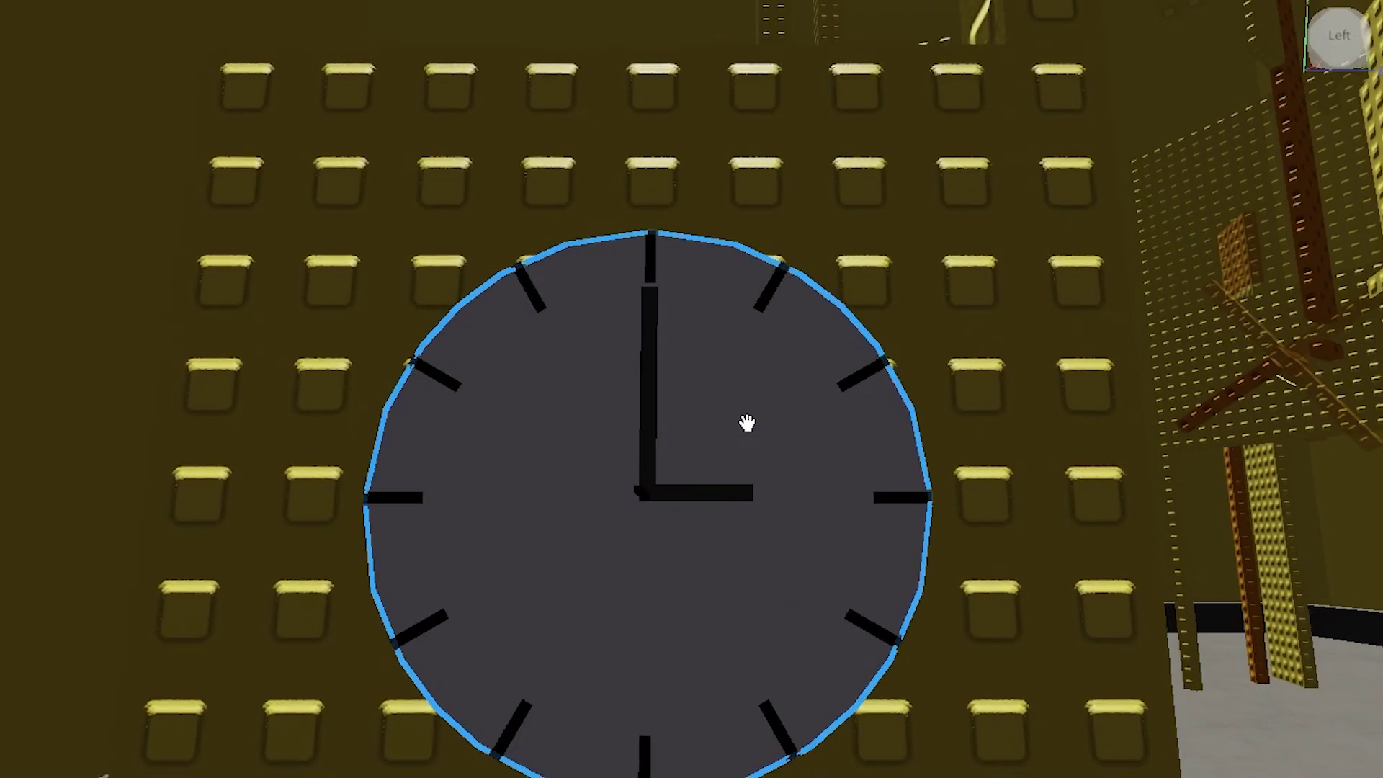
right_drag(747, 423, 699, 504)
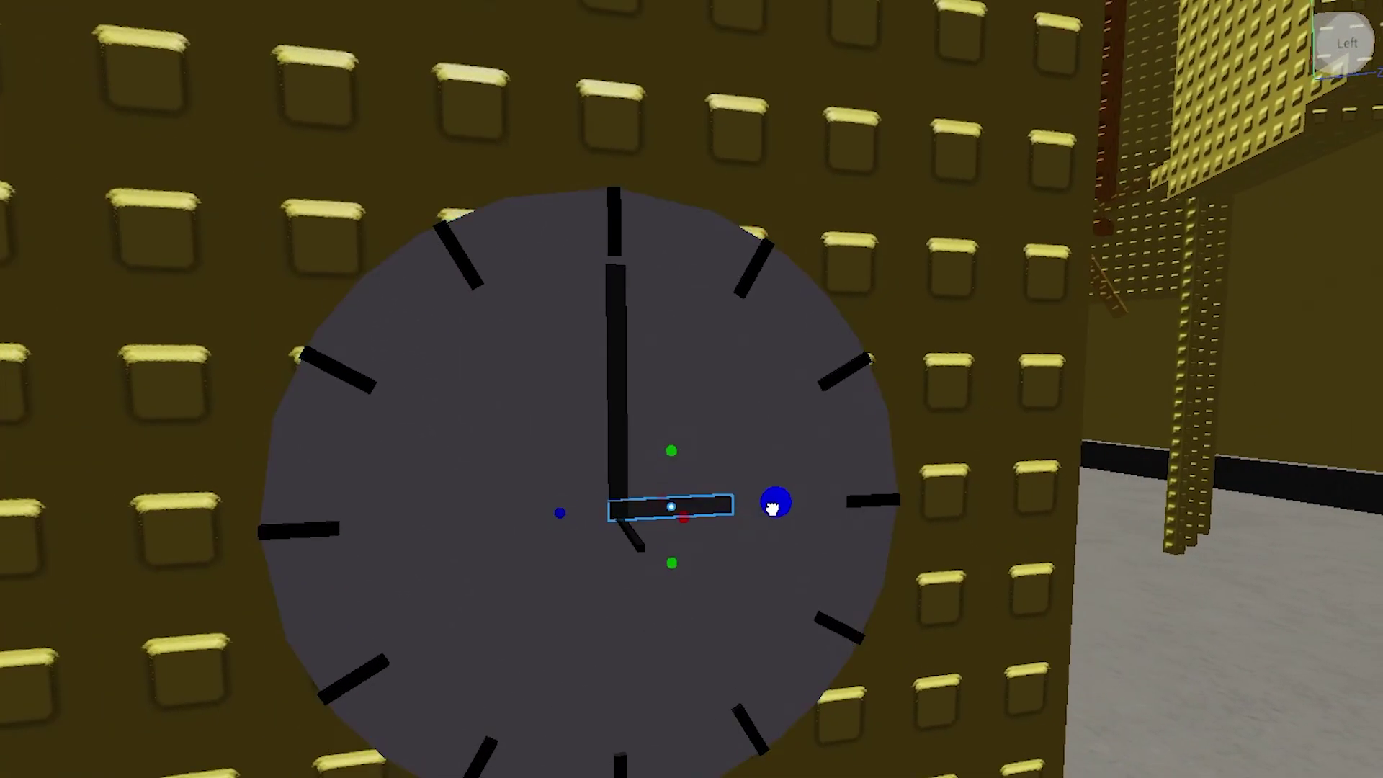
scroll(688, 446, up, 5)
Position the thin angled second hand at the clock's centre and recolour it dark red.
key(ctrl+2)
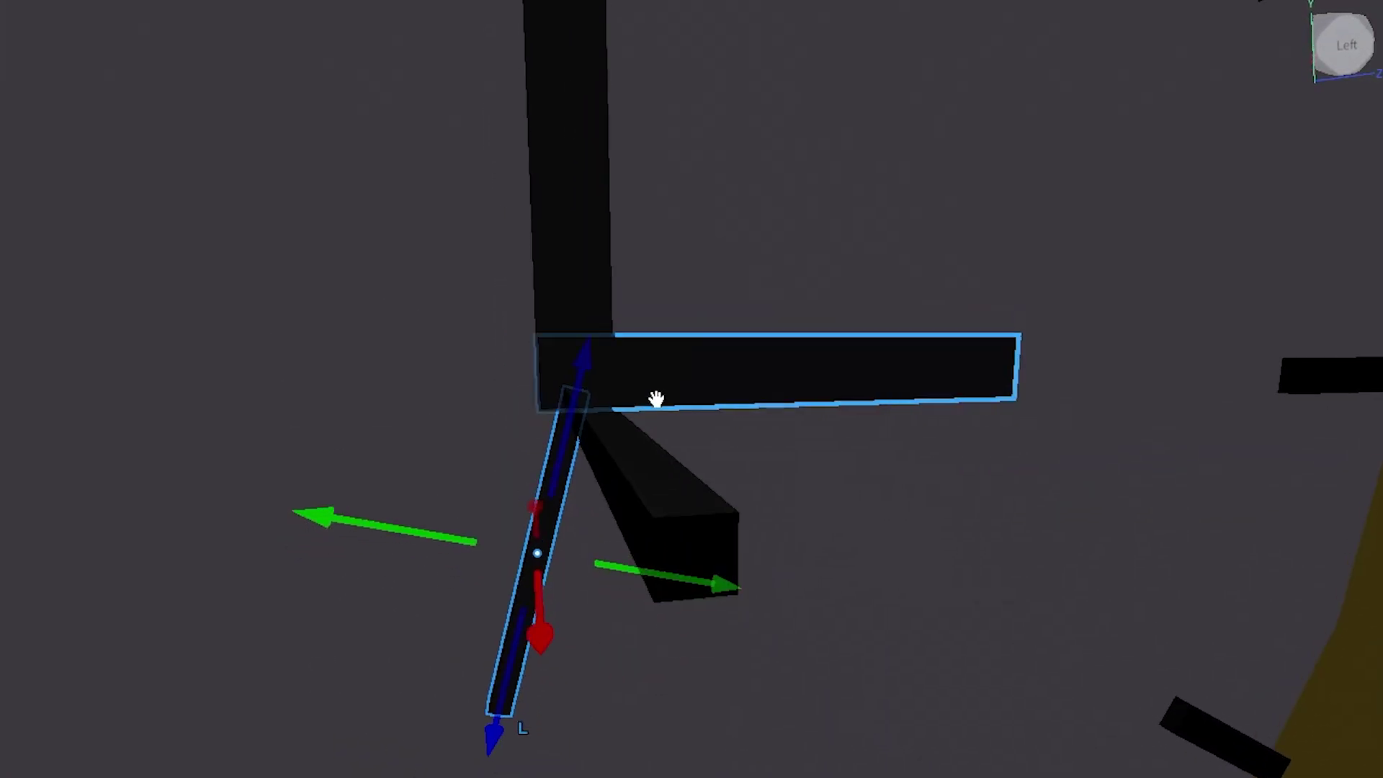
scroll(574, 214, down, 5)
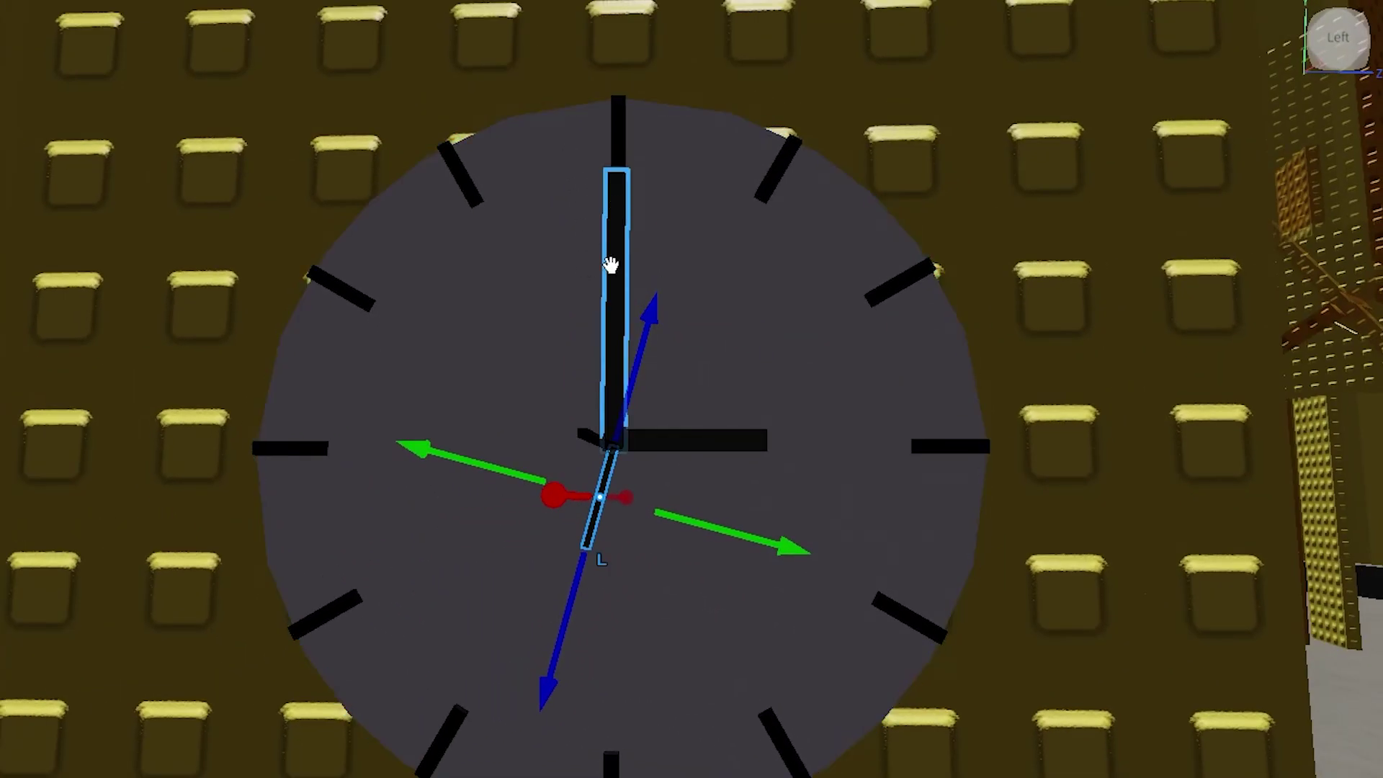
scroll(713, 273, up, 5)
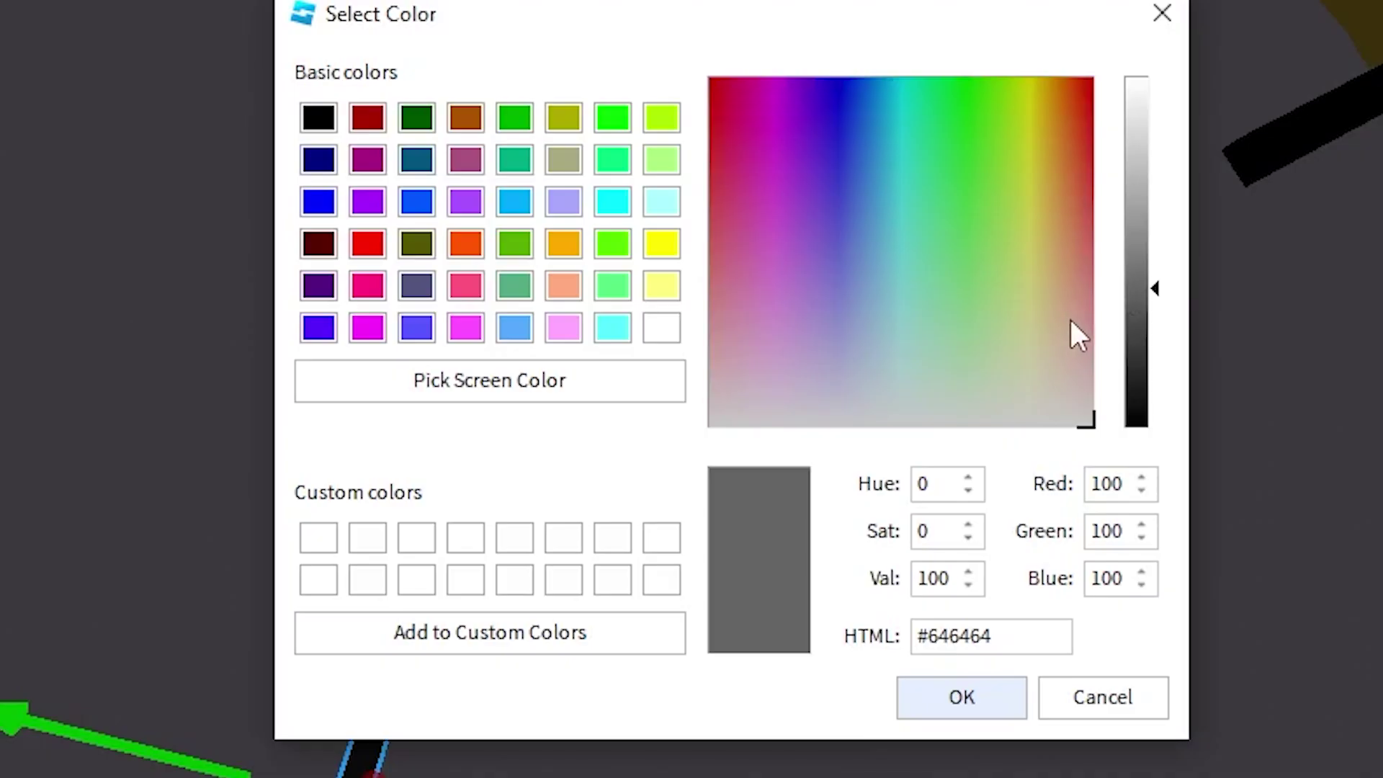
drag(952, 354, 993, 321)
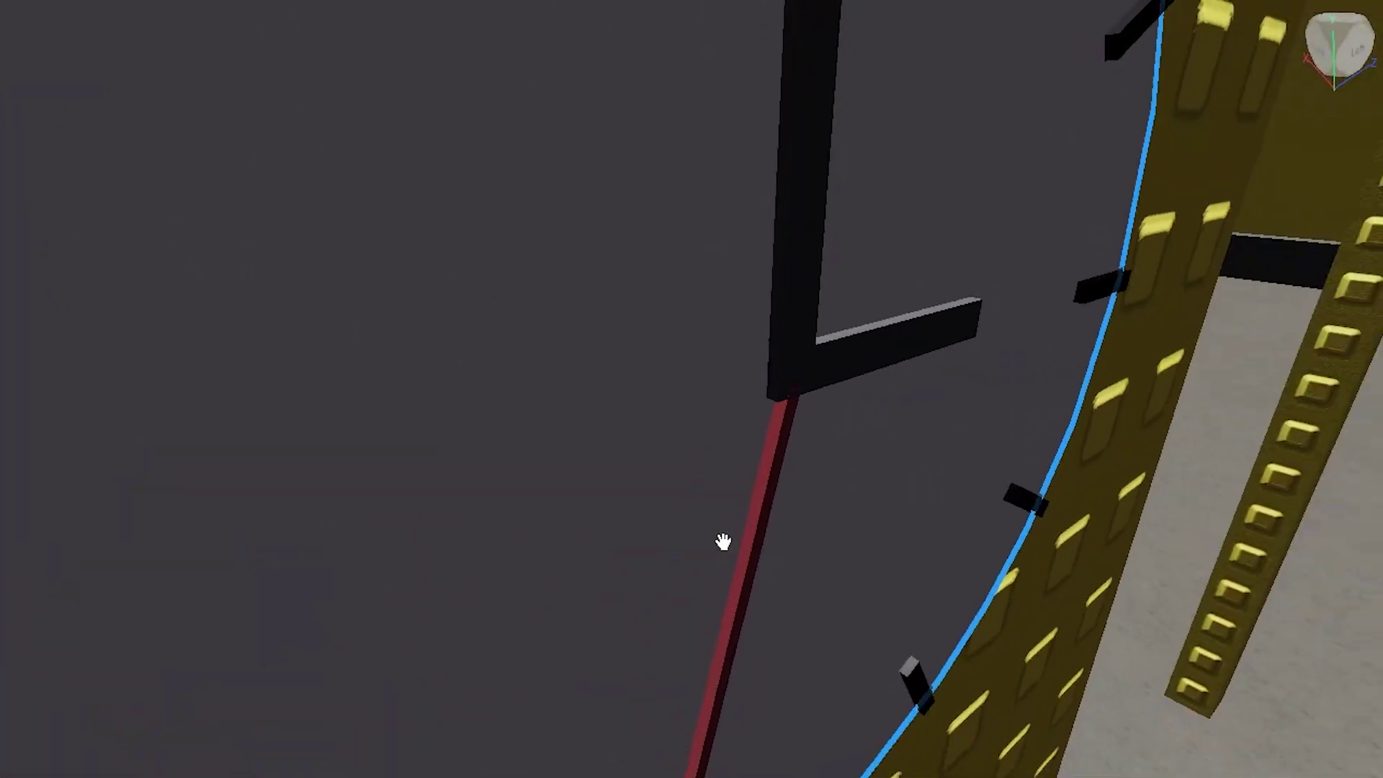
Extend the clock hands equally past the centre so that each one pivots about the middle of the face.
click(703, 728)
click(641, 319)
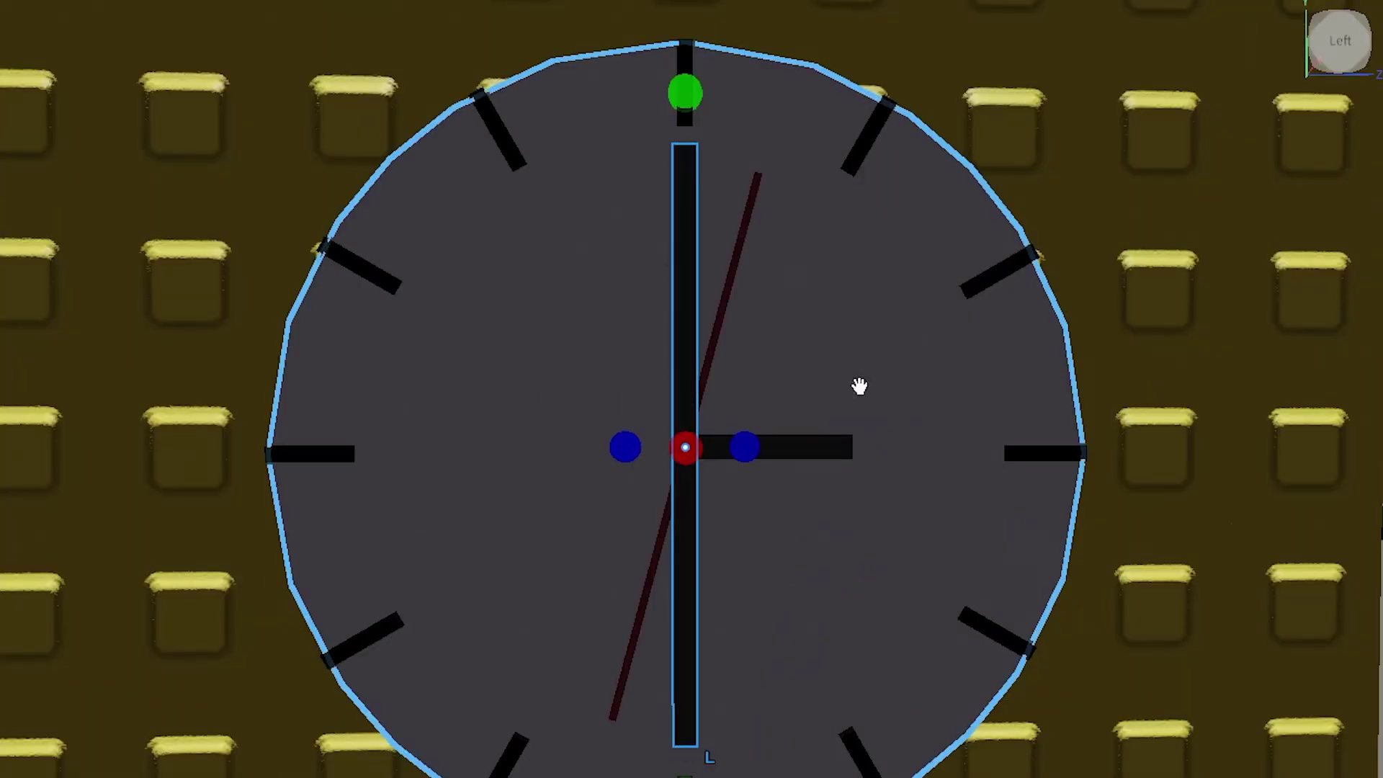
click(779, 451)
drag(645, 446, 614, 449)
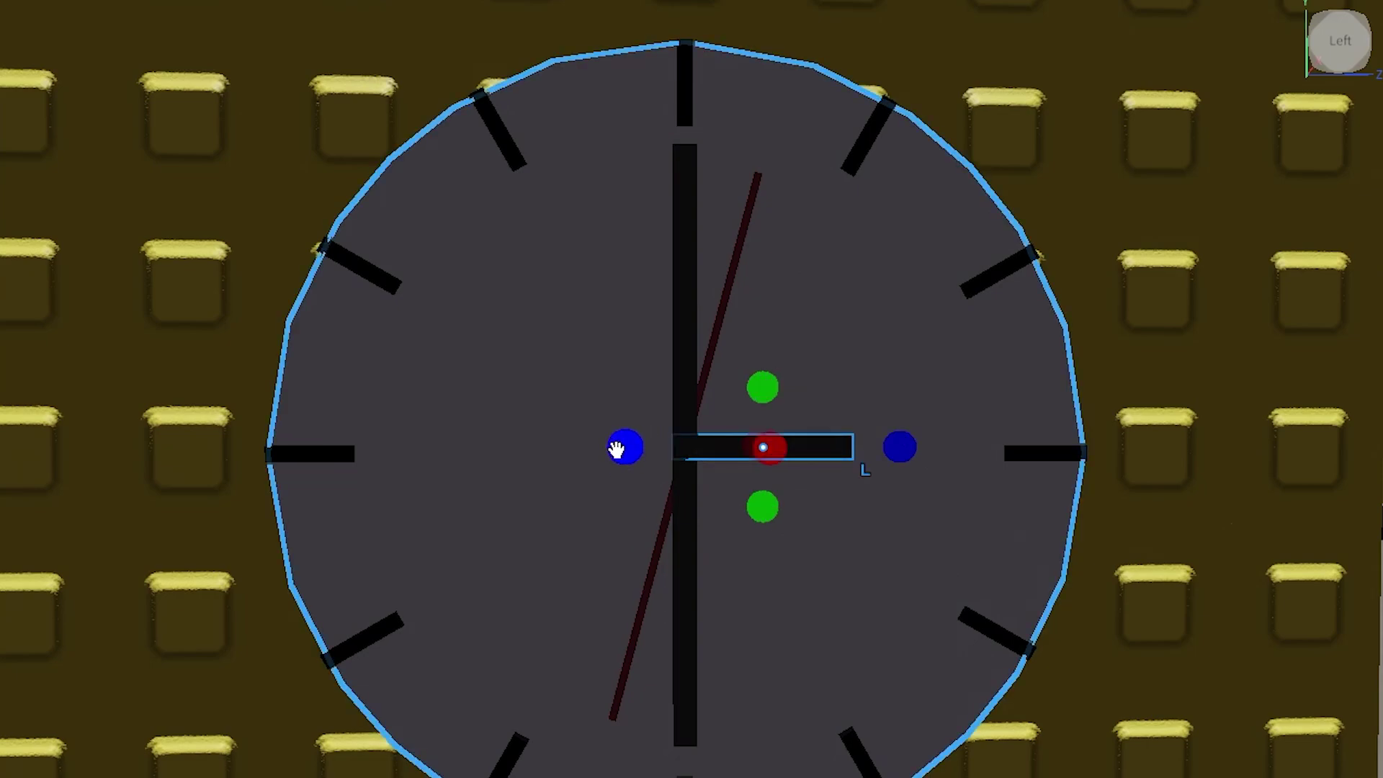
drag(892, 448, 844, 451)
drag(752, 455, 818, 444)
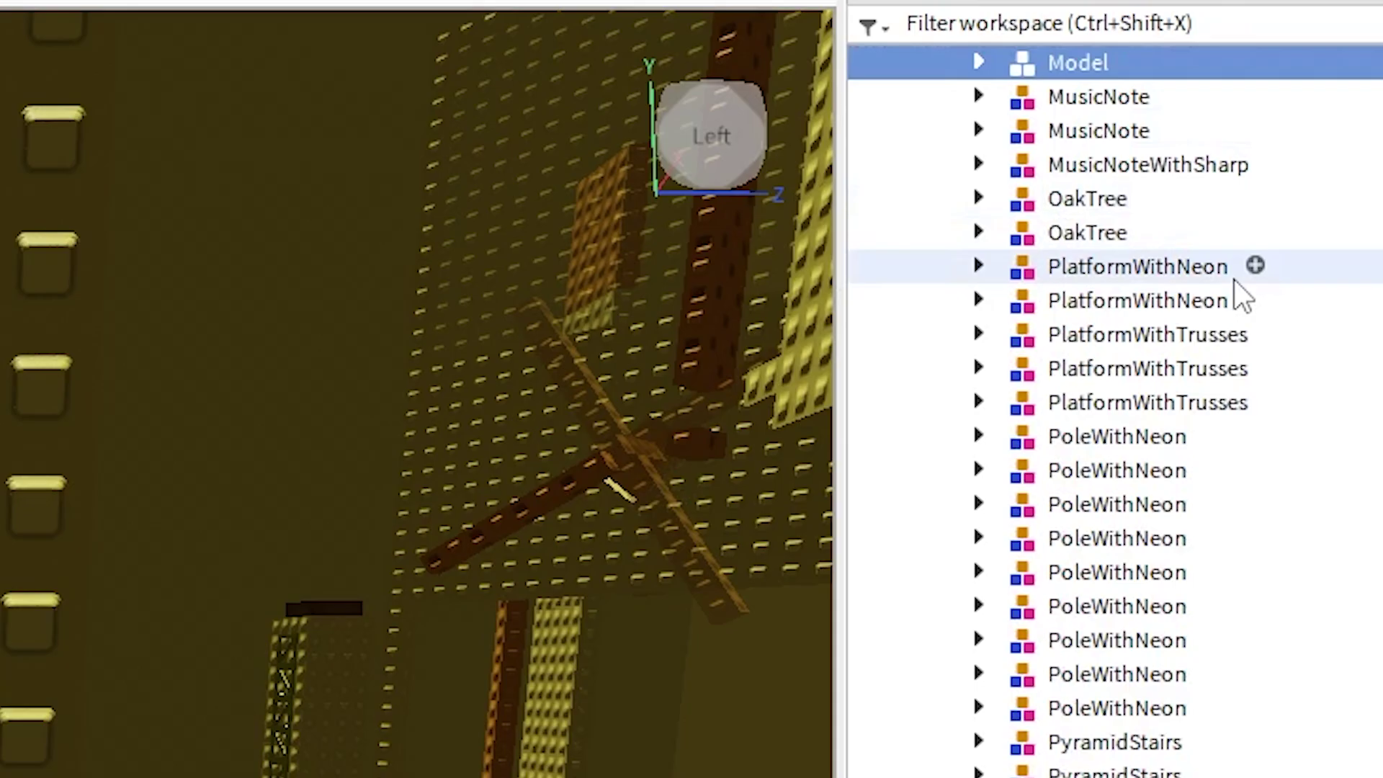
Rename the grouped clock model as a template.
text(Templa)
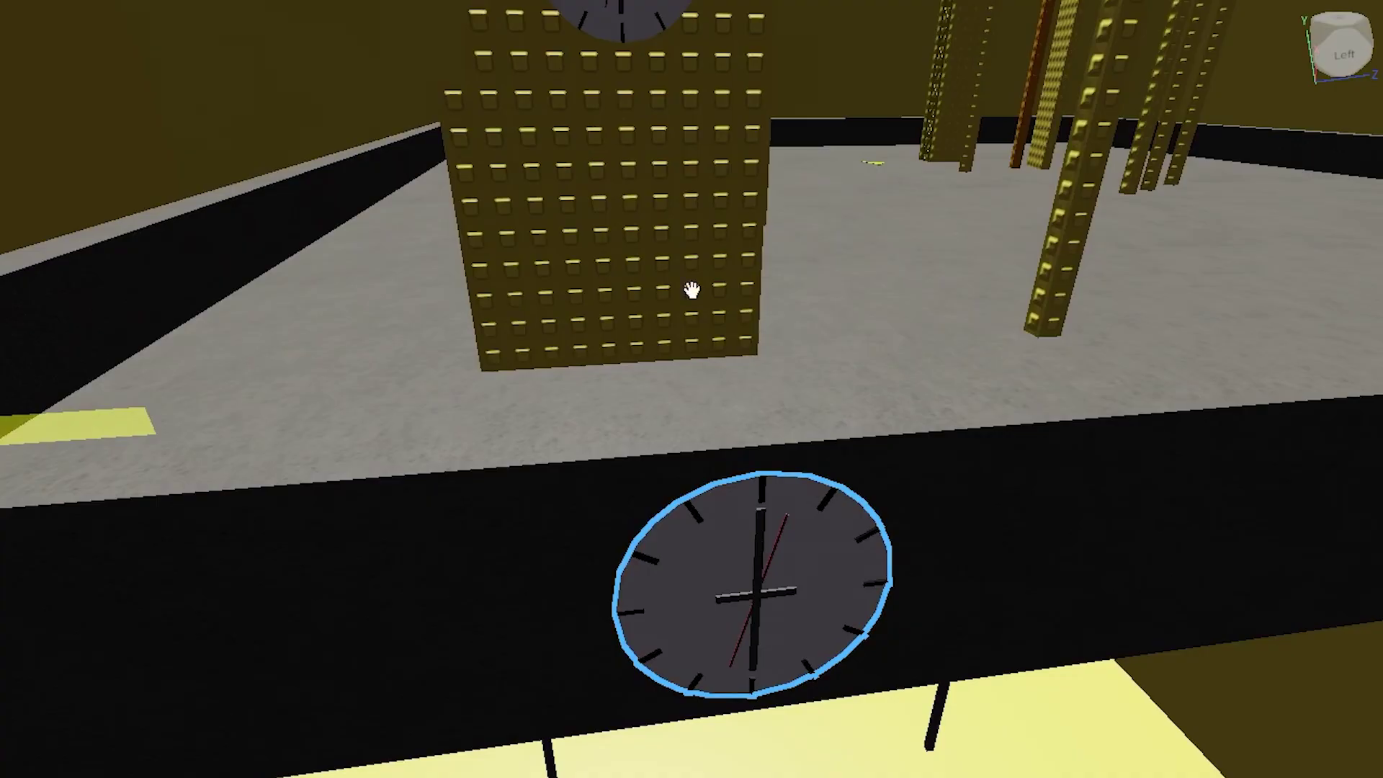
right_drag(662, 514, 662, 514)
key(w)
right_drag(757, 497, 756, 497)
key(s)
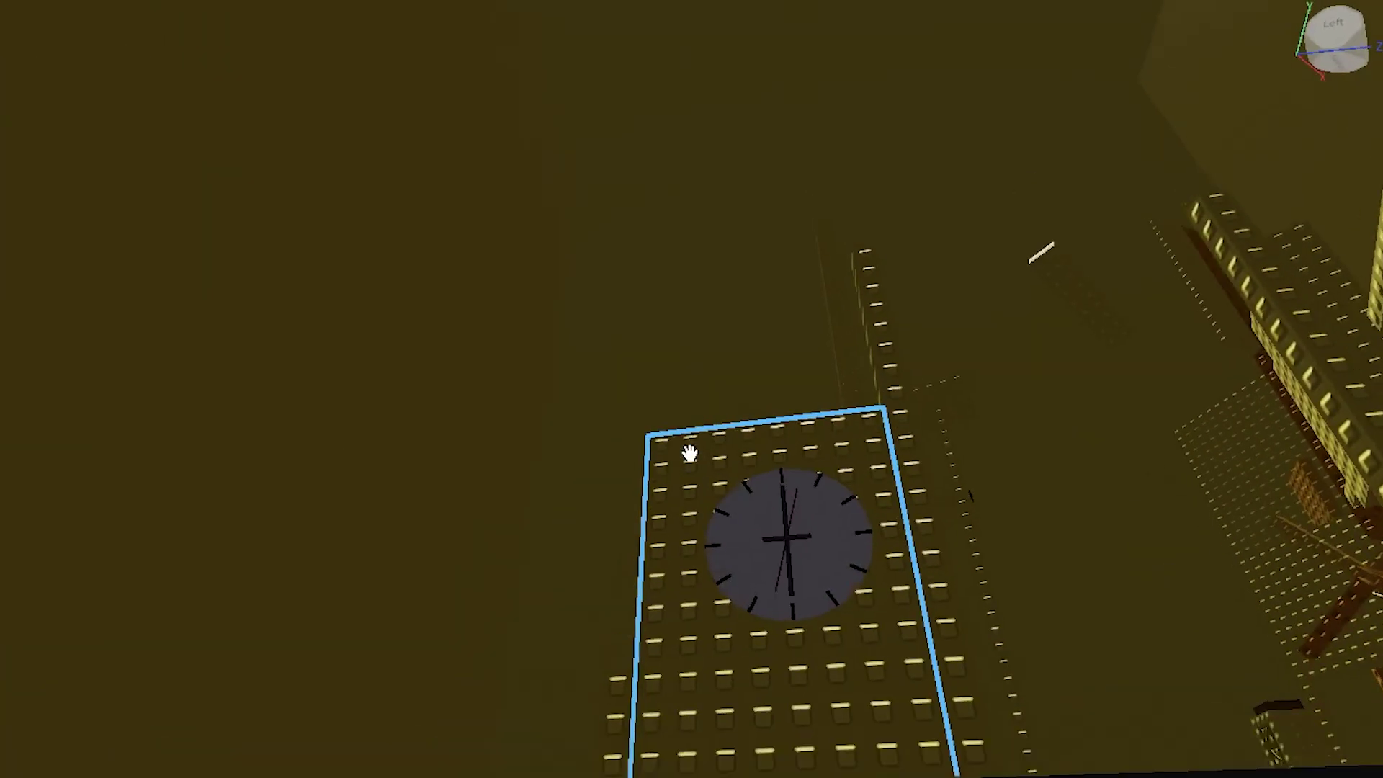
right_drag(721, 416, 721, 417)
Try to rotate the wall clock's minute hand counterclockwise about the centre of the face.
alt+click(705, 314)
key(ctrl+4)
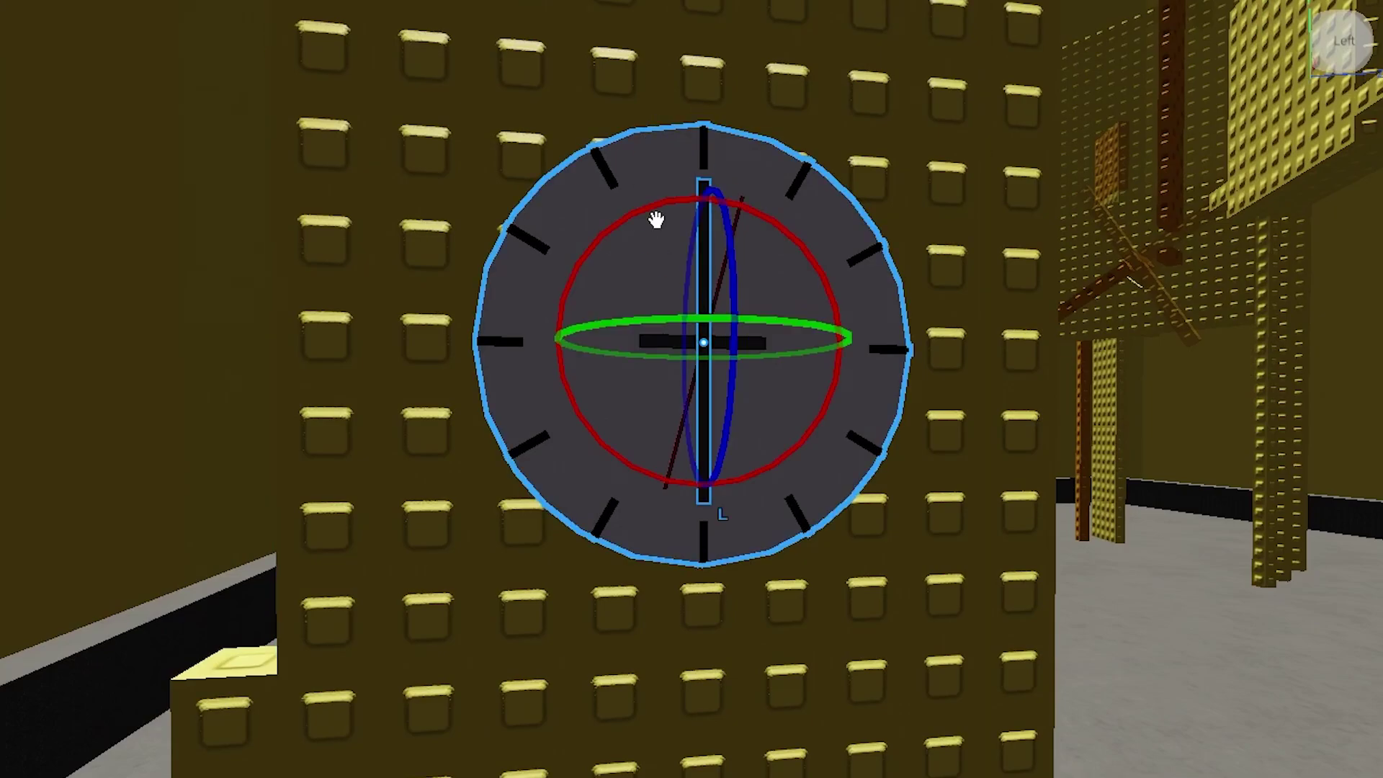
drag(656, 216, 599, 267)
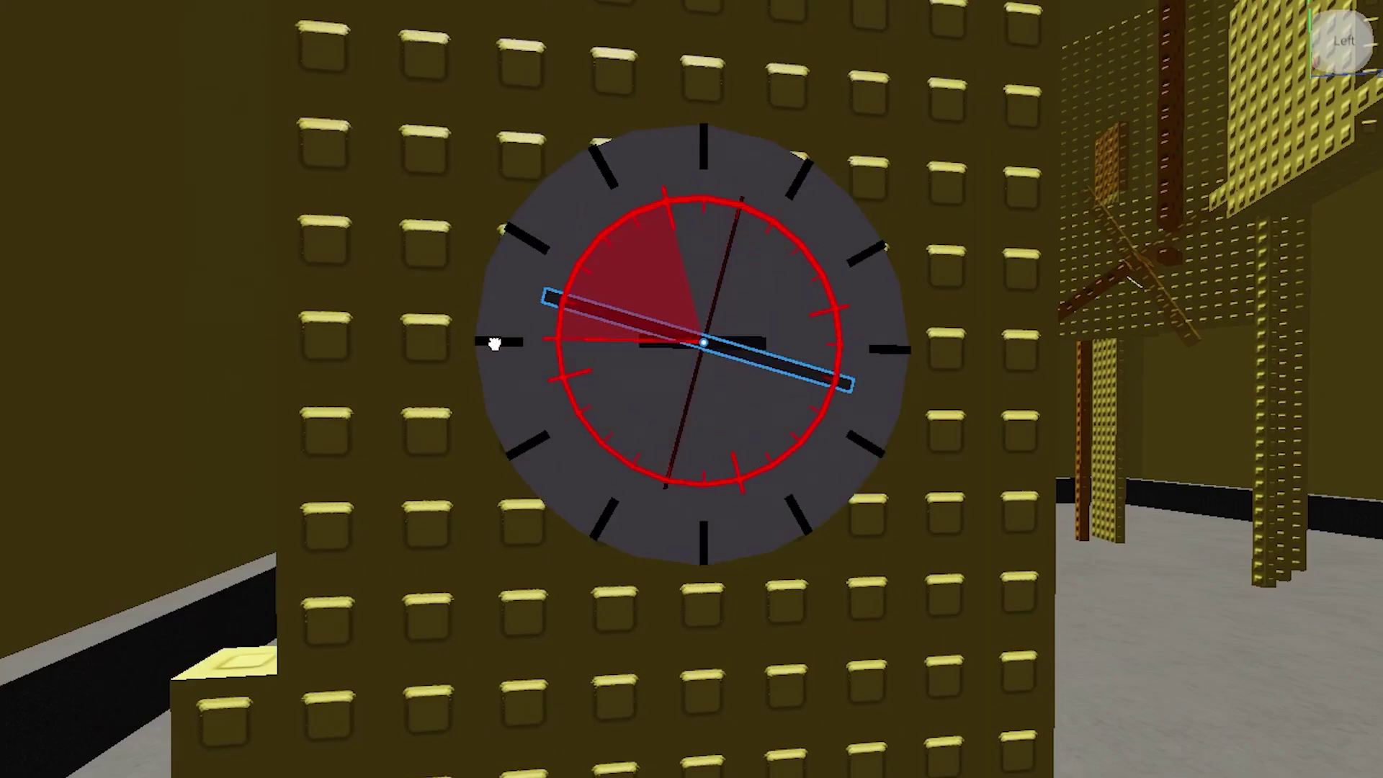
click(853, 388)
Examine the finished clock face and hands on the studded wall from close up and farther away.
key(f)
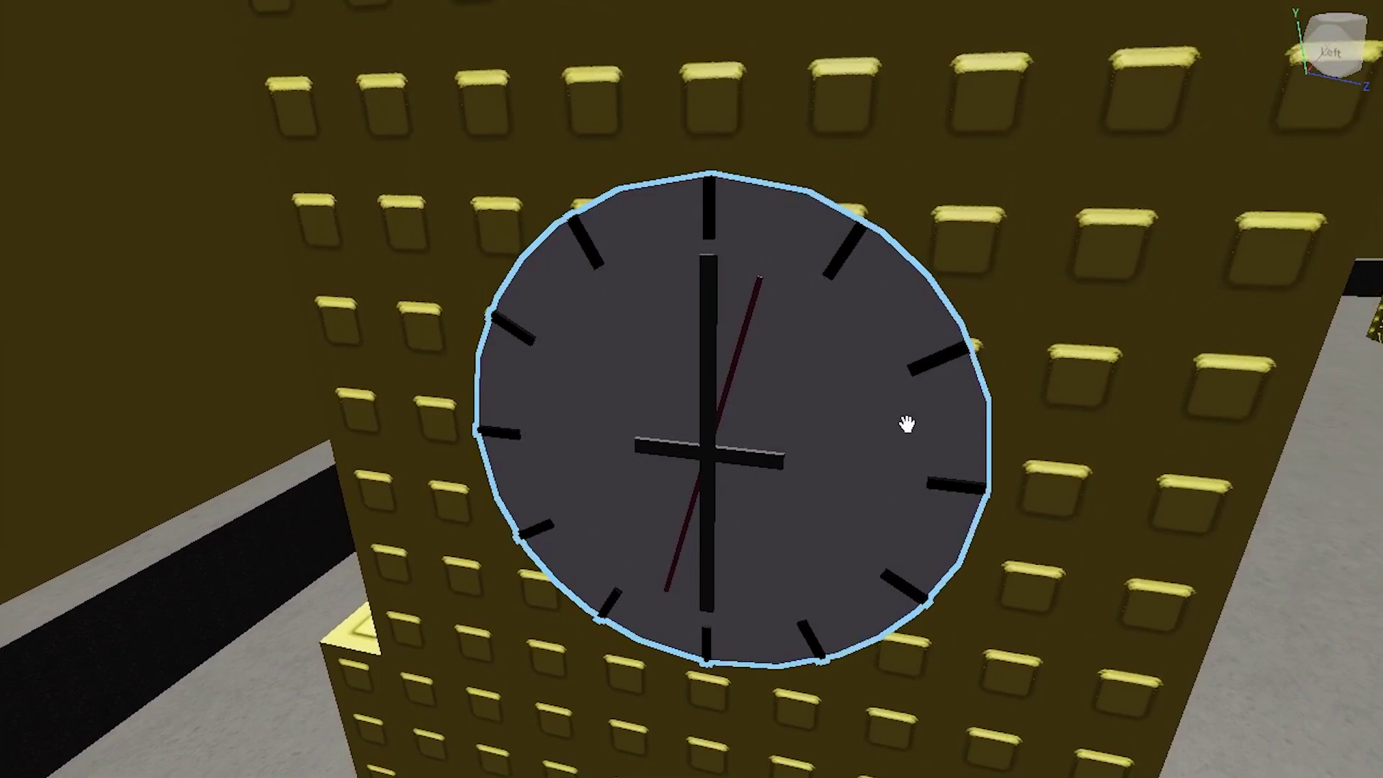
scroll(906, 424, down, 1)
scroll(898, 423, up, 2)
right_drag(905, 423, 898, 422)
scroll(857, 431, down, 3)
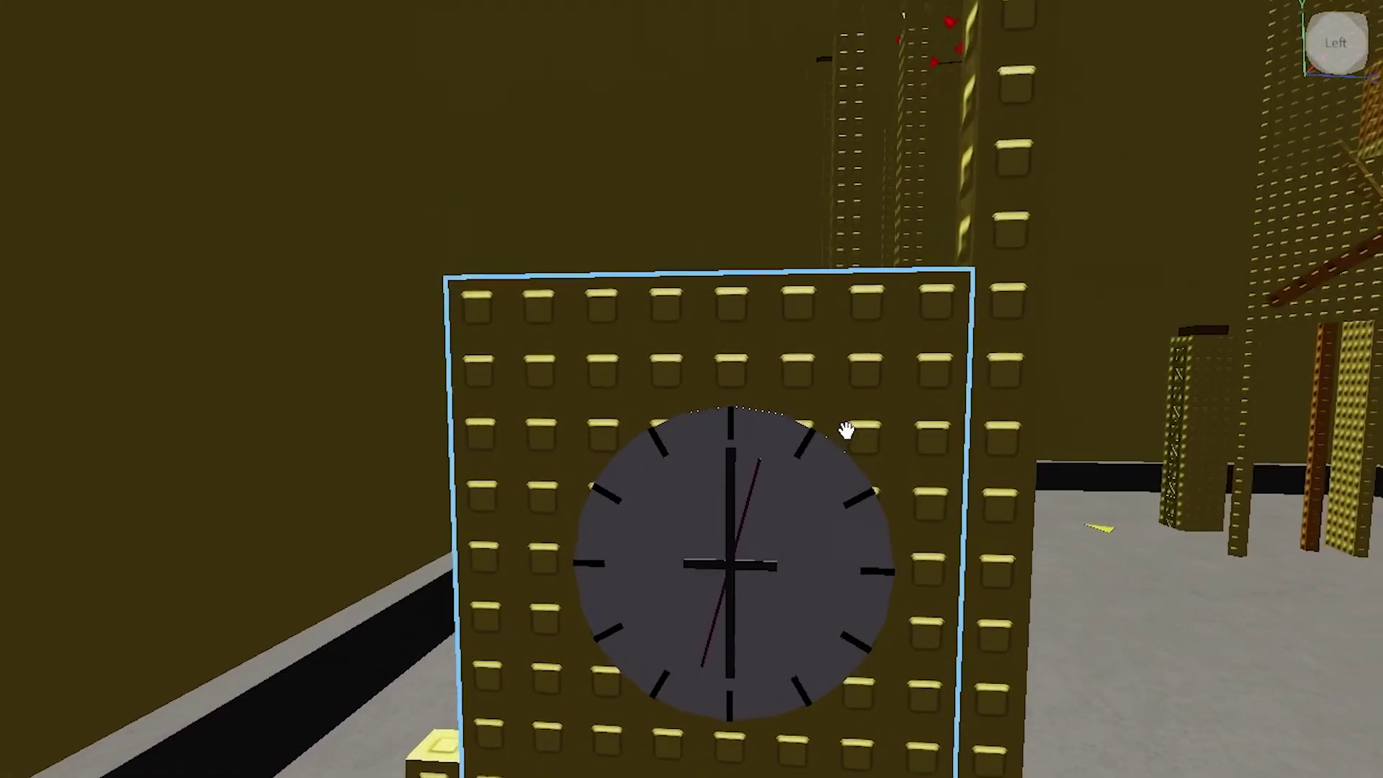
scroll(821, 465, up, 3)
scroll(772, 478, down, 2)
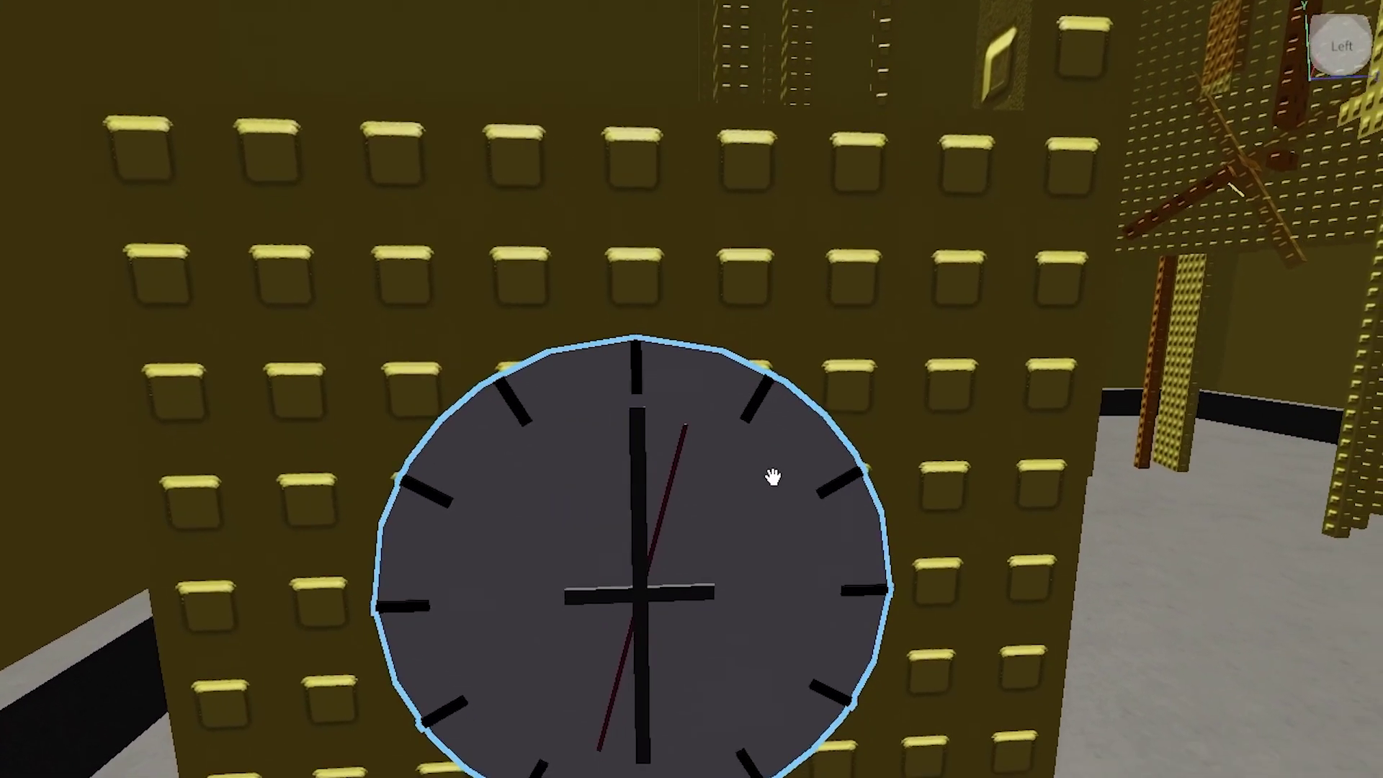
scroll(775, 478, up, 3)
scroll(775, 478, down, 3)
scroll(803, 465, up, 1)
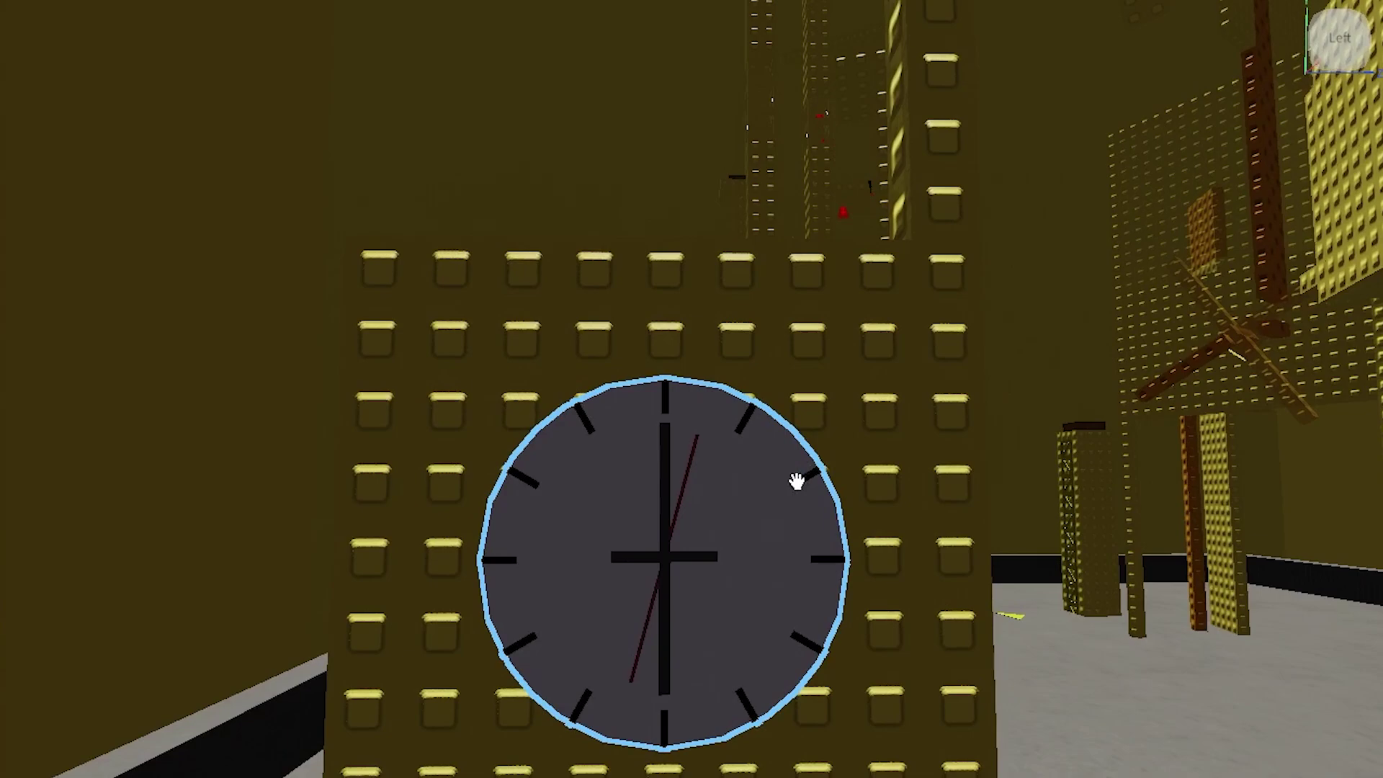
scroll(796, 481, up, 2)
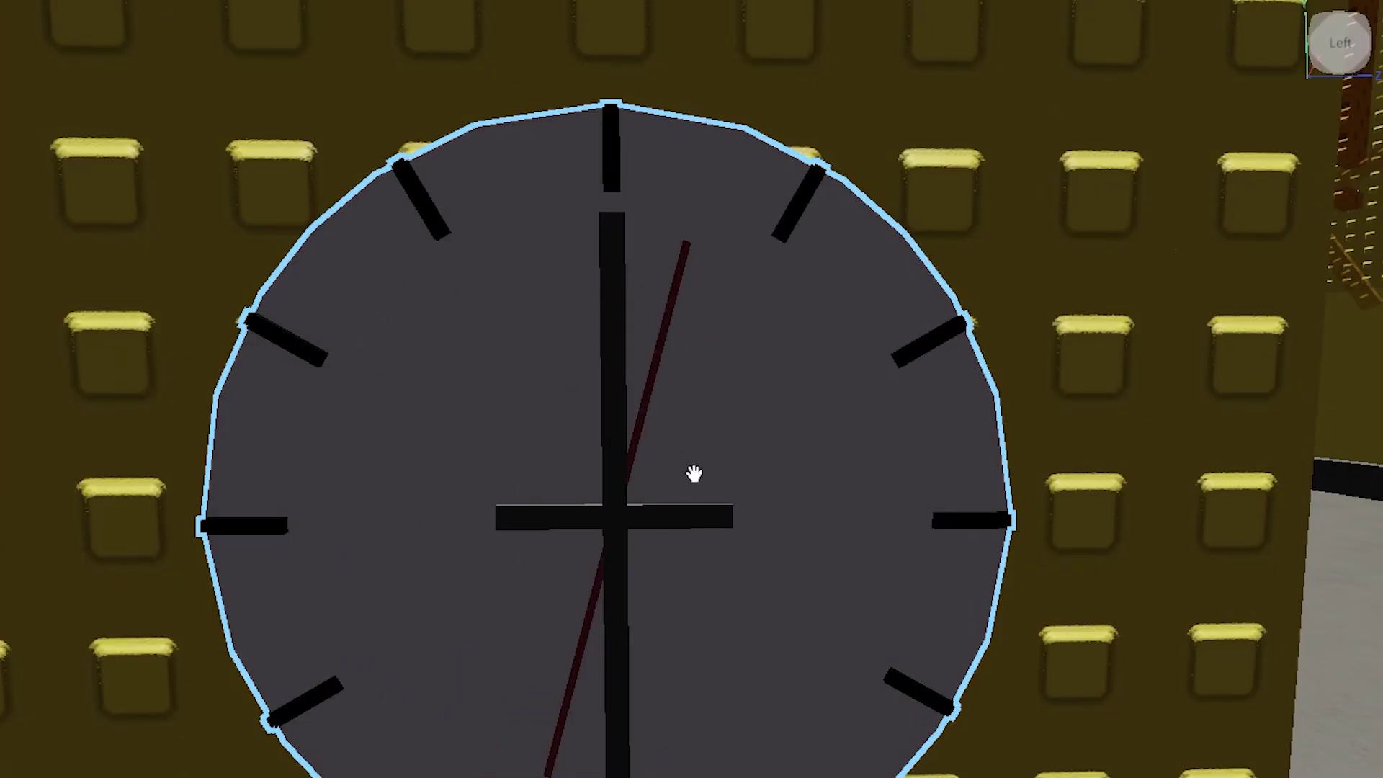
scroll(696, 410, down, 2)
scroll(692, 411, up, 2)
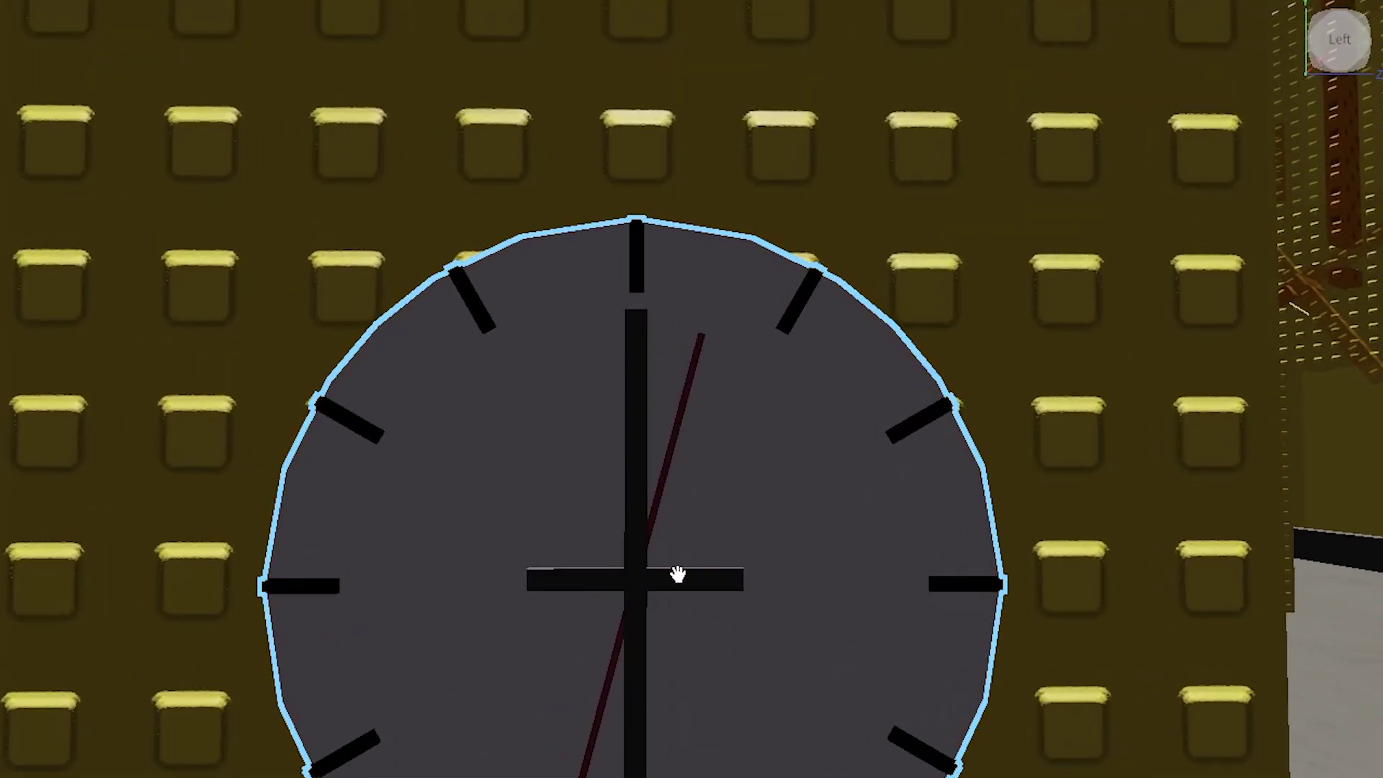
scroll(688, 565, down, 4)
scroll(747, 565, down, 2)
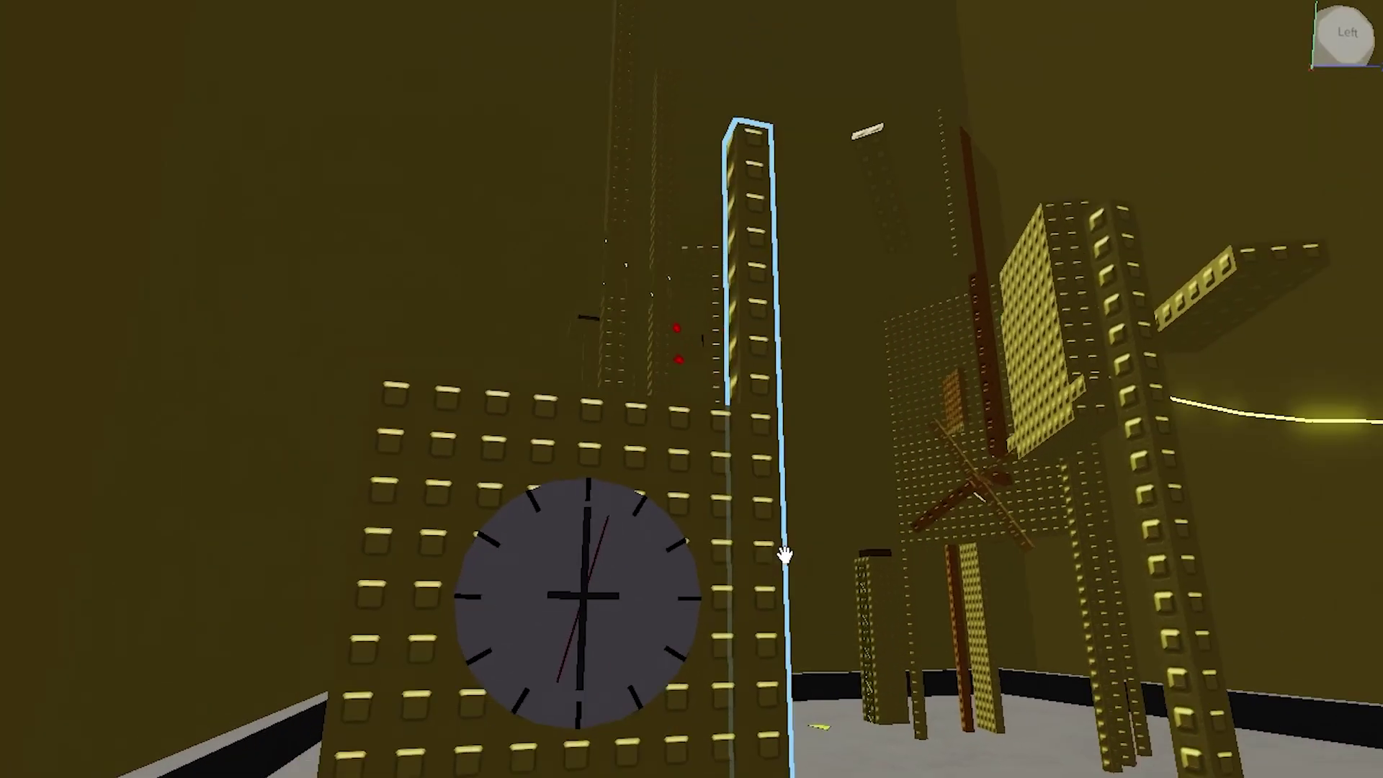
right_drag(785, 555, 1000, 386)
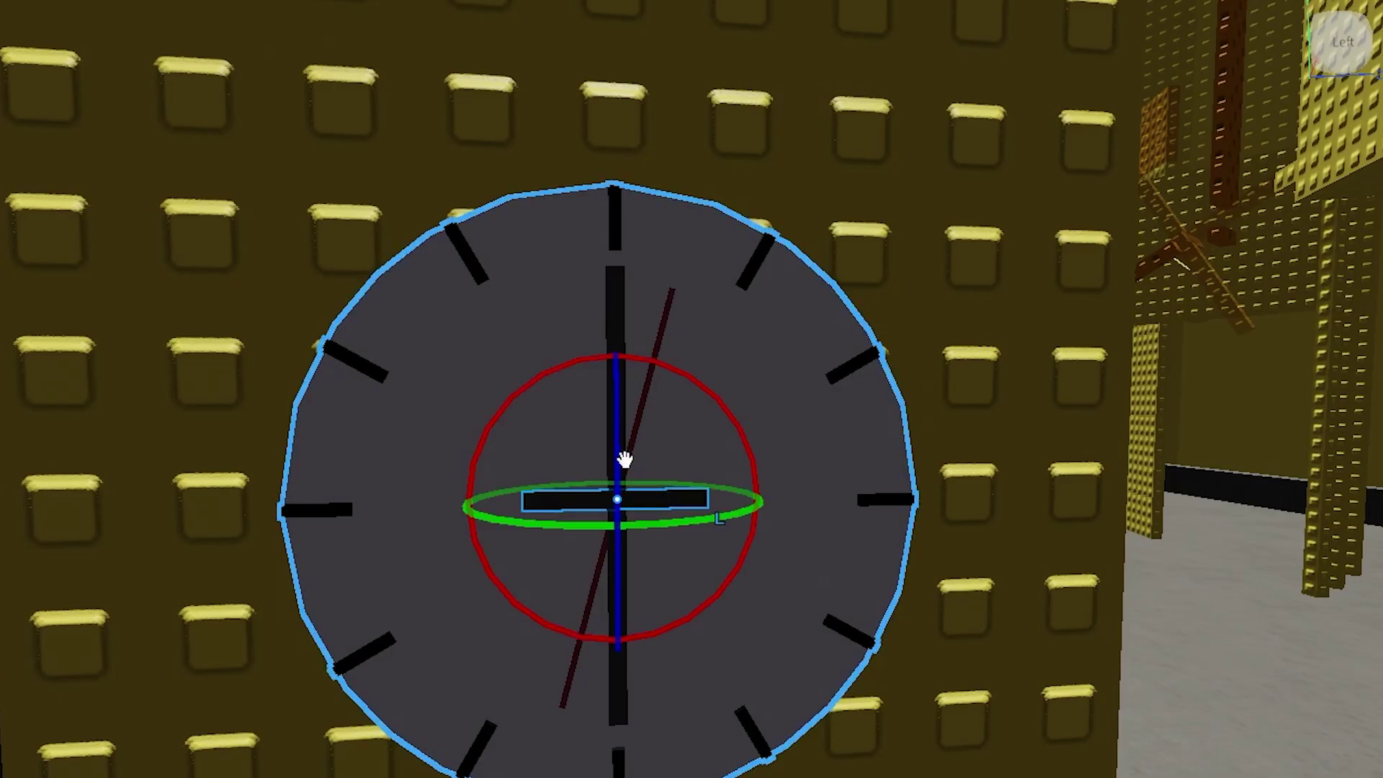
Rotate the hour hand towards the 2 o'clock mark and try shortening the minute hand's lower end.
drag(695, 382, 693, 374)
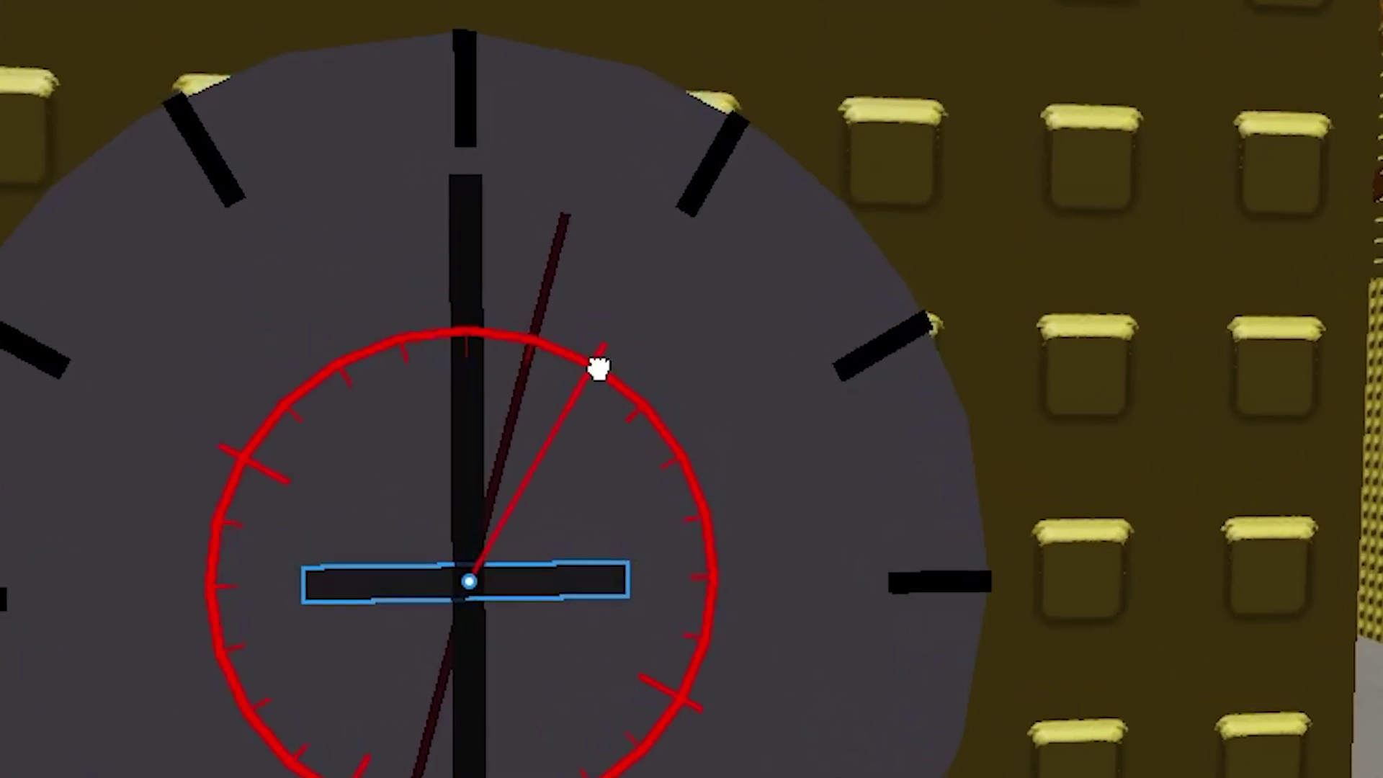
drag(583, 358, 462, 355)
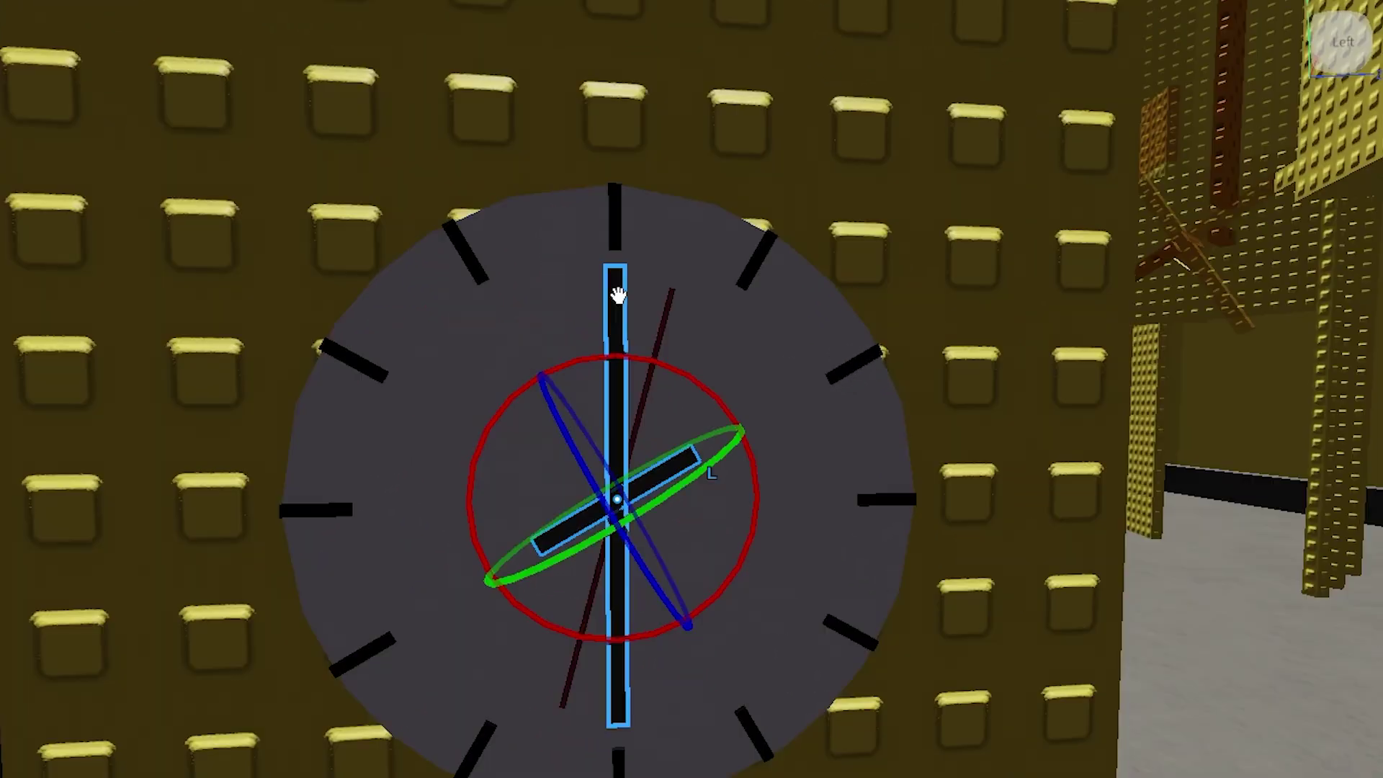
click(467, 234)
key(ctrl+3)
drag(622, 770, 638, 549)
key(ctrl+z)
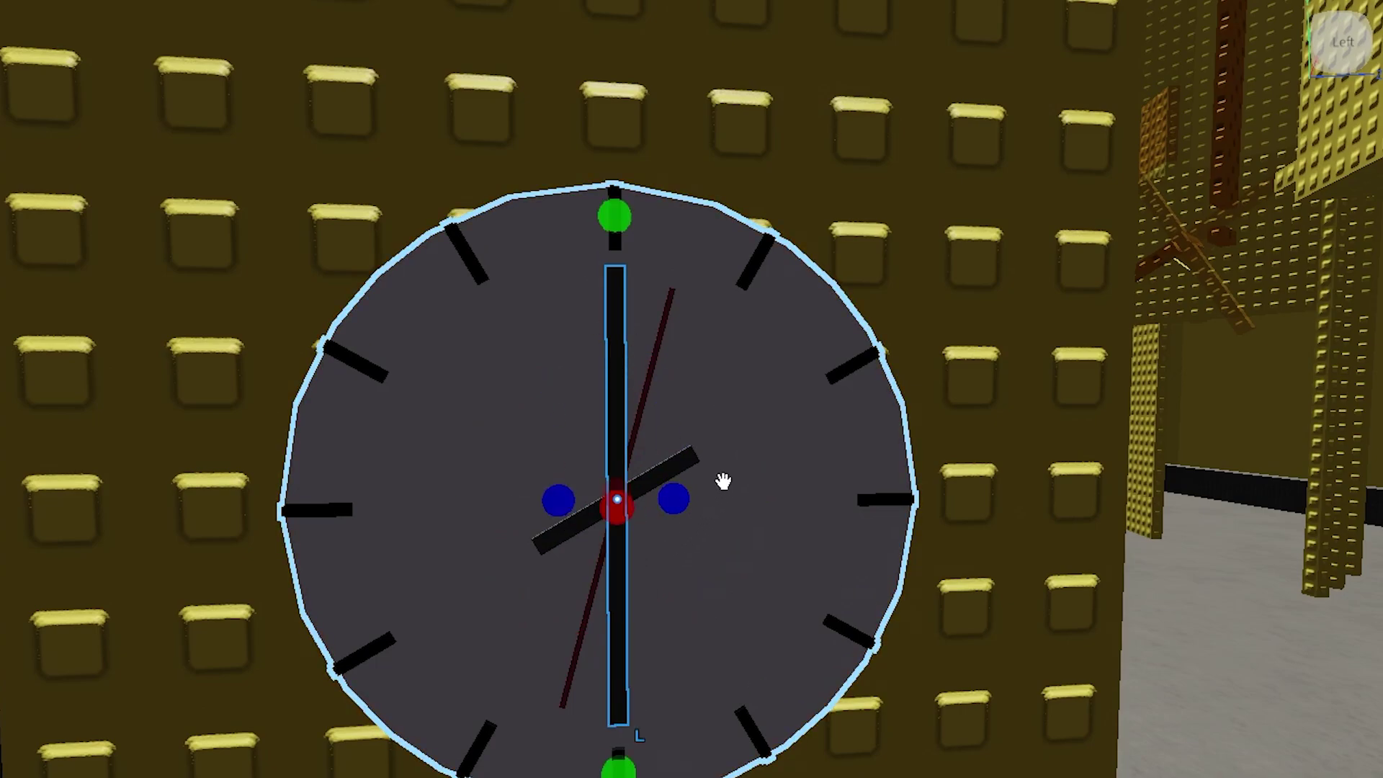
Rotate the minute hand to the 2 o'clock mark and the hour hand slightly past the 3 o'clock mark.
click(686, 458)
click(682, 395)
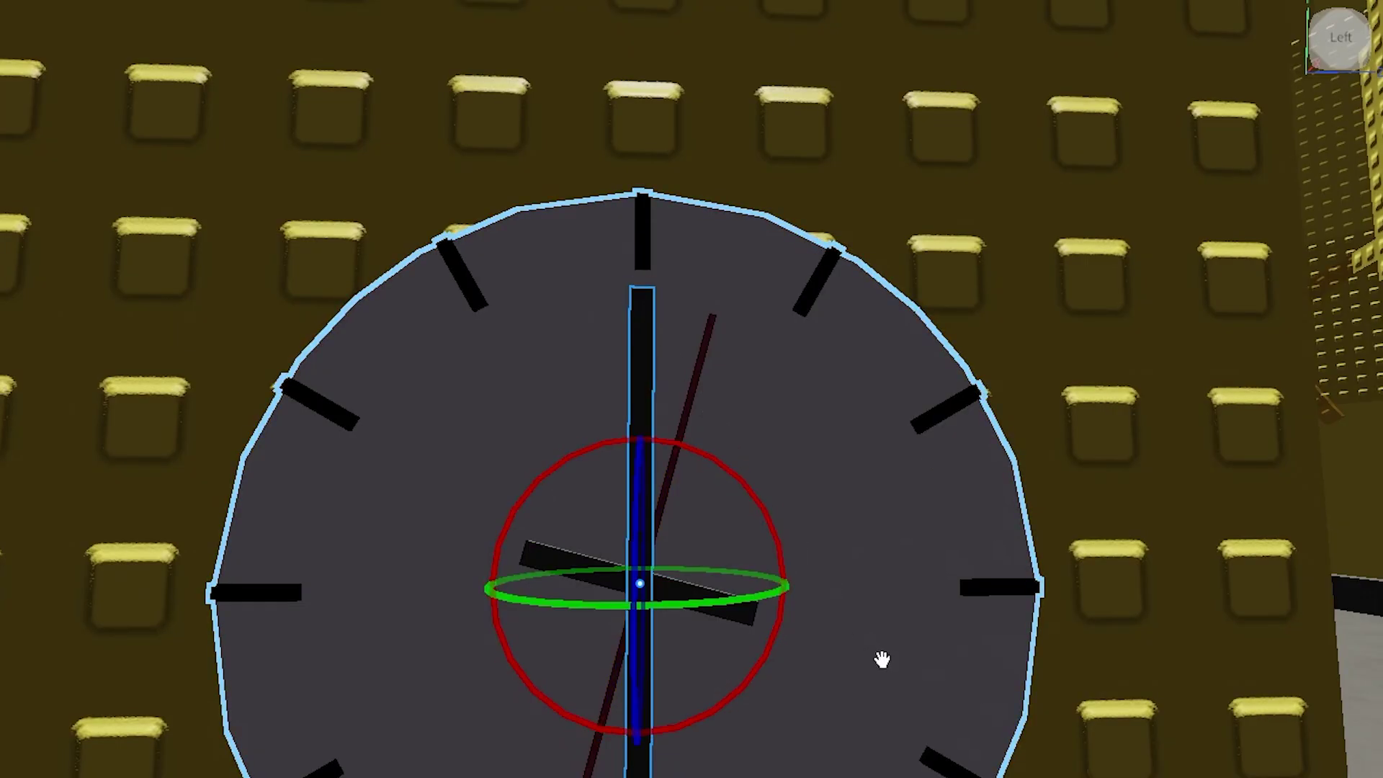
drag(713, 454, 859, 575)
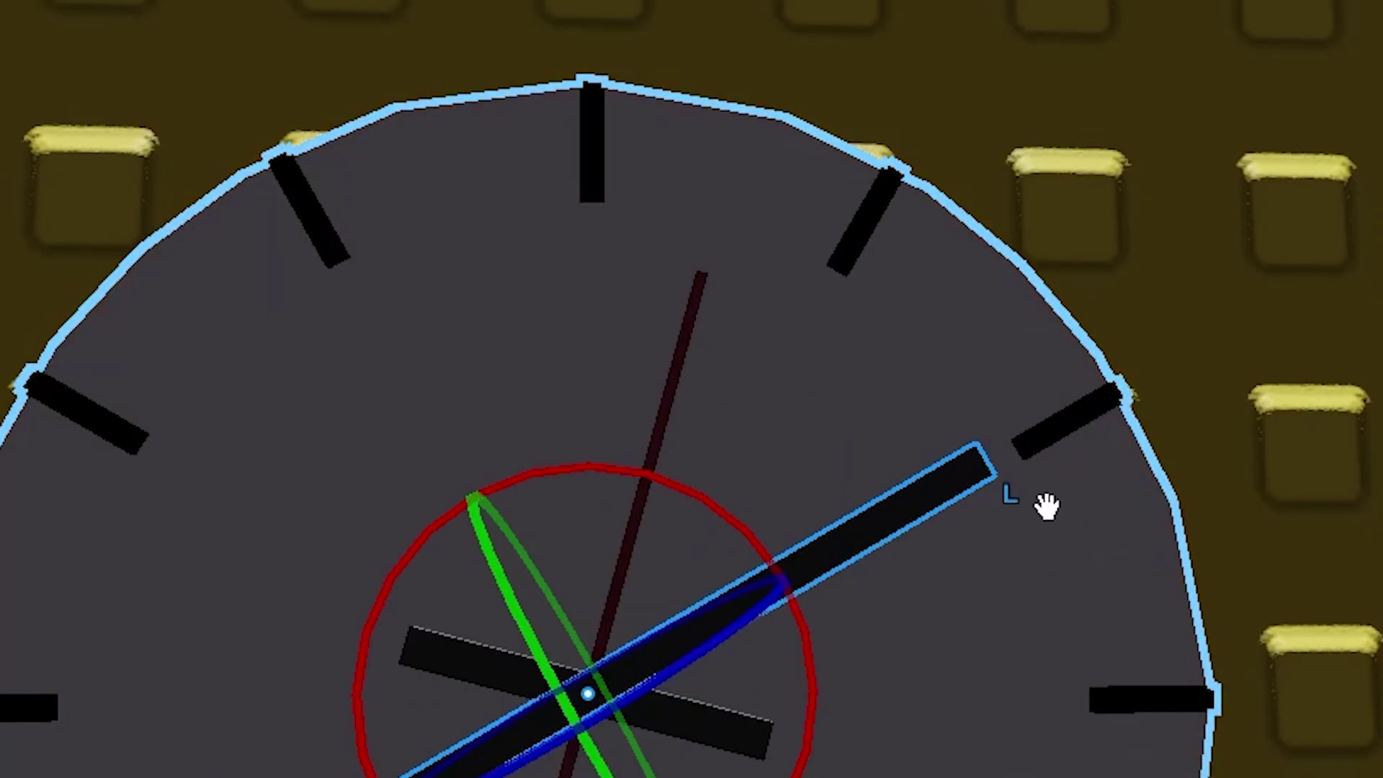
click(742, 587)
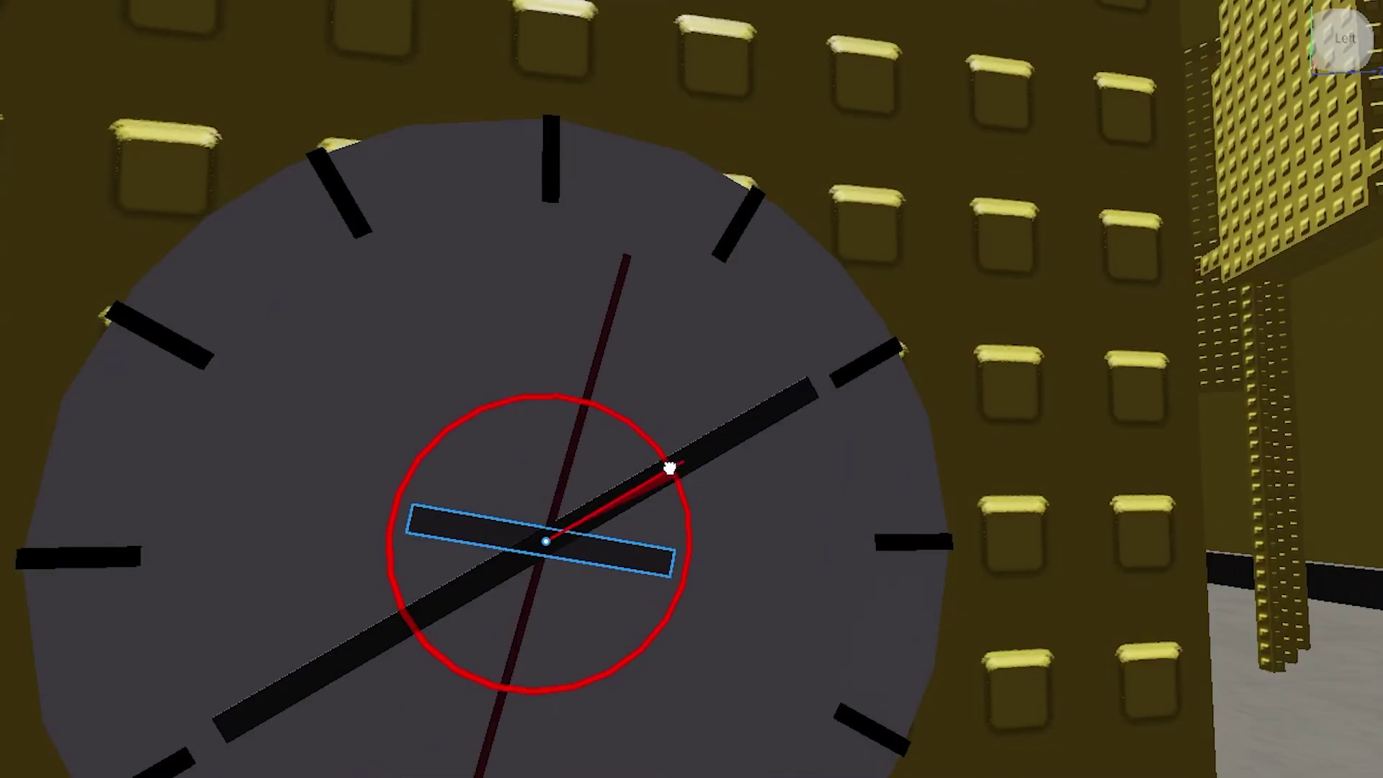
drag(668, 465, 668, 464)
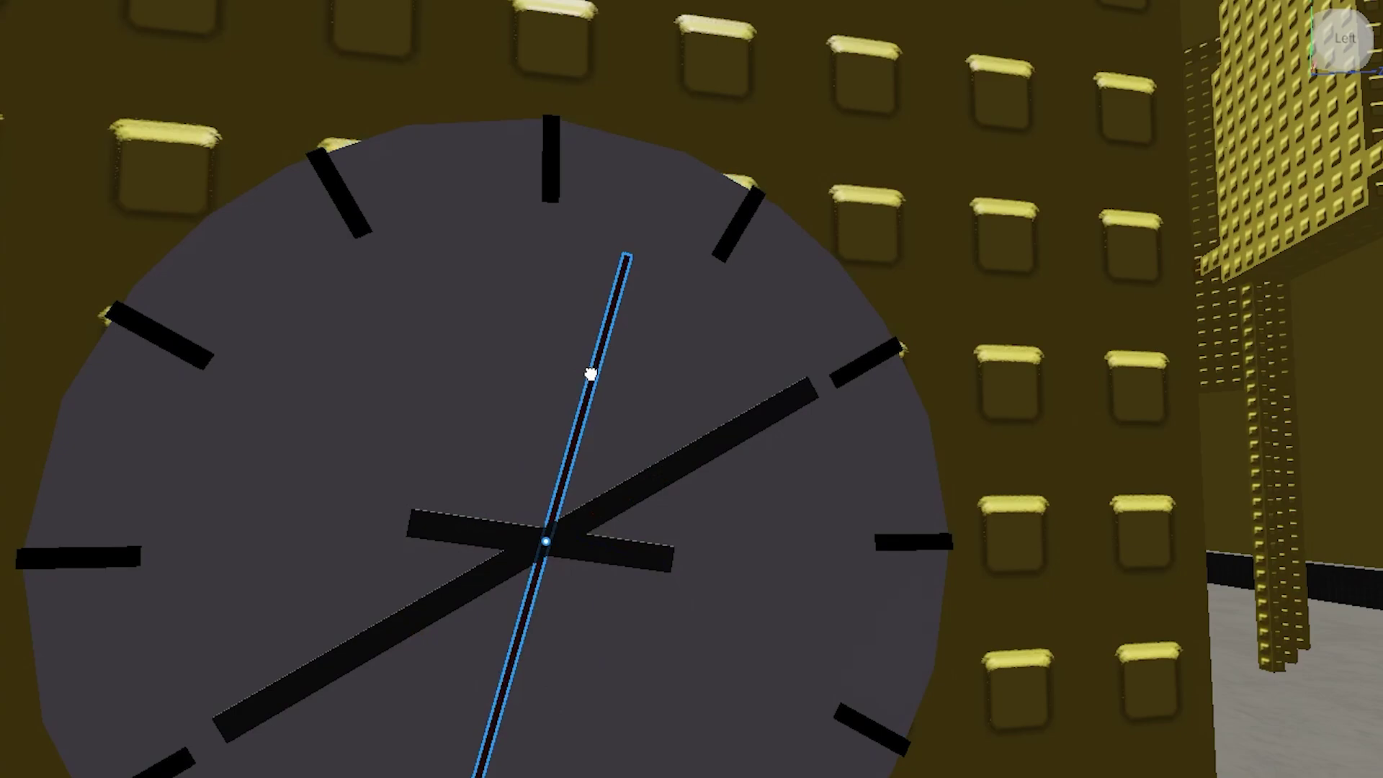
Rotate the thin second hand counterclockwise to point between the 11 and 12 o'clock marks.
click(591, 374)
key(ctrl+1)
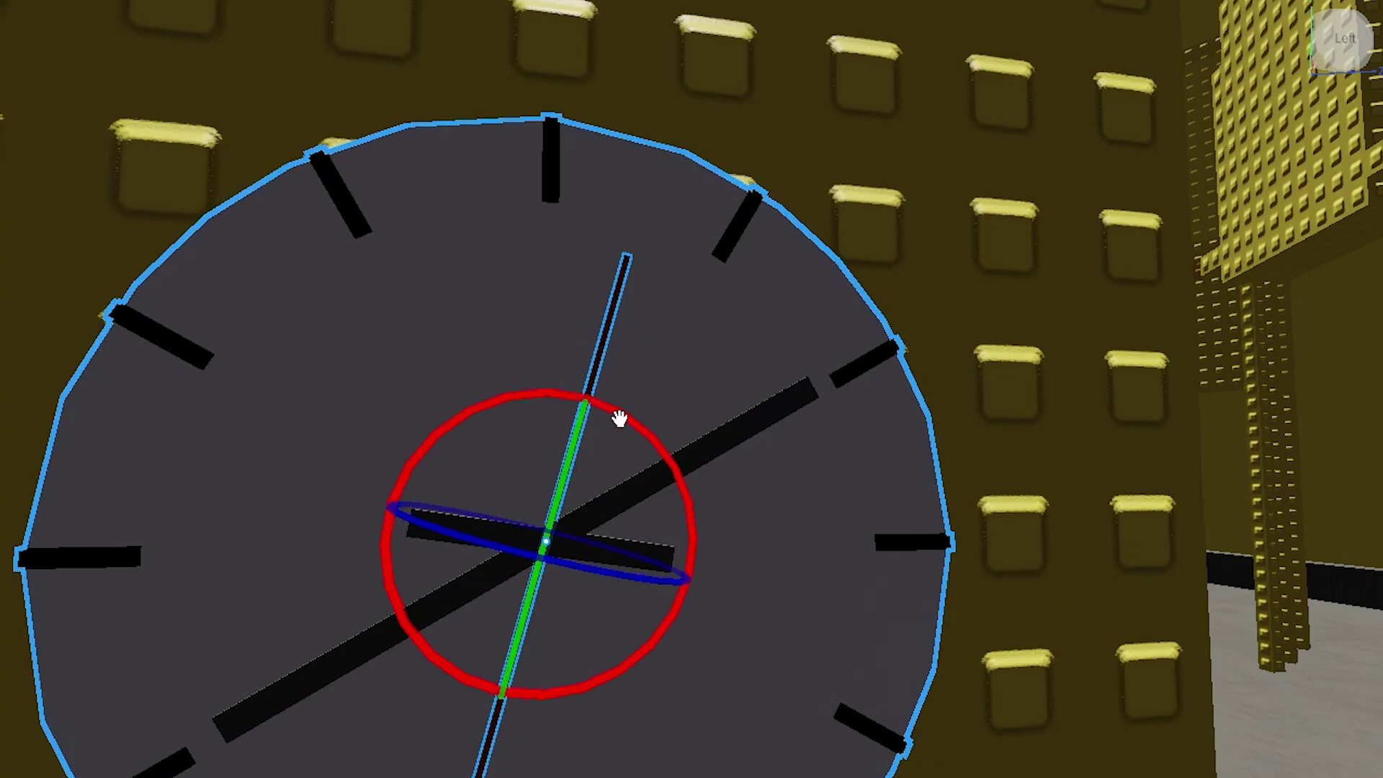
drag(619, 418, 551, 389)
key(ctrl+3)
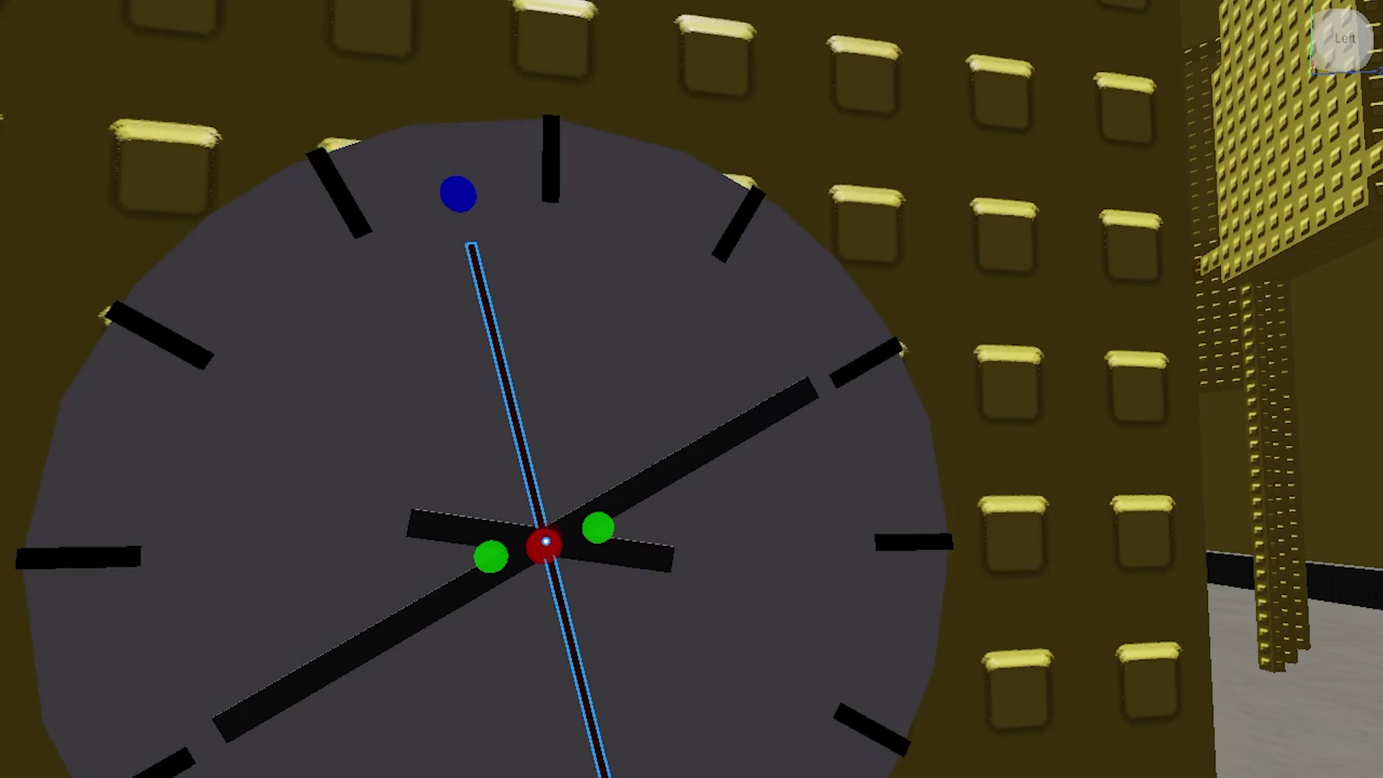
Shorten the lower ends of the second, hour and minute hands back to the centre of the clock face.
drag(608, 767, 583, 590)
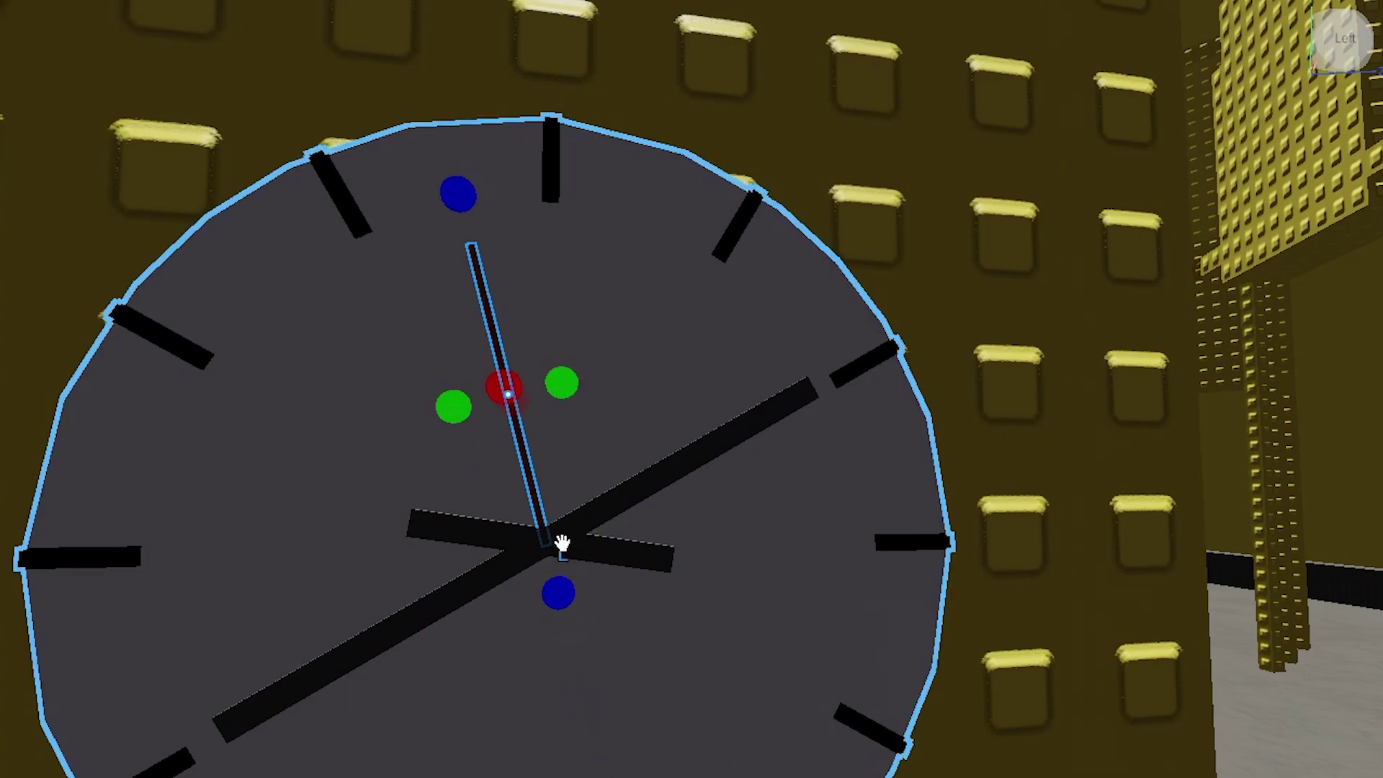
click(448, 529)
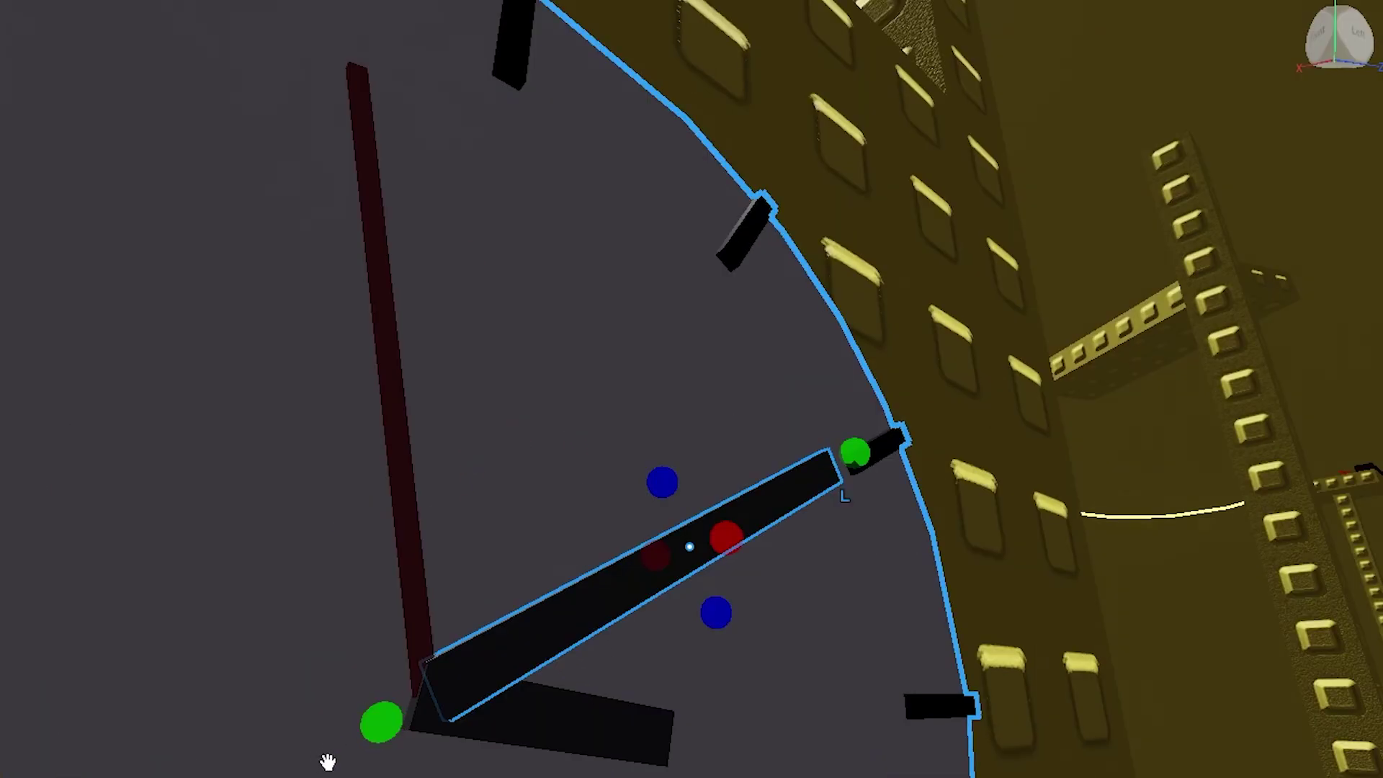
drag(389, 726, 352, 747)
click(642, 639)
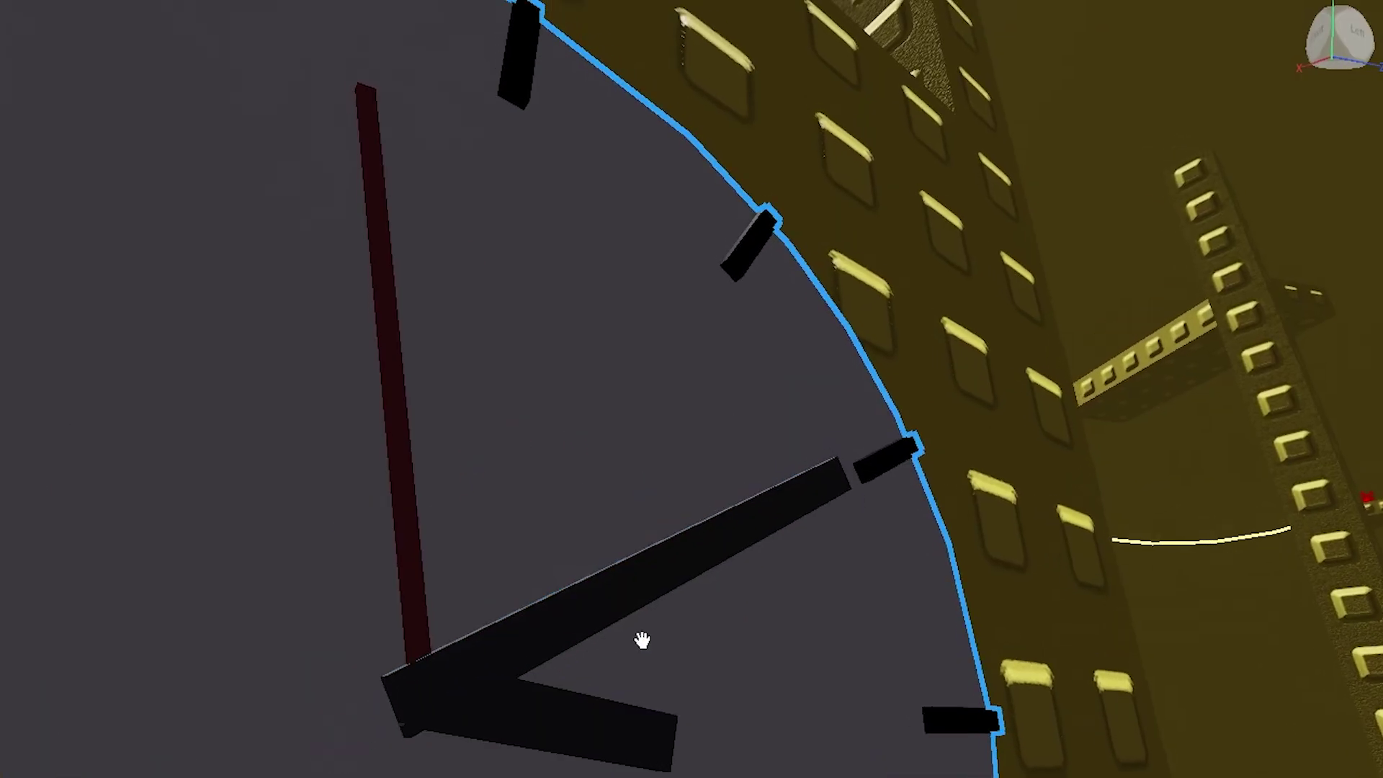
Fine-tune the minute hand's lower end so it meets the other two hands cleanly at the clock's centre.
right_drag(642, 639, 642, 639)
right_drag(451, 714, 438, 691)
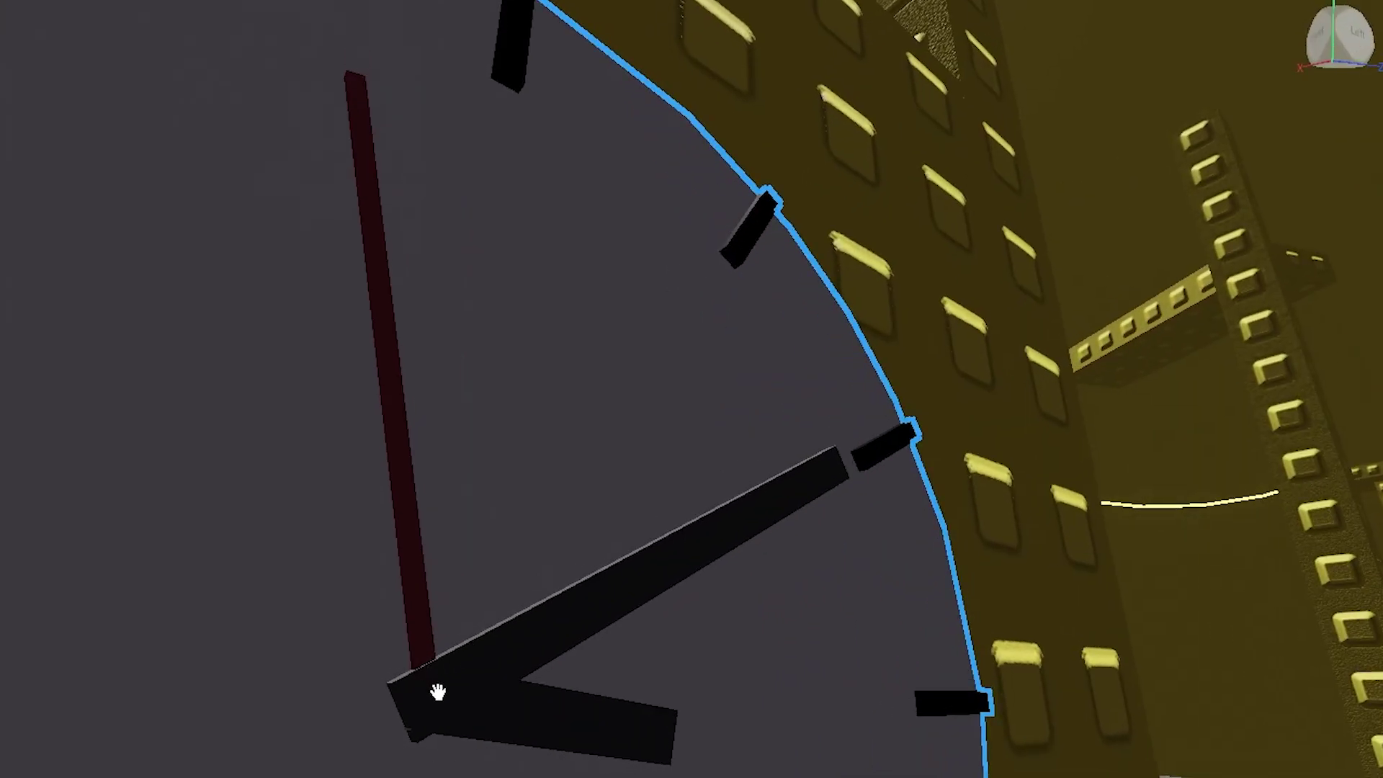
drag(393, 728, 404, 728)
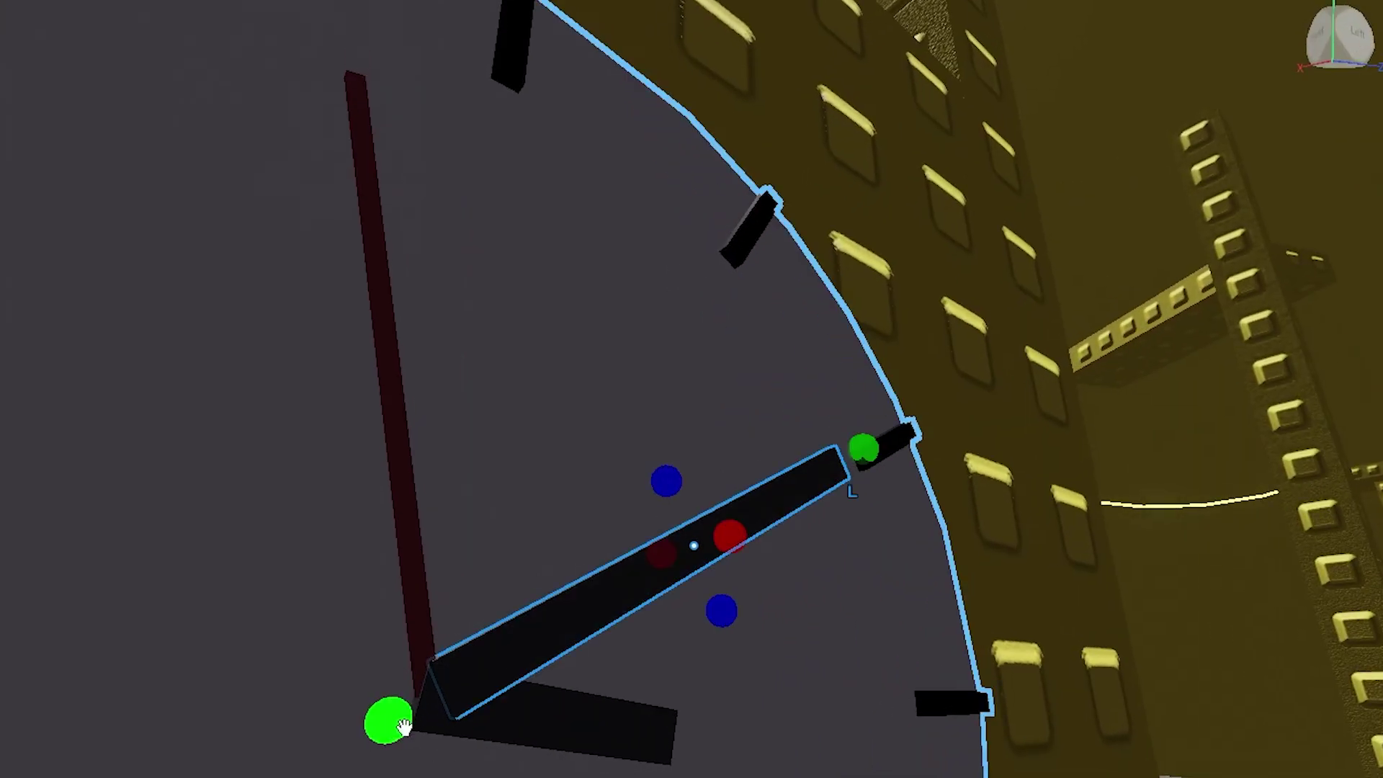
click(766, 633)
right_drag(766, 634, 766, 633)
scroll(766, 634, down, 8)
scroll(712, 439, up, 10)
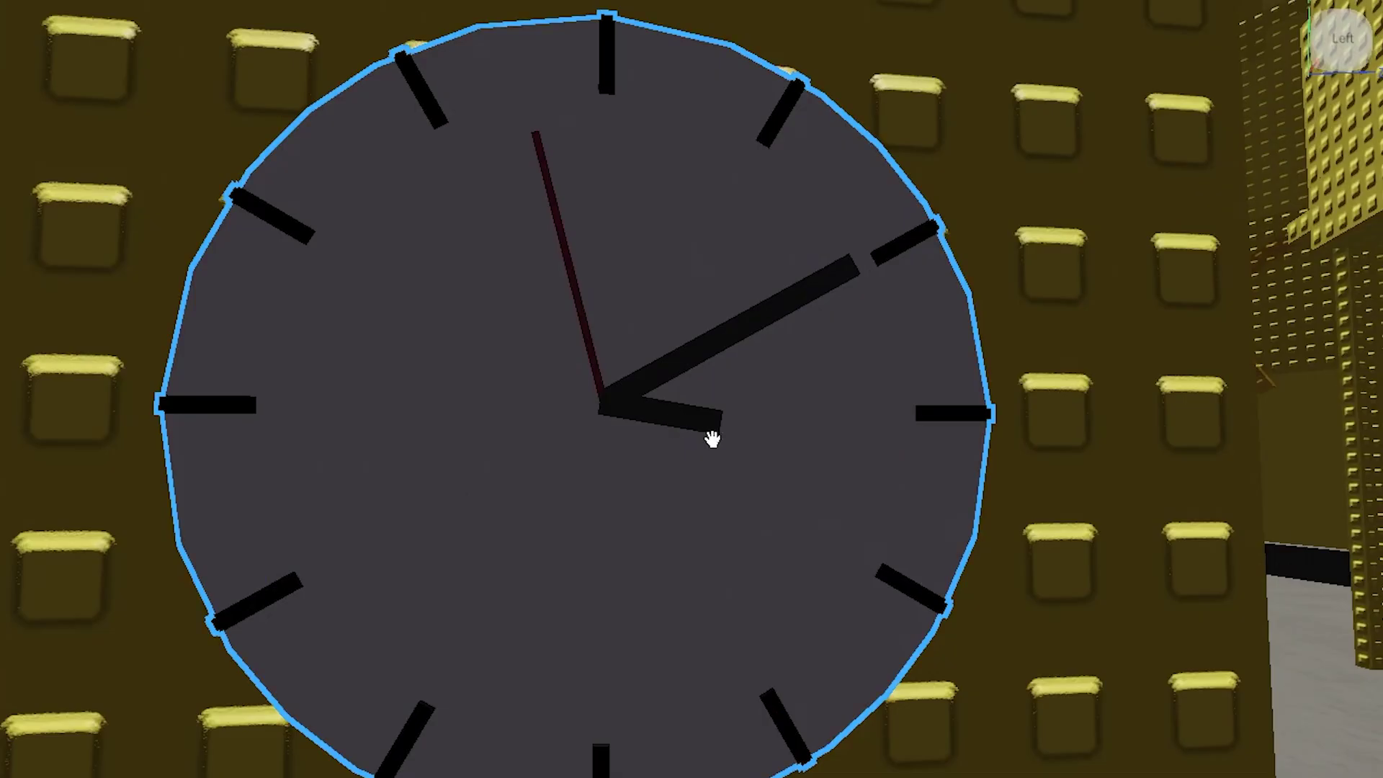
scroll(760, 462, down, 6)
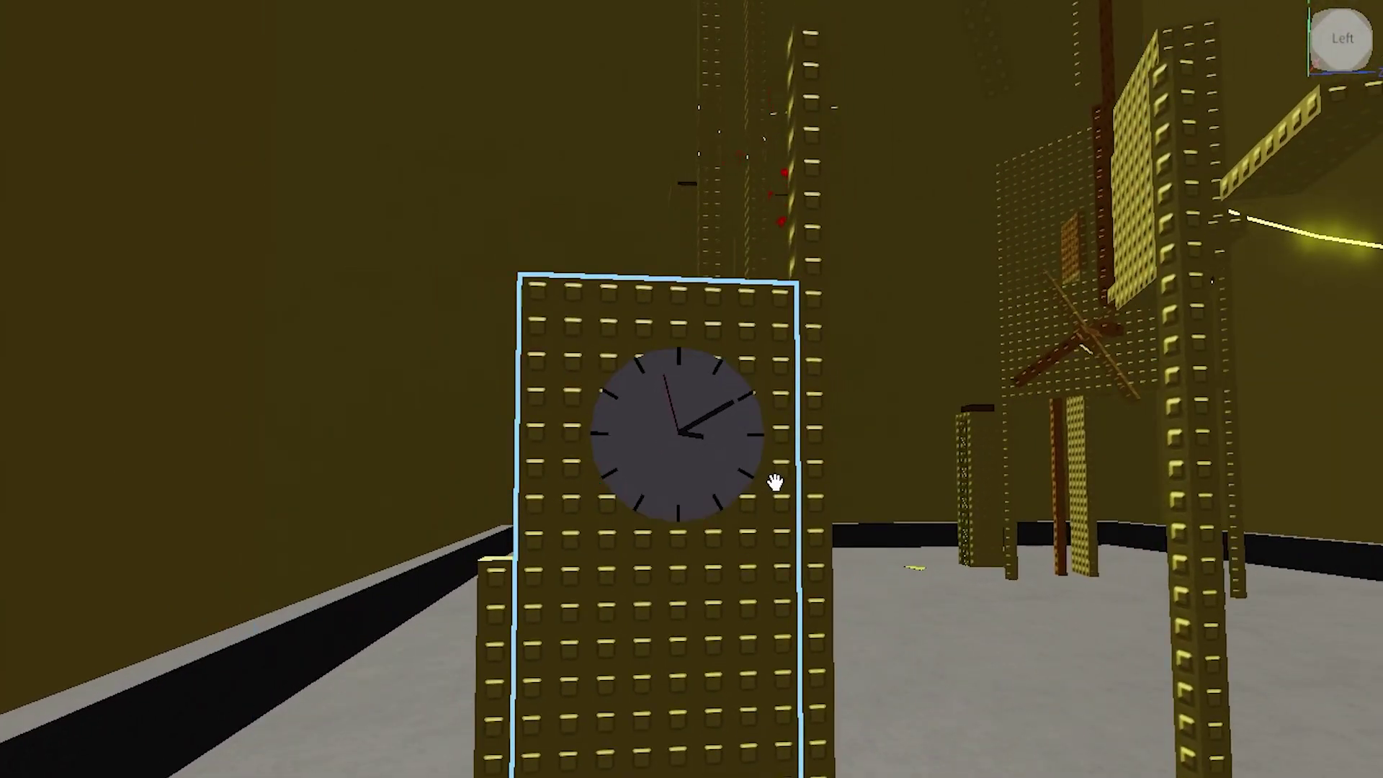
Move the bare branching tree sideways into the space beside the raised concrete platform.
right_drag(776, 482, 729, 419)
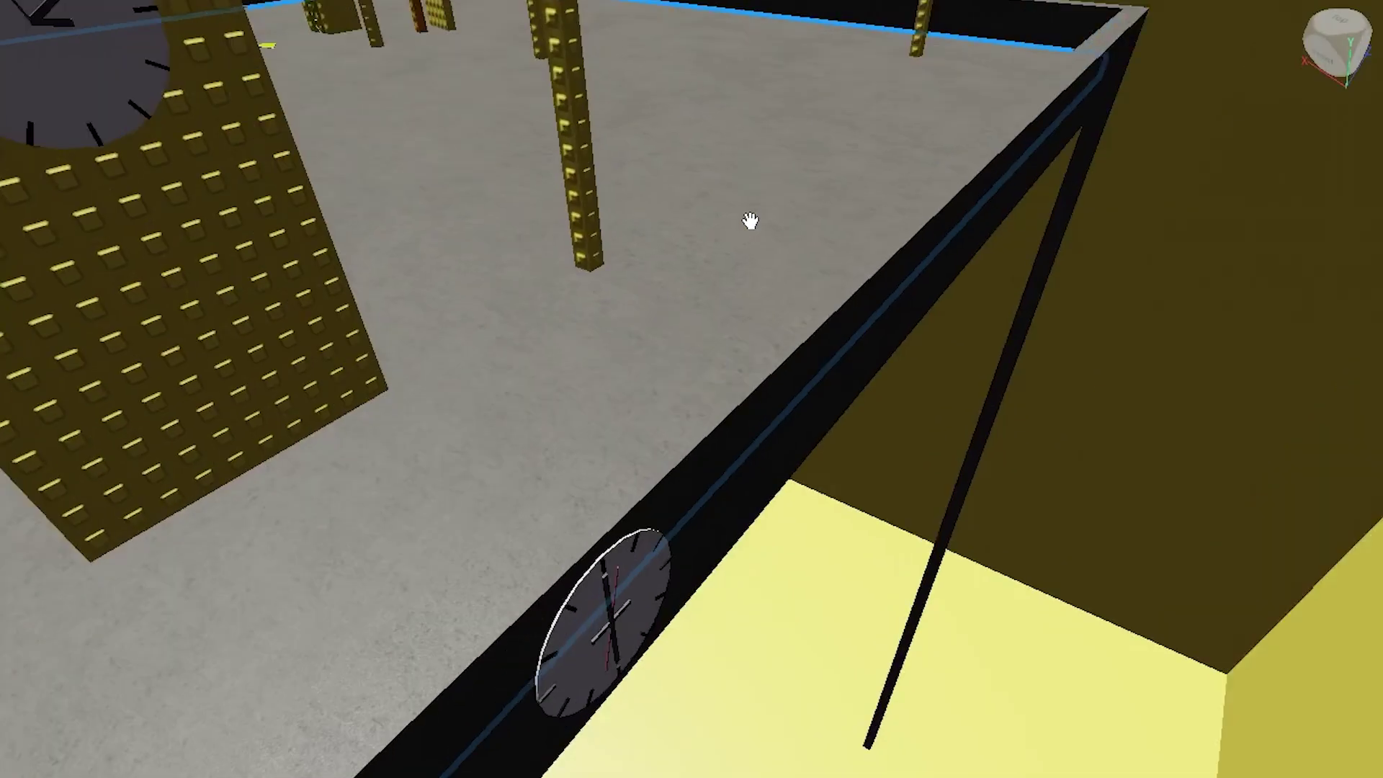
right_drag(750, 222, 714, 547)
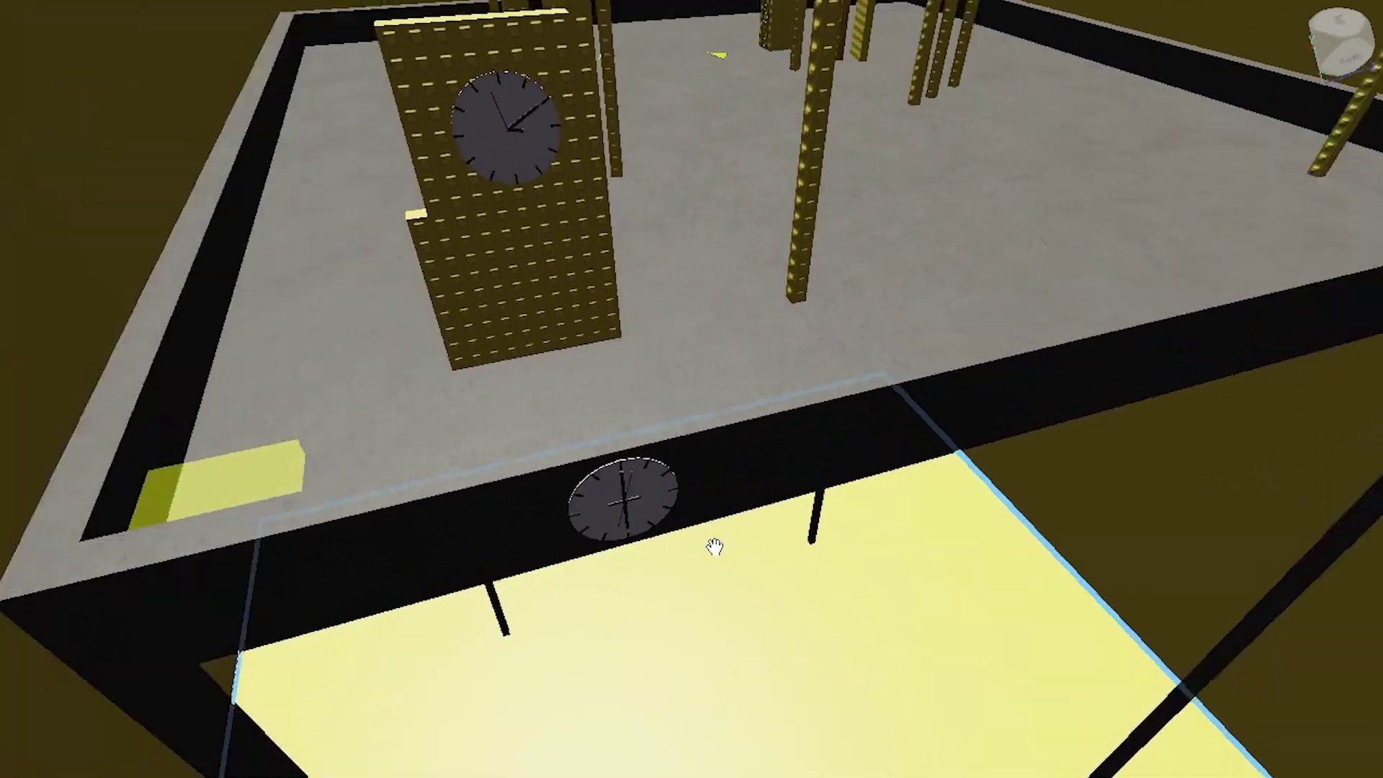
scroll(714, 547, up, 3)
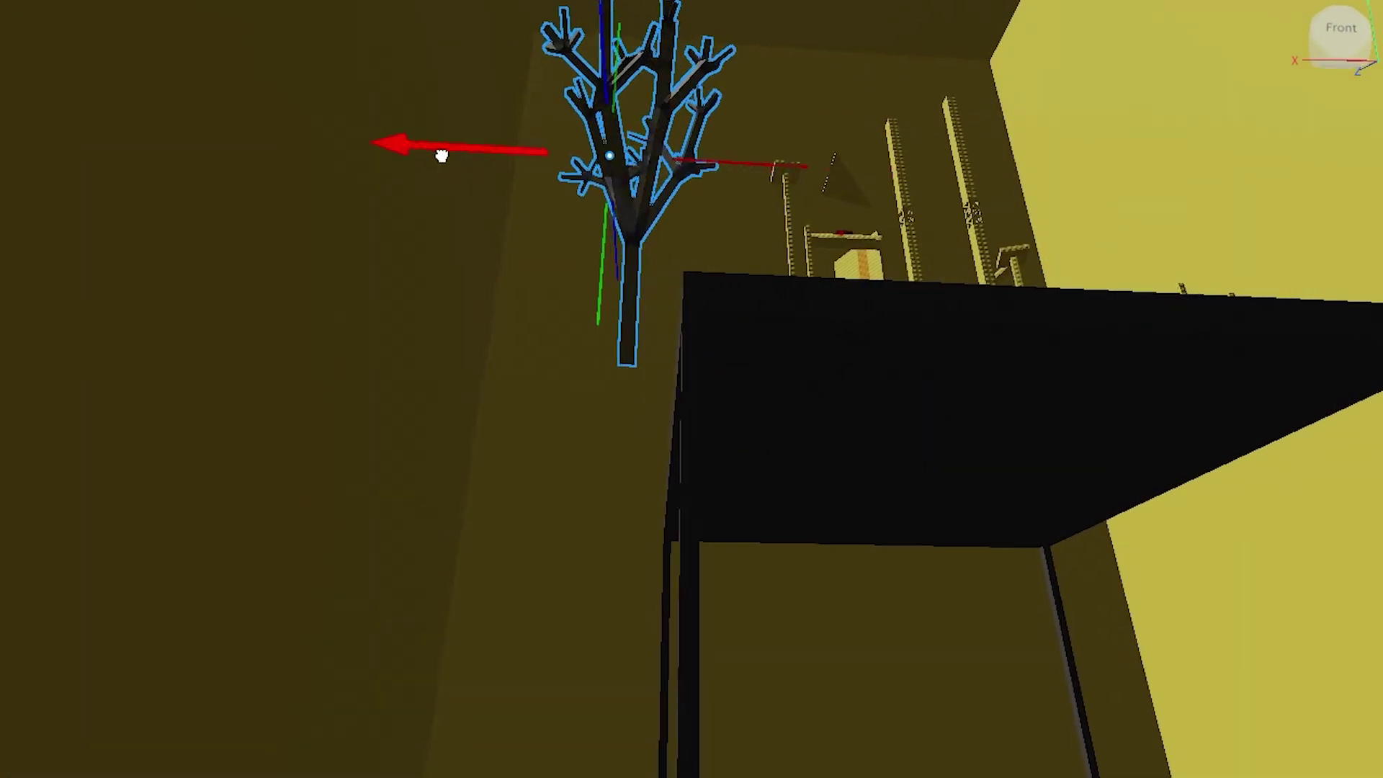
drag(512, 257, 509, 272)
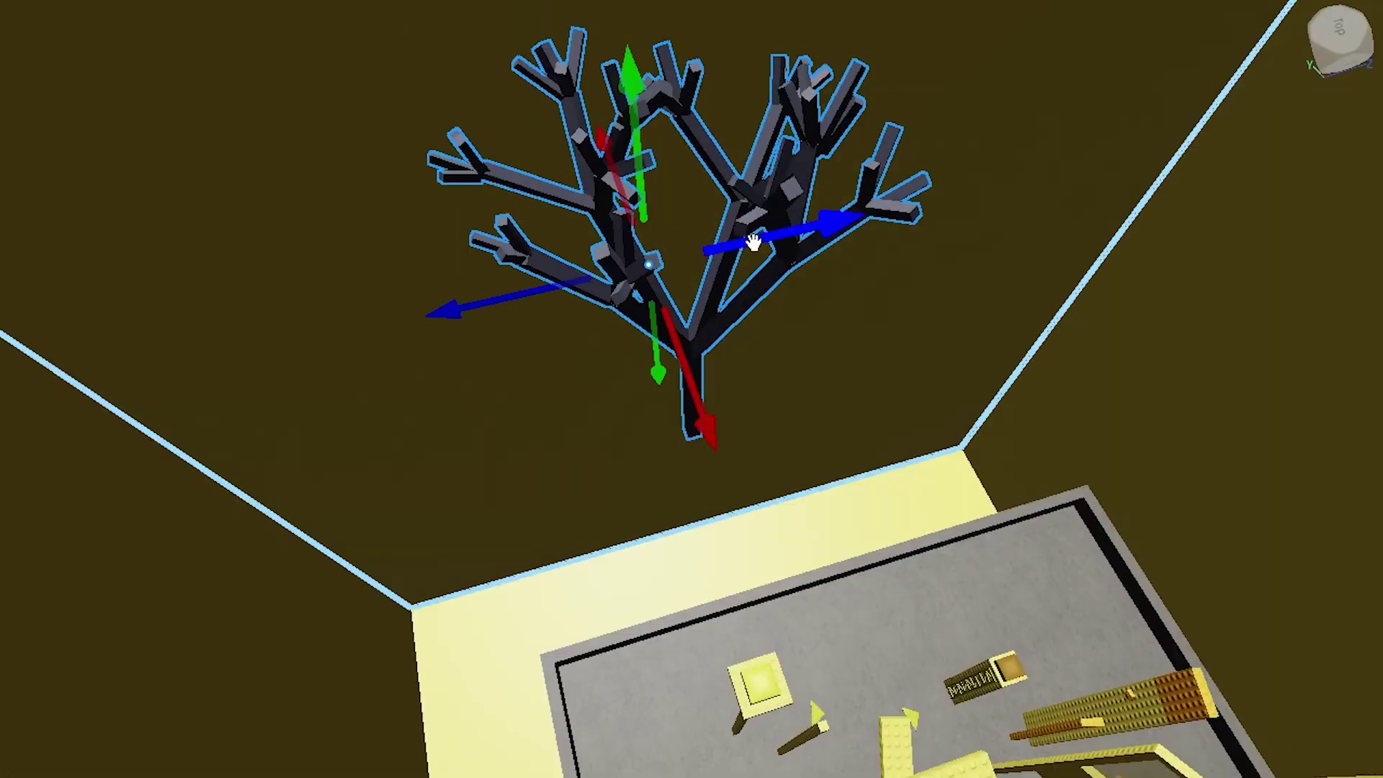
drag(751, 241, 834, 223)
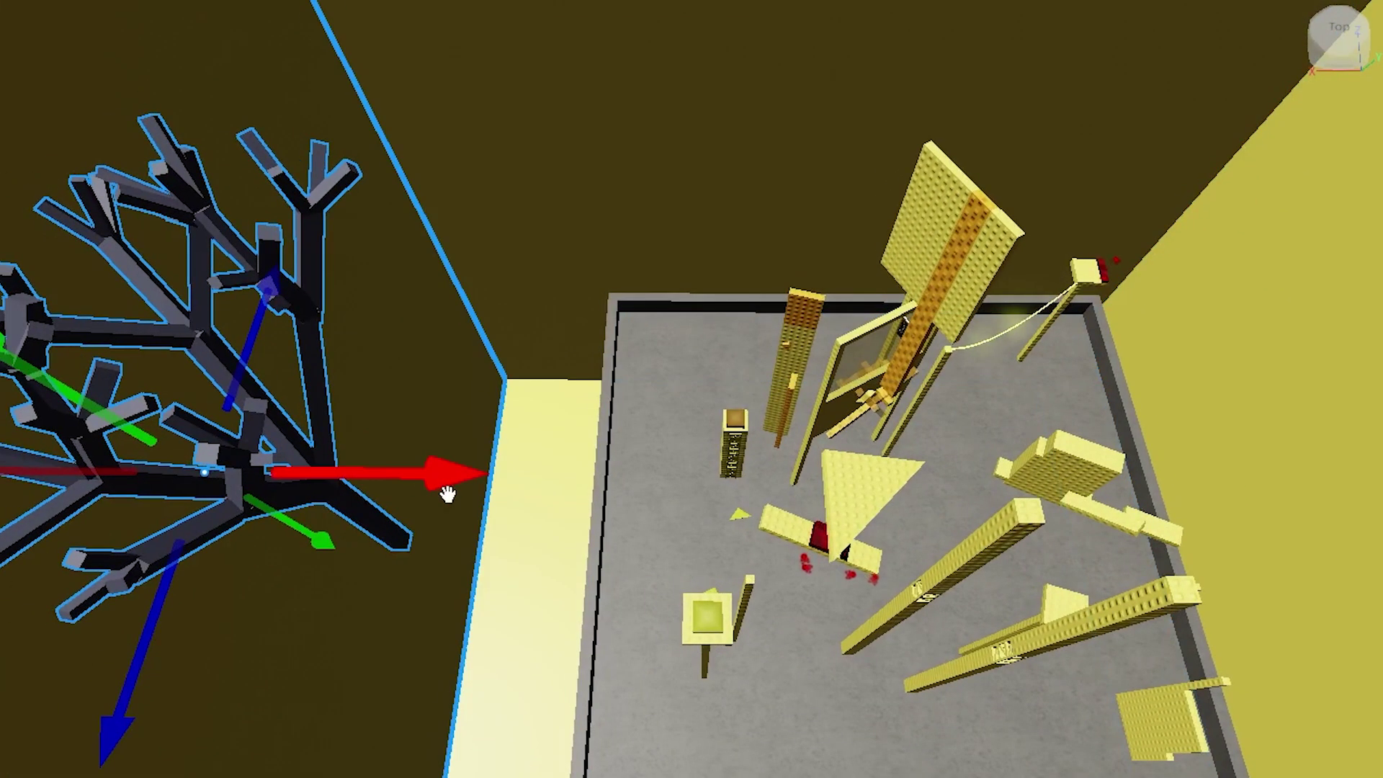
right_drag(447, 493, 791, 528)
Rotate the tree near the zone's corner about its vertical axis above its small studded base.
click(640, 531)
key(w)
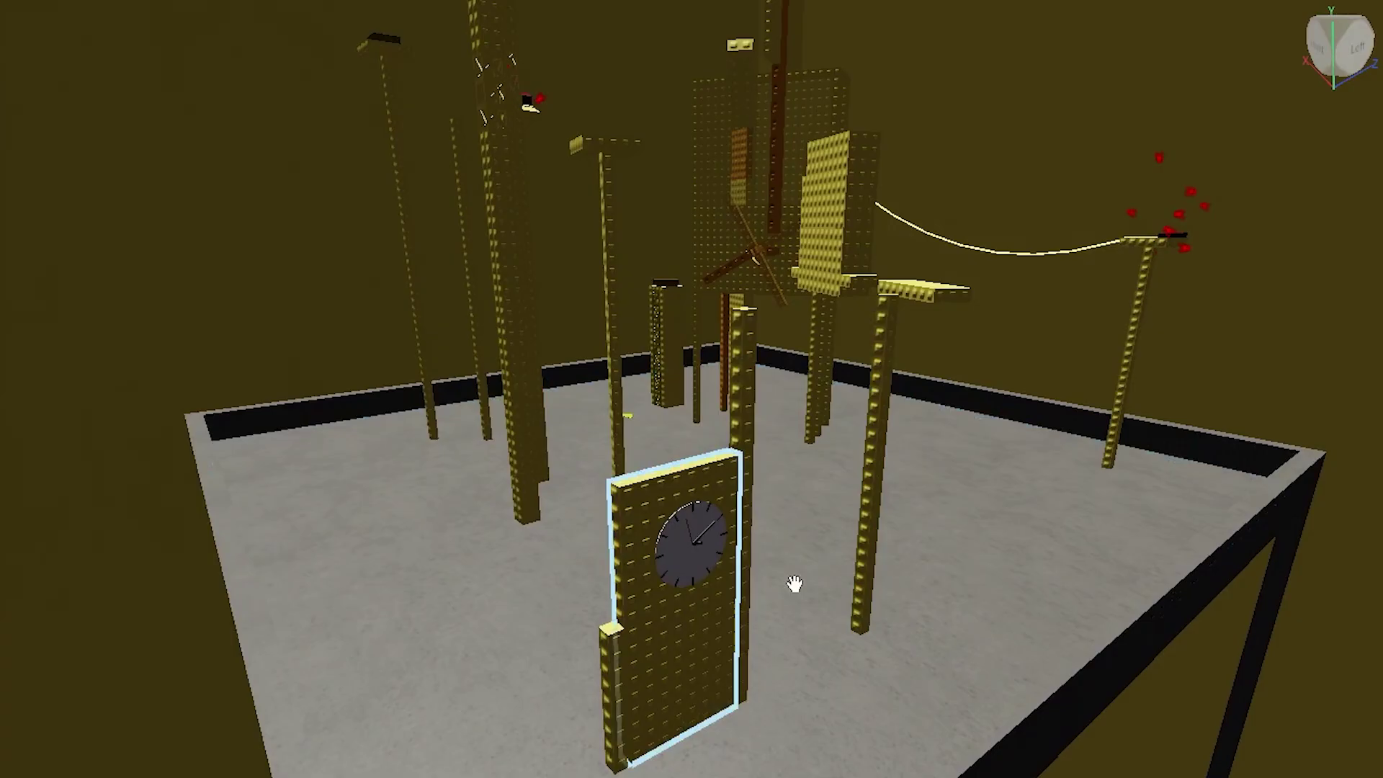
right_drag(795, 583, 979, 552)
click(979, 552)
right_drag(1059, 571, 688, 441)
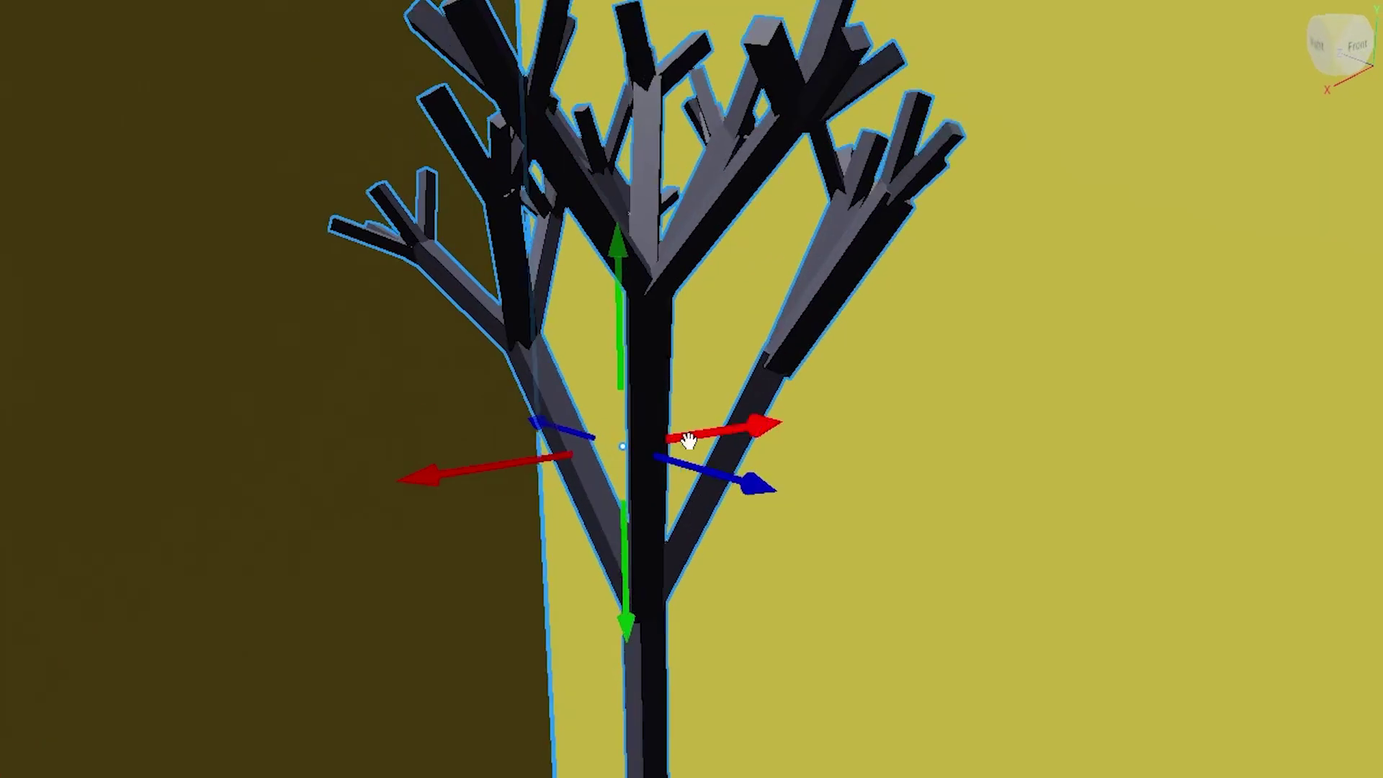
scroll(696, 445, down, 3)
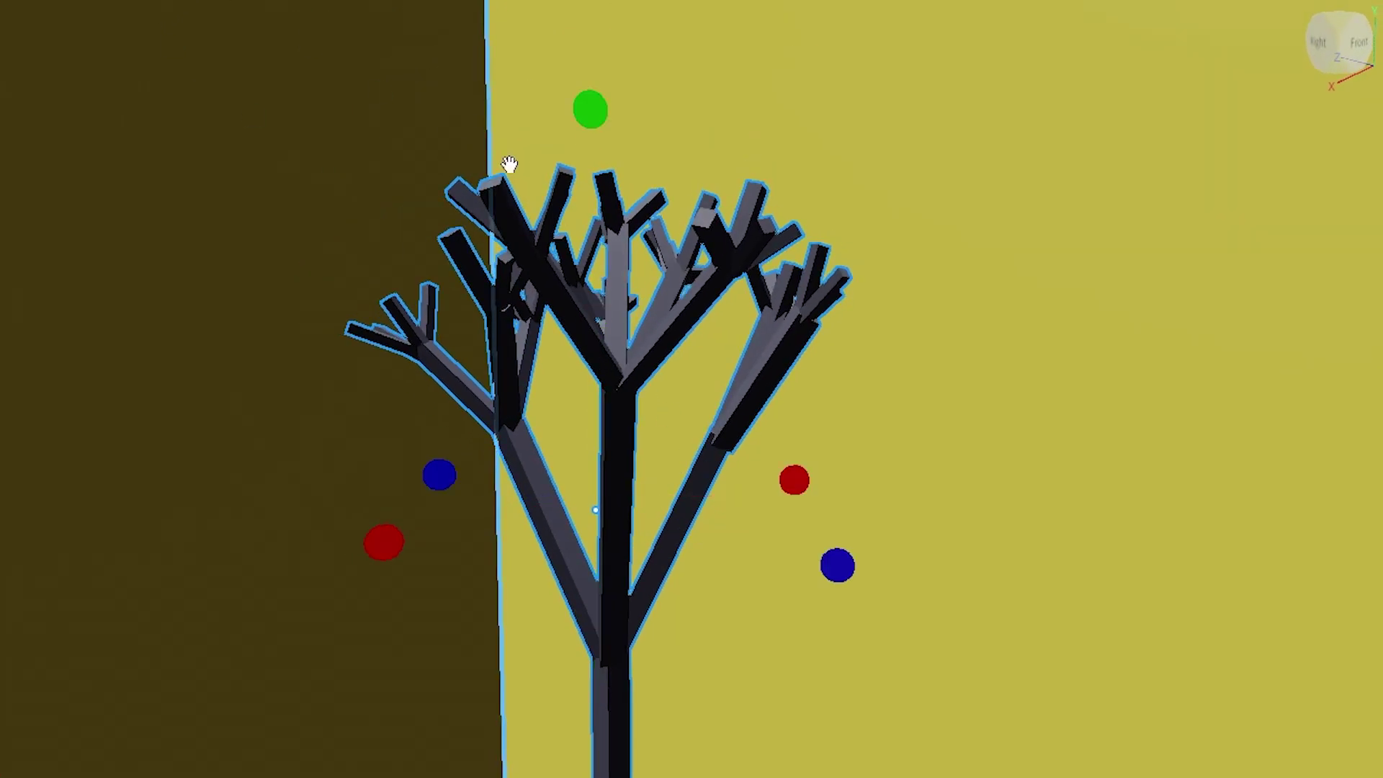
middle_drag(509, 165, 627, 267)
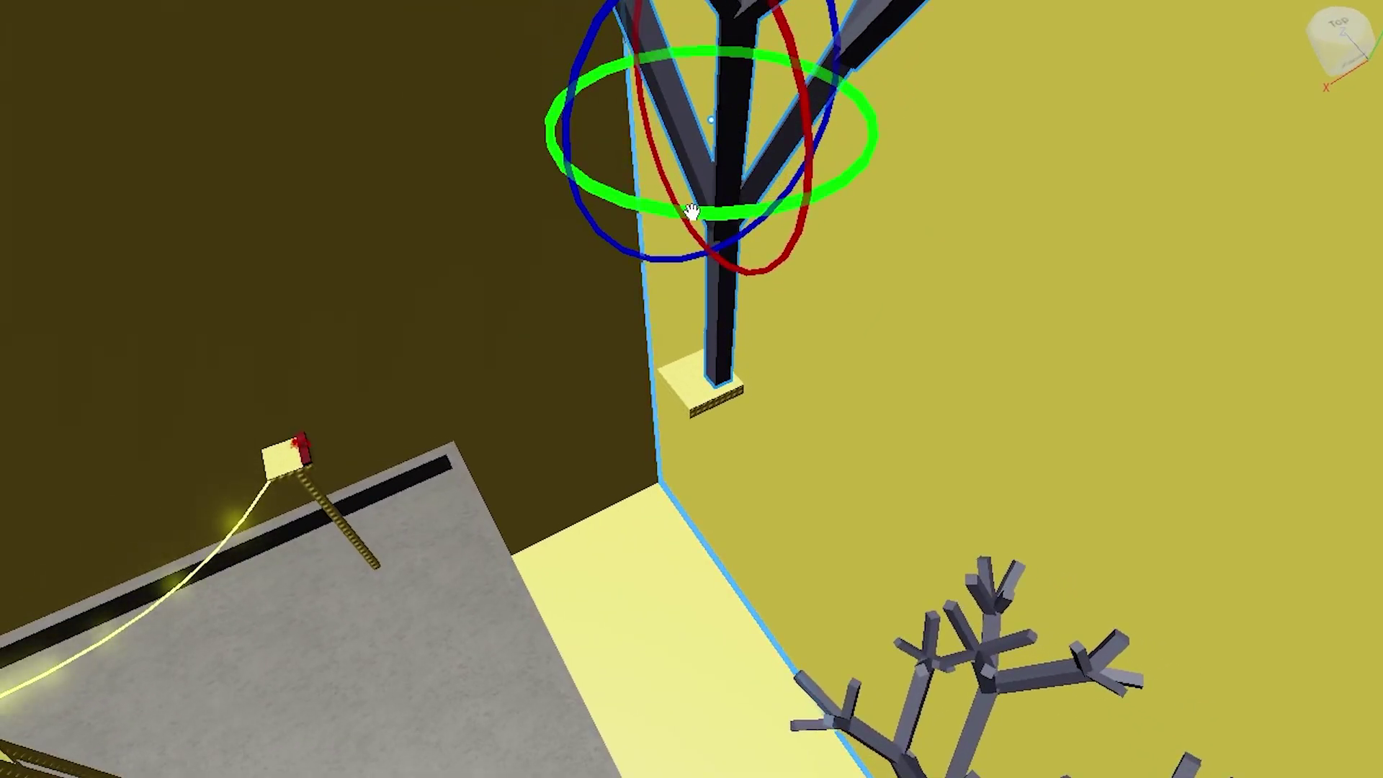
drag(728, 211, 762, 189)
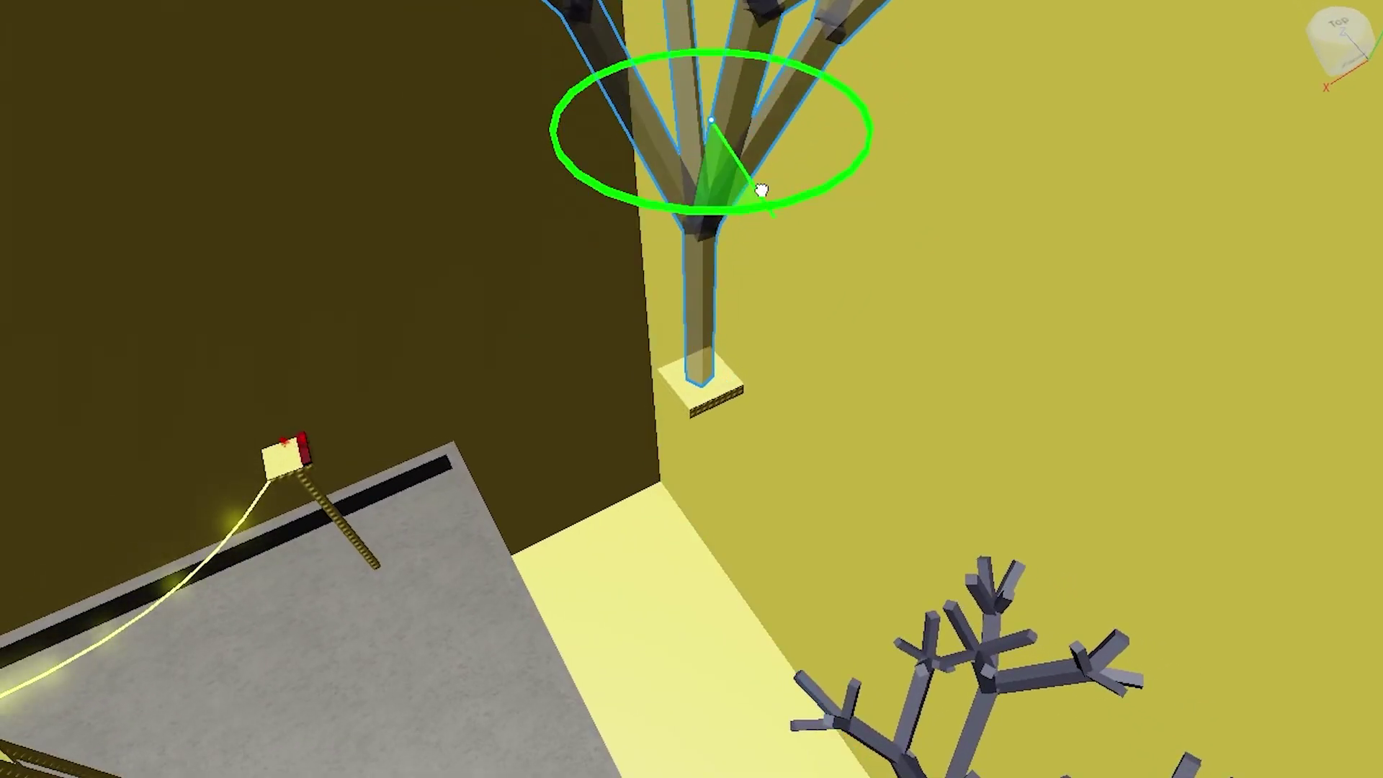
drag(762, 189, 763, 191)
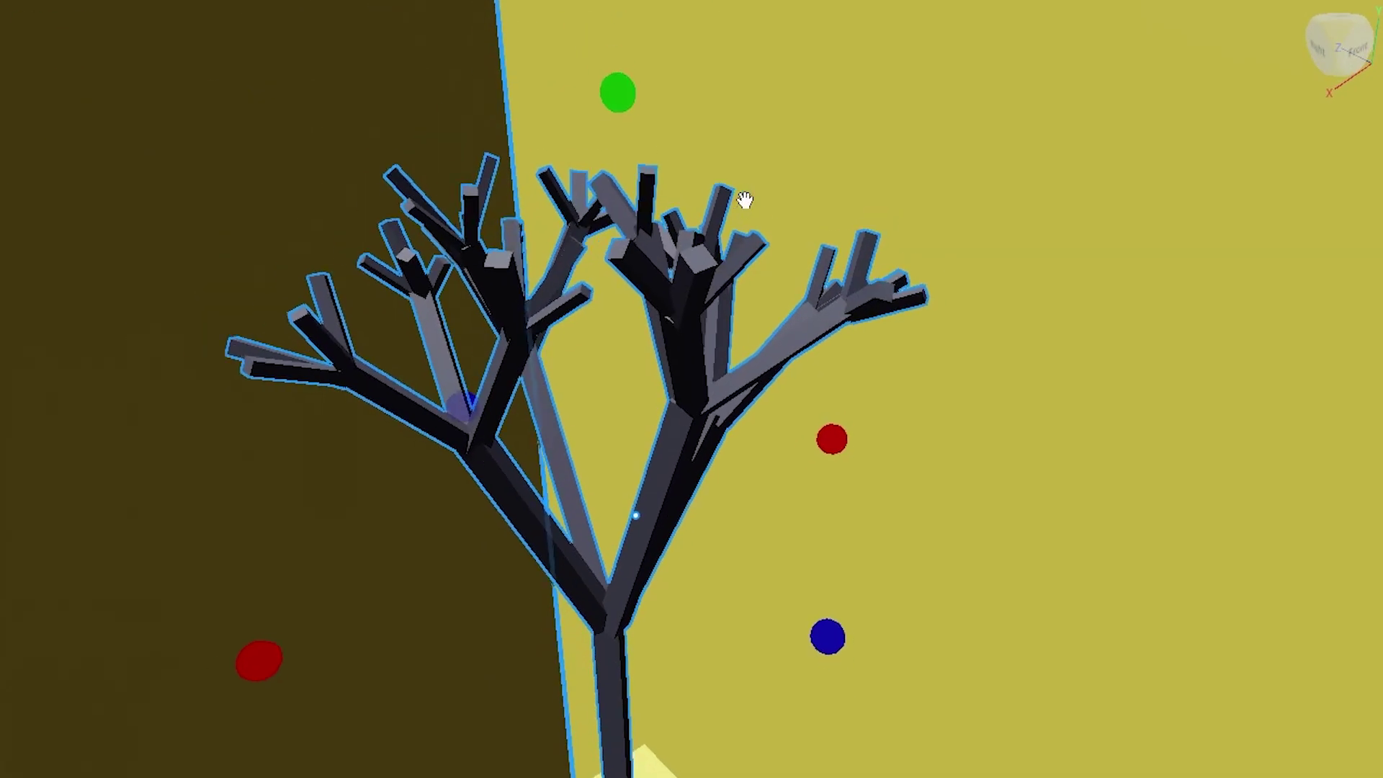
Scale the corner tree down slightly.
scroll(706, 627, down, 5)
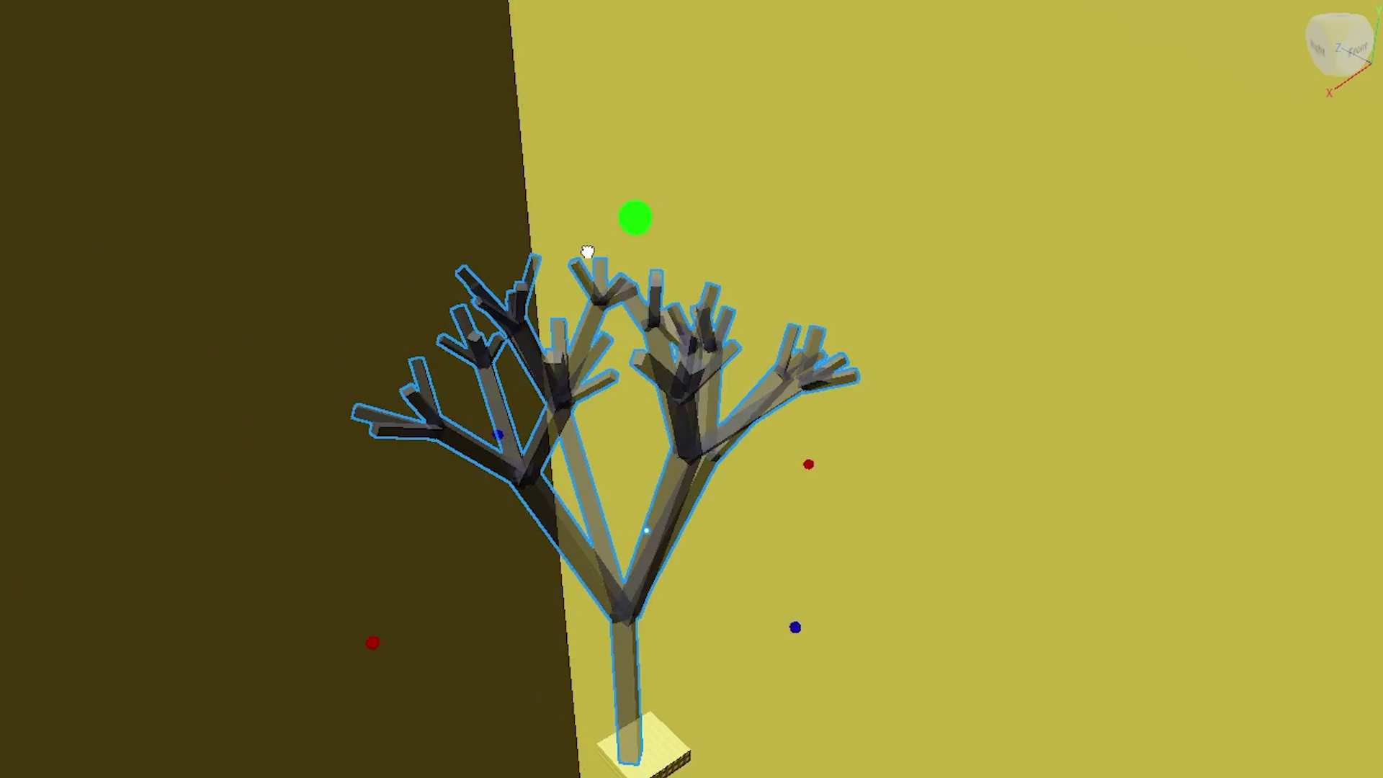
right_drag(473, 86, 676, 312)
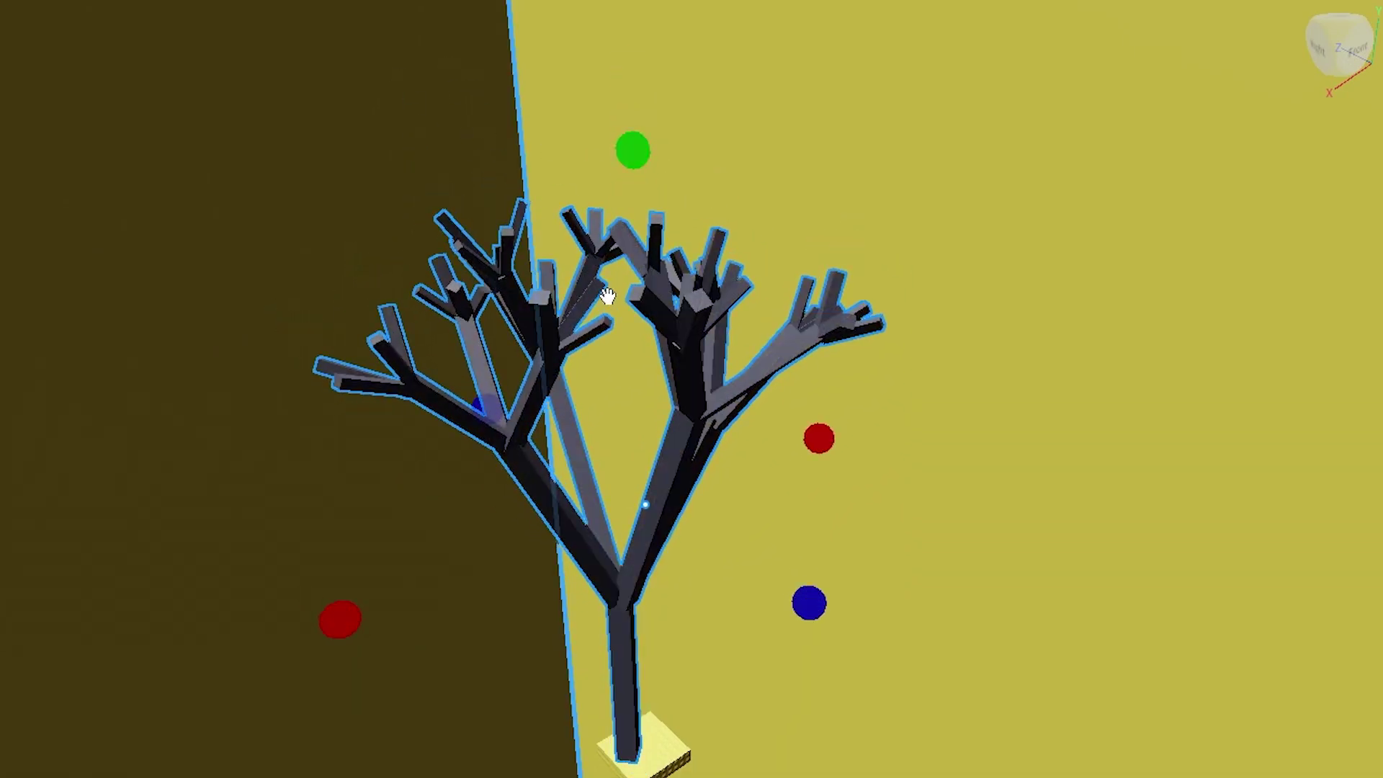
scroll(669, 550, up, 5)
right_drag(670, 551, 677, 511)
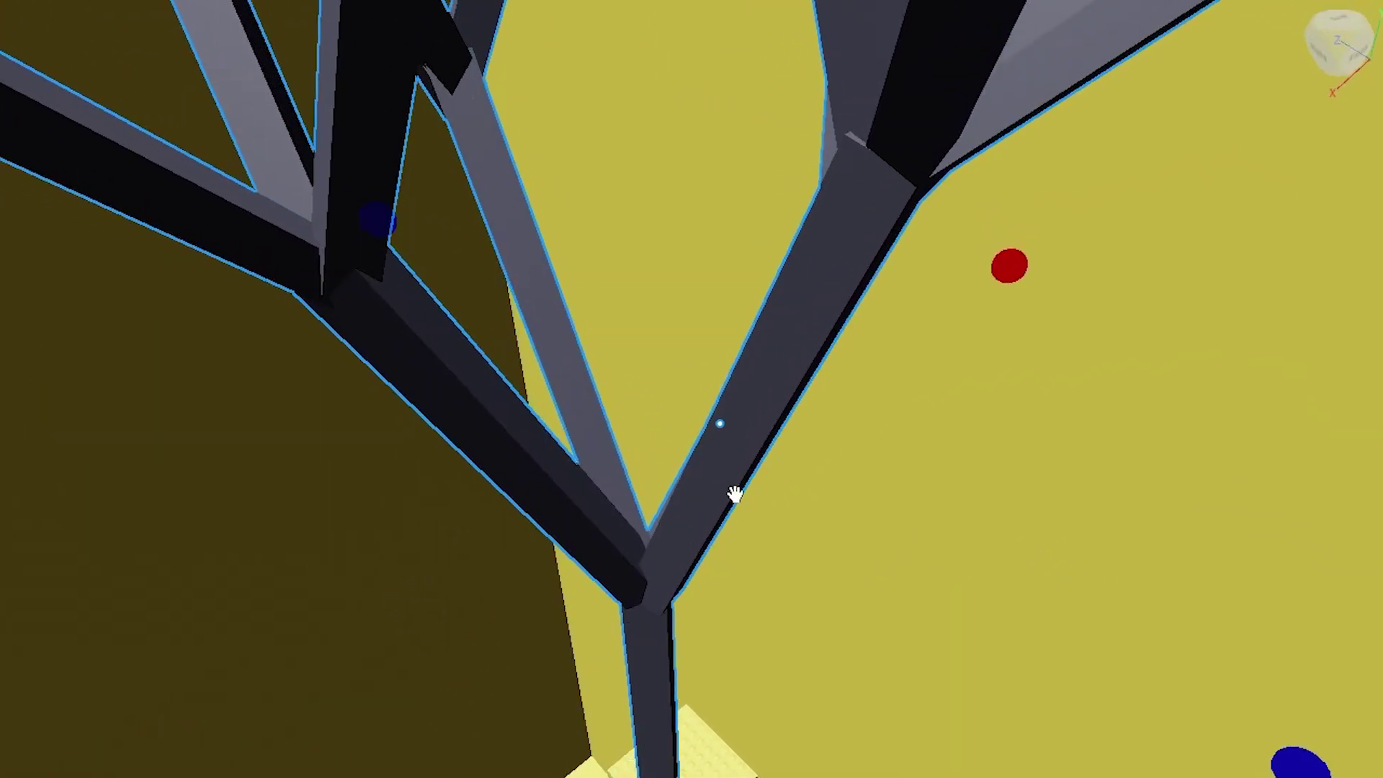
scroll(682, 484, down, 5)
scroll(748, 450, up, 4)
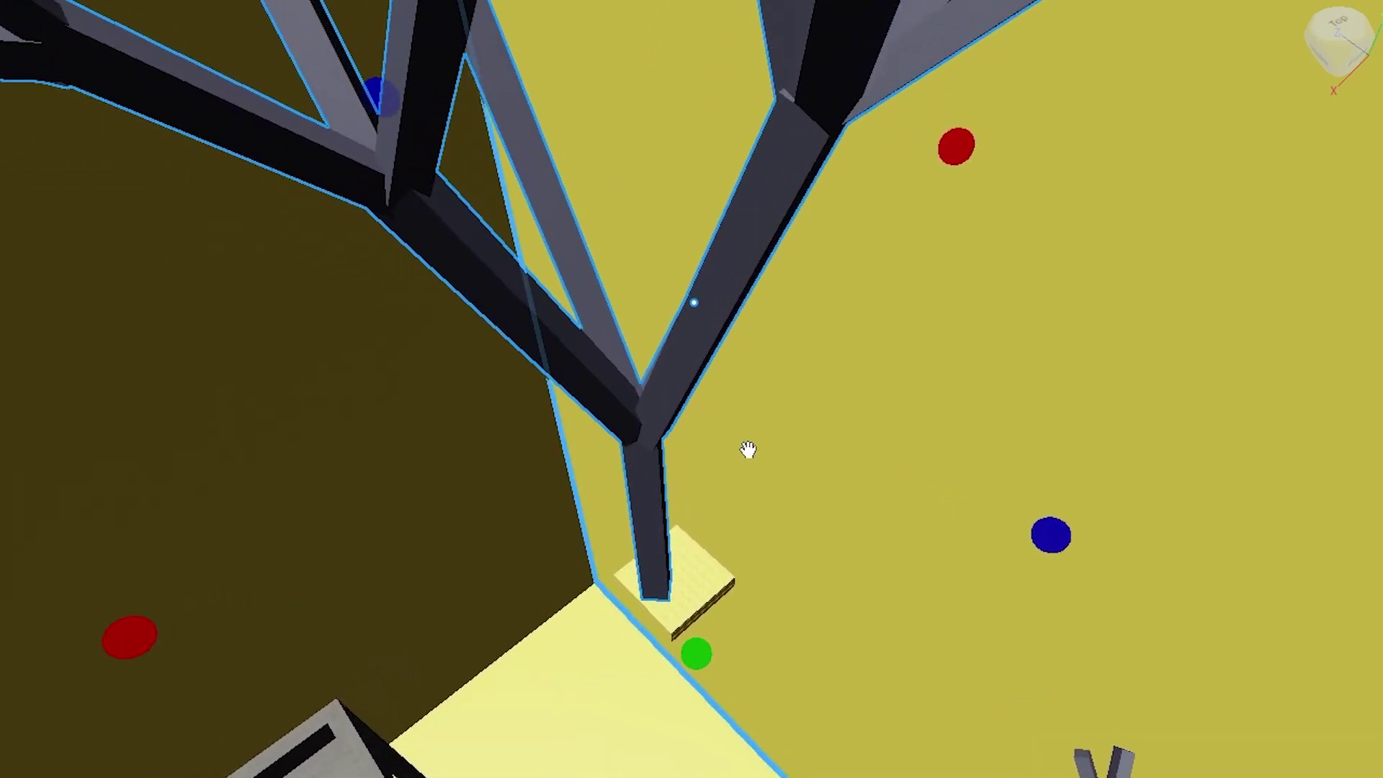
Examine from close up how the trunk's lower end sits over the small studded base.
key(ctrl+4)
right_drag(720, 420, 729, 464)
drag(729, 463, 886, 343)
scroll(890, 333, up, 3)
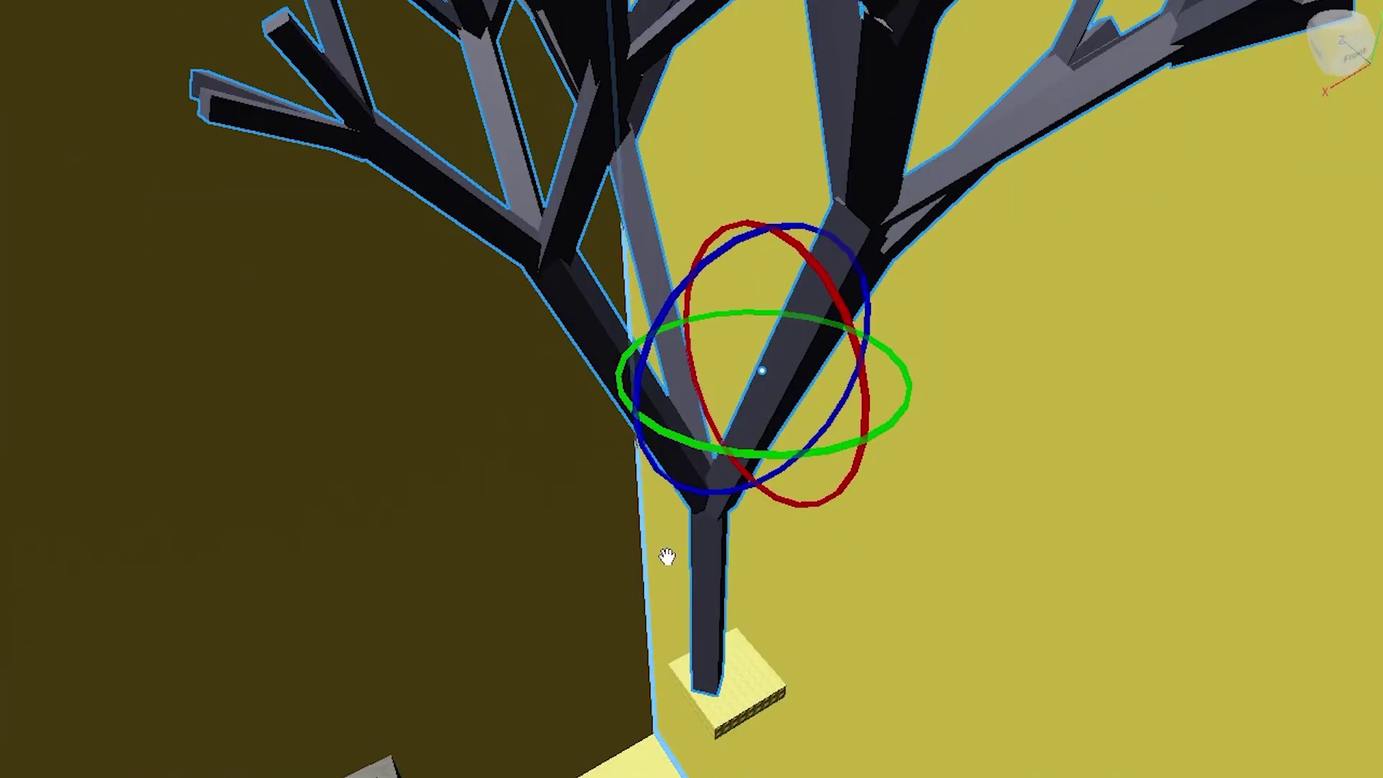
right_drag(666, 556, 741, 549)
scroll(741, 550, up, 5)
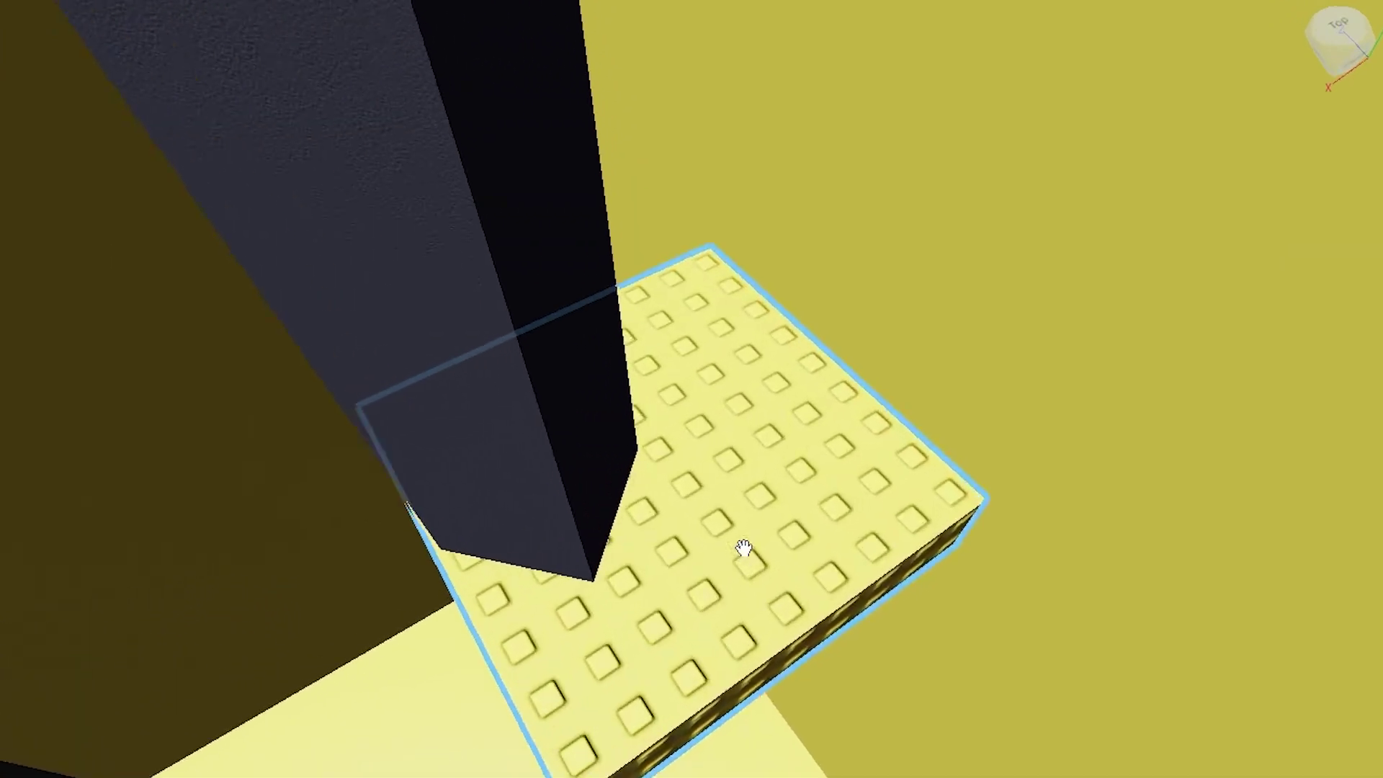
scroll(743, 547, down, 4)
right_drag(750, 410, 701, 475)
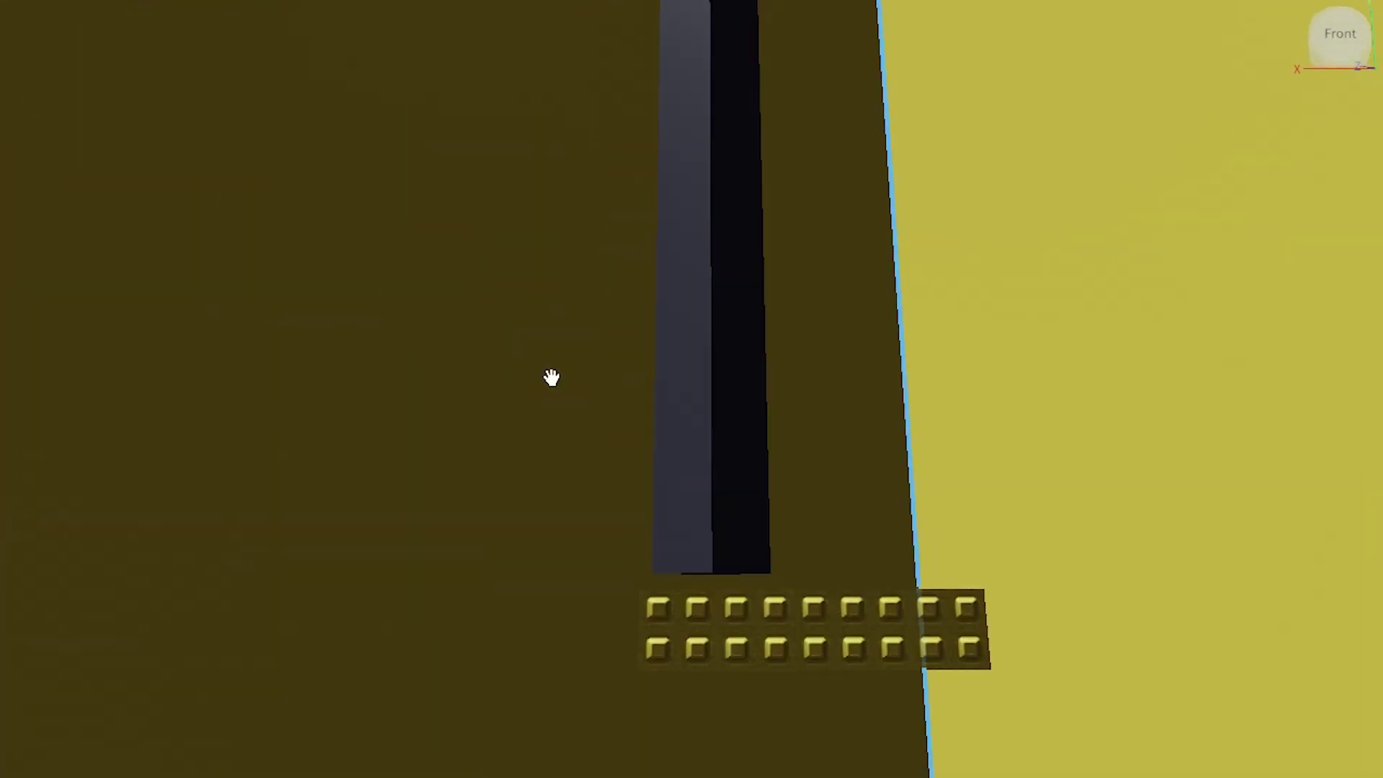
Copy the trunk's position to the studded base, setting it to 1017.094, 204.771, 900.575.
scroll(677, 404, down, 2)
scroll(692, 397, down, 2)
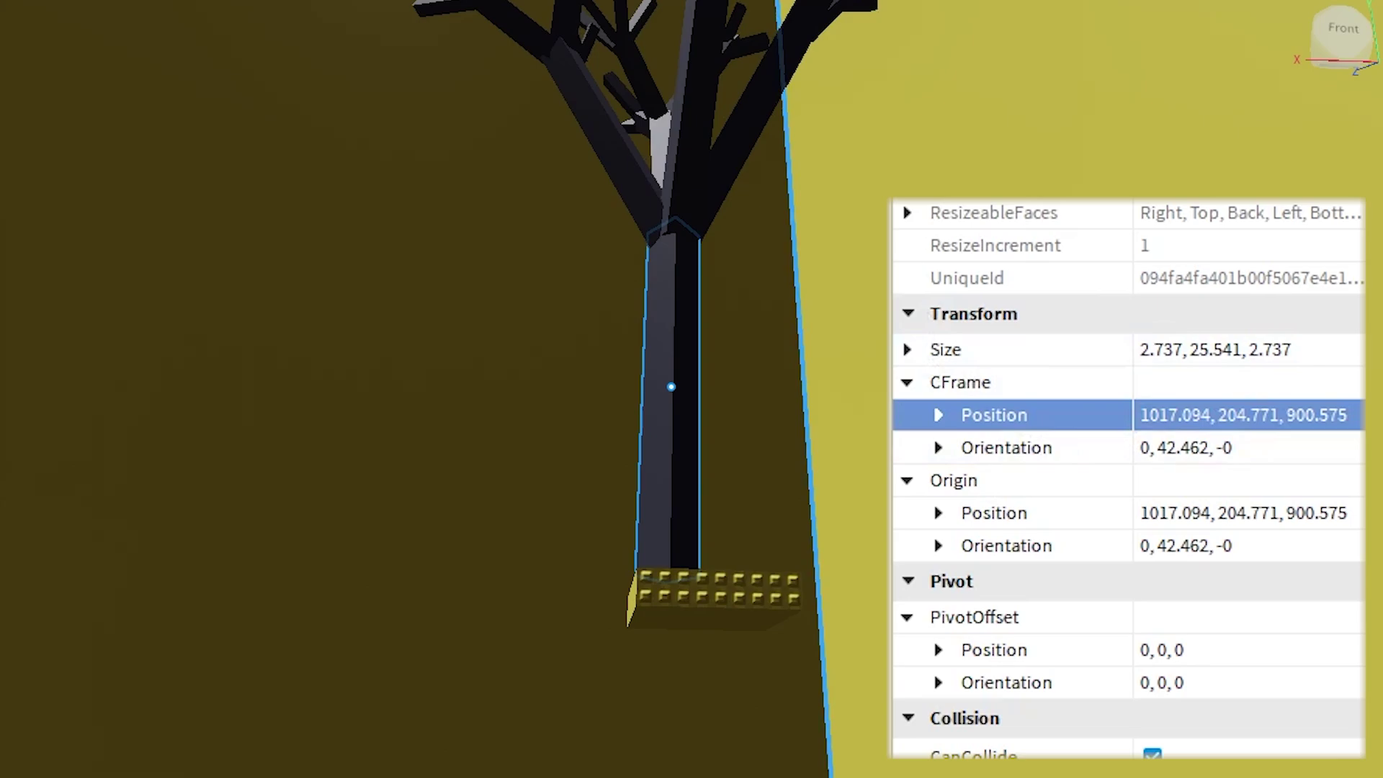
scroll(796, 648, up, 4)
click(796, 612)
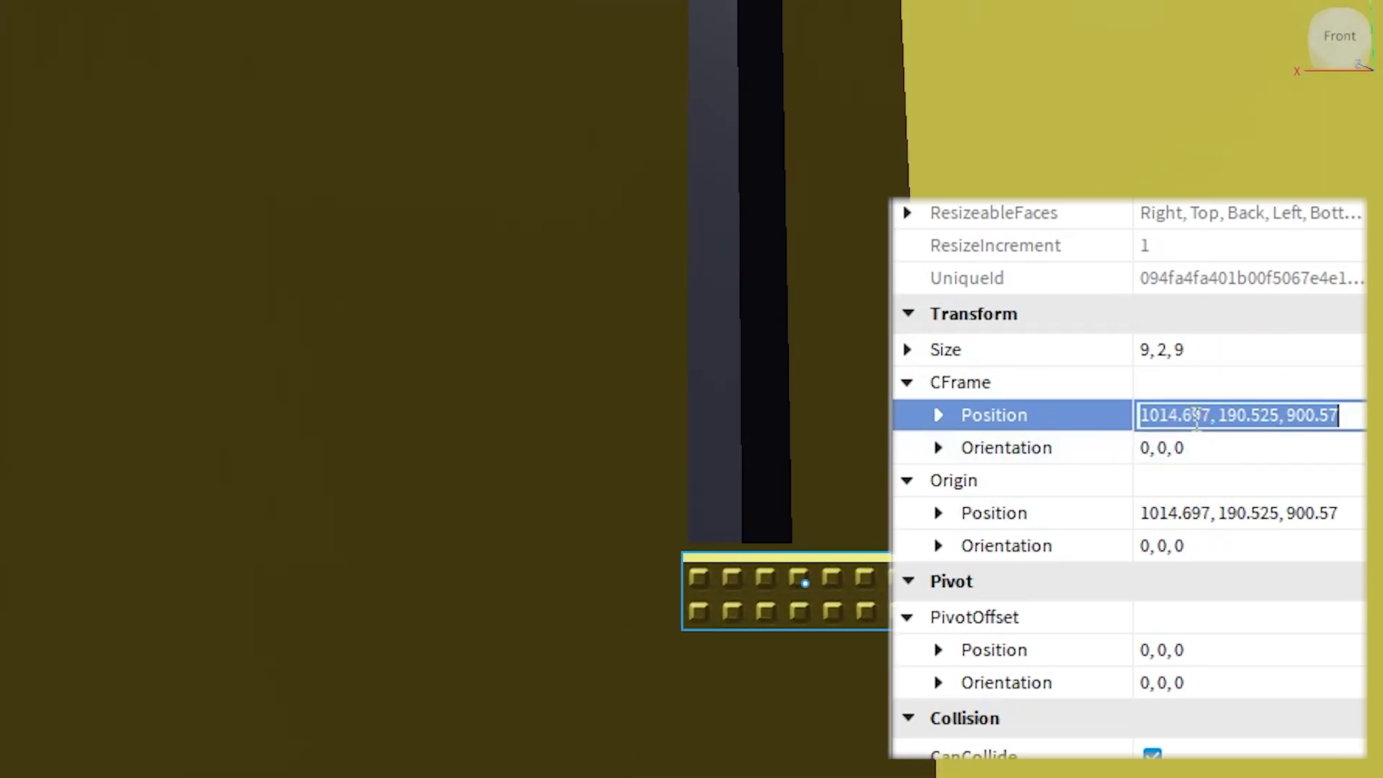
text(1017.094, 204.771, 900.575)
key(Return)
Lower the centred studded base along the trunk until it sits at the trunk's bottom end.
scroll(862, 516, up, 2)
scroll(765, 485, down, 2)
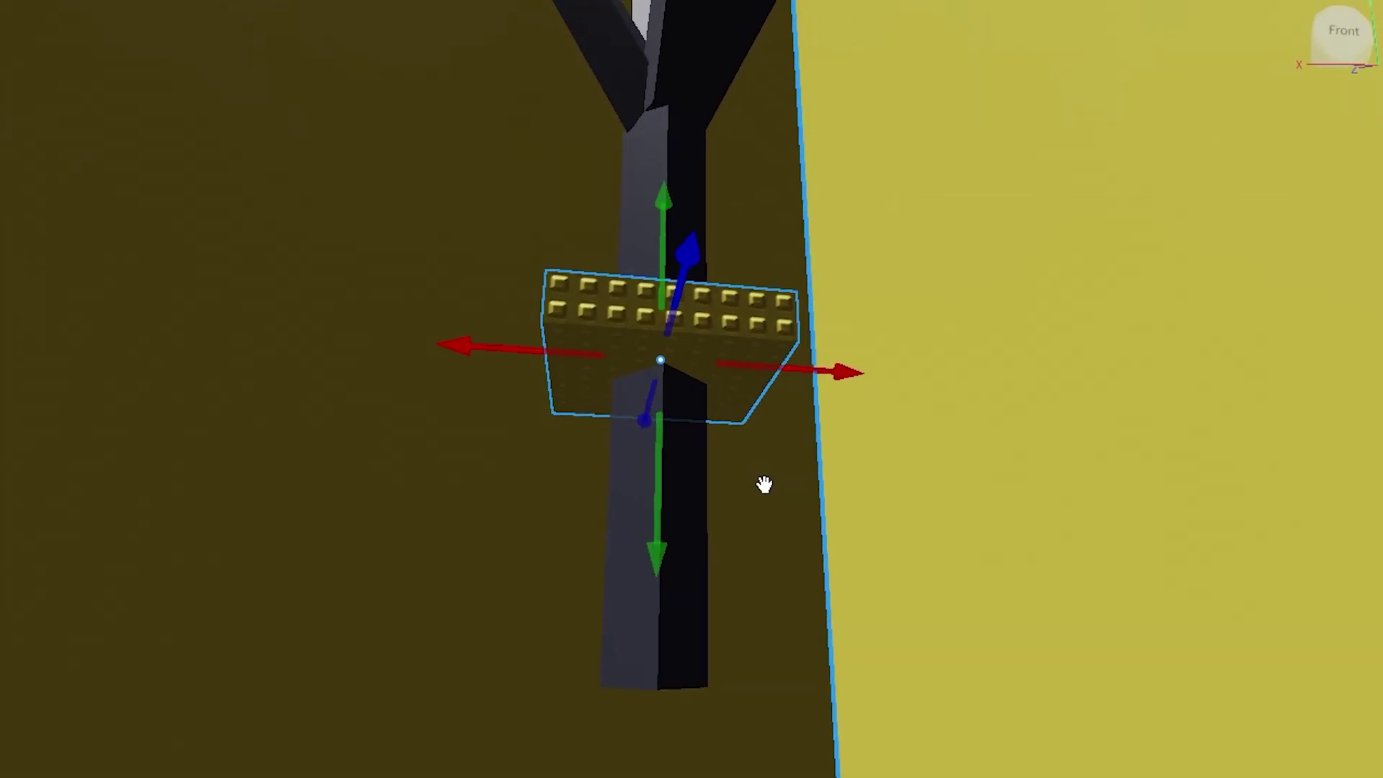
drag(662, 238, 636, 651)
scroll(637, 651, up, 3)
mouse_move(571, 618)
right_down()
mouse_move(598, 642)
mouse_move(795, 544)
mouse_move(590, 630)
right_up()
scroll(624, 744, down, 5)
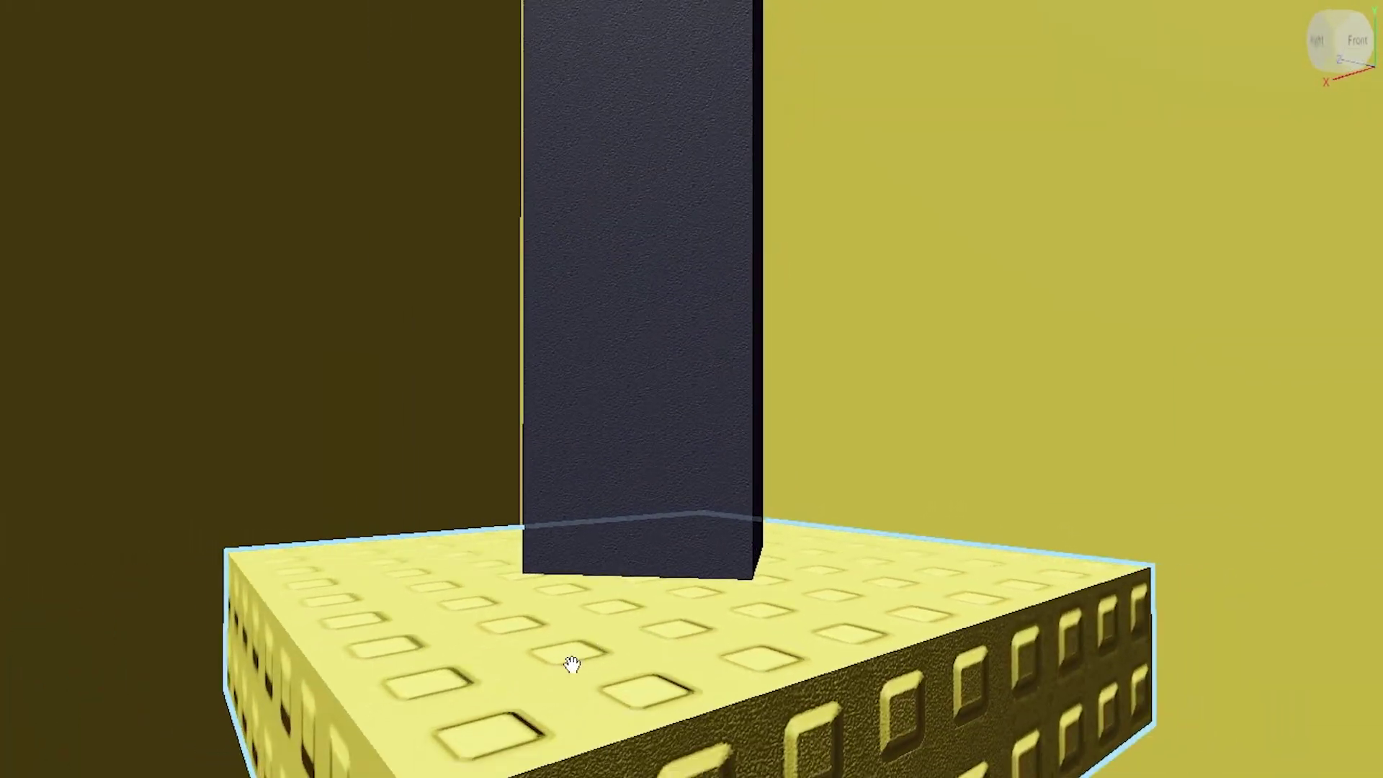
Try a small downward adjustment at the joint between trunk and studded base, and undo it.
scroll(571, 661, up, 8)
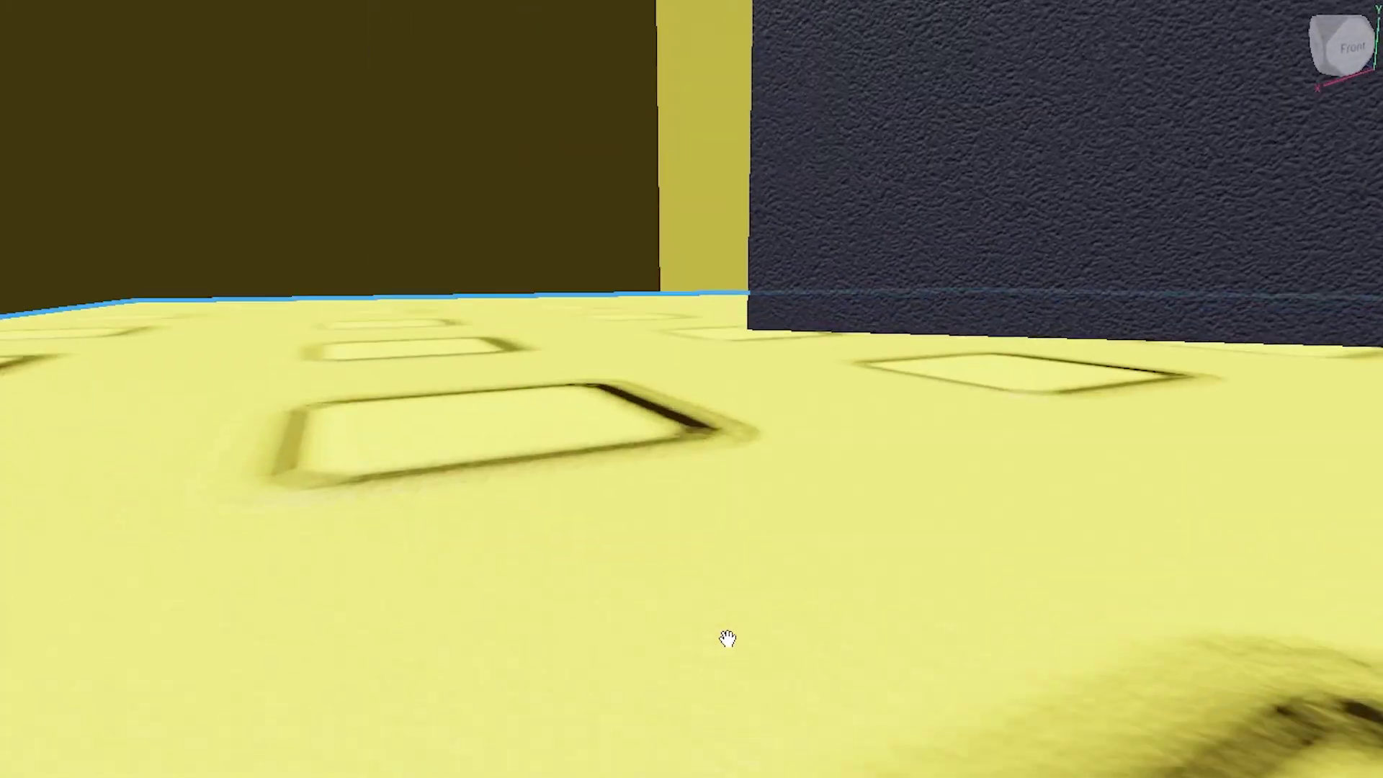
alt+drag(727, 639, 699, 528)
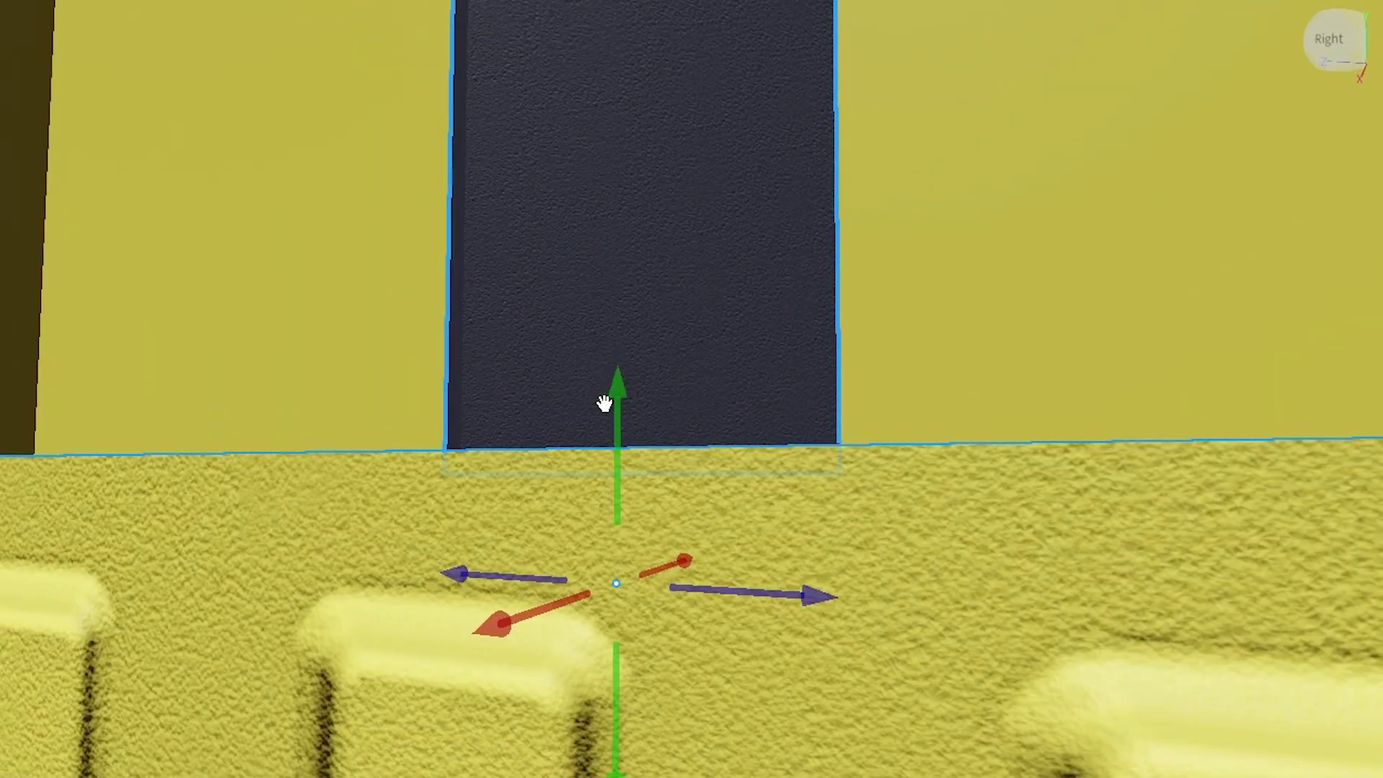
drag(617, 406, 625, 442)
key(ctrl+z)
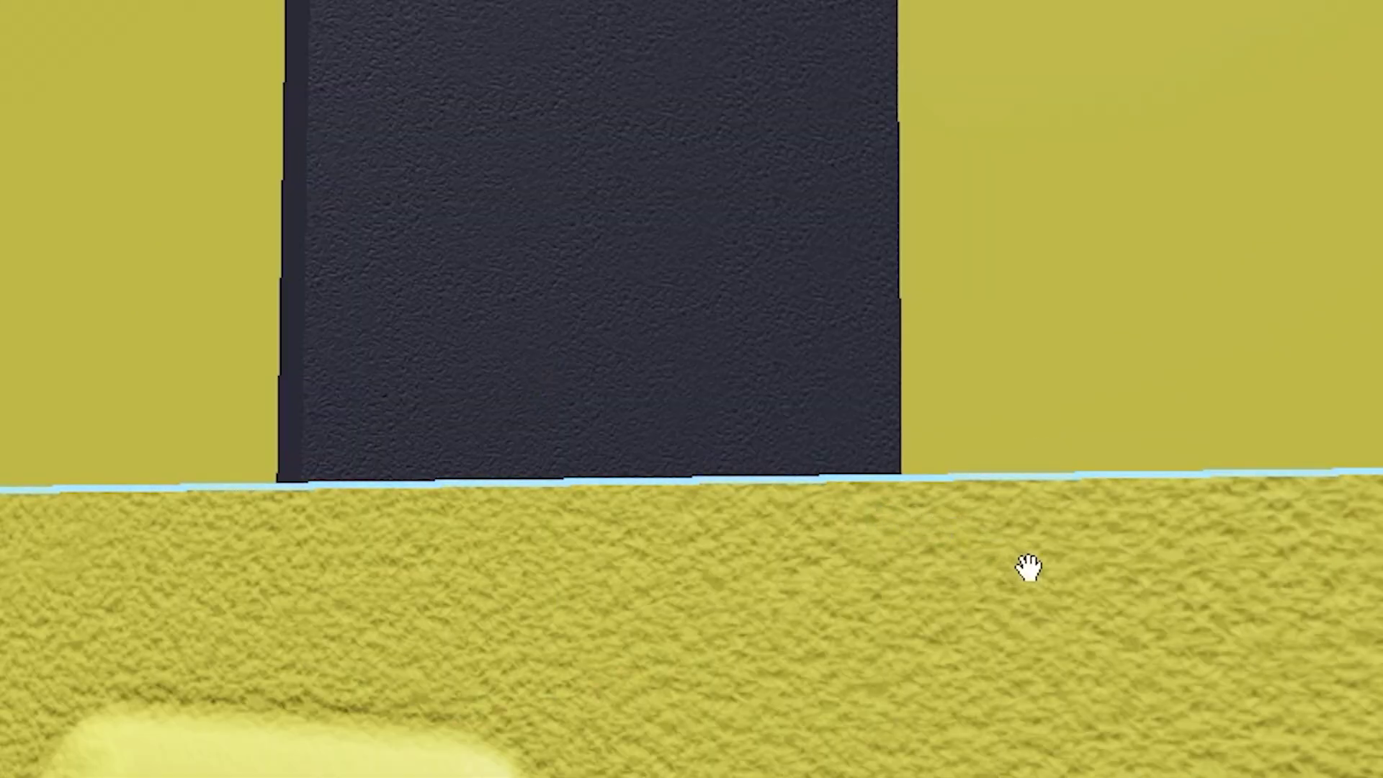
Rotate the tree together with its studded base about the vertical axis in the zone's corner.
right_drag(1029, 567, 1034, 567)
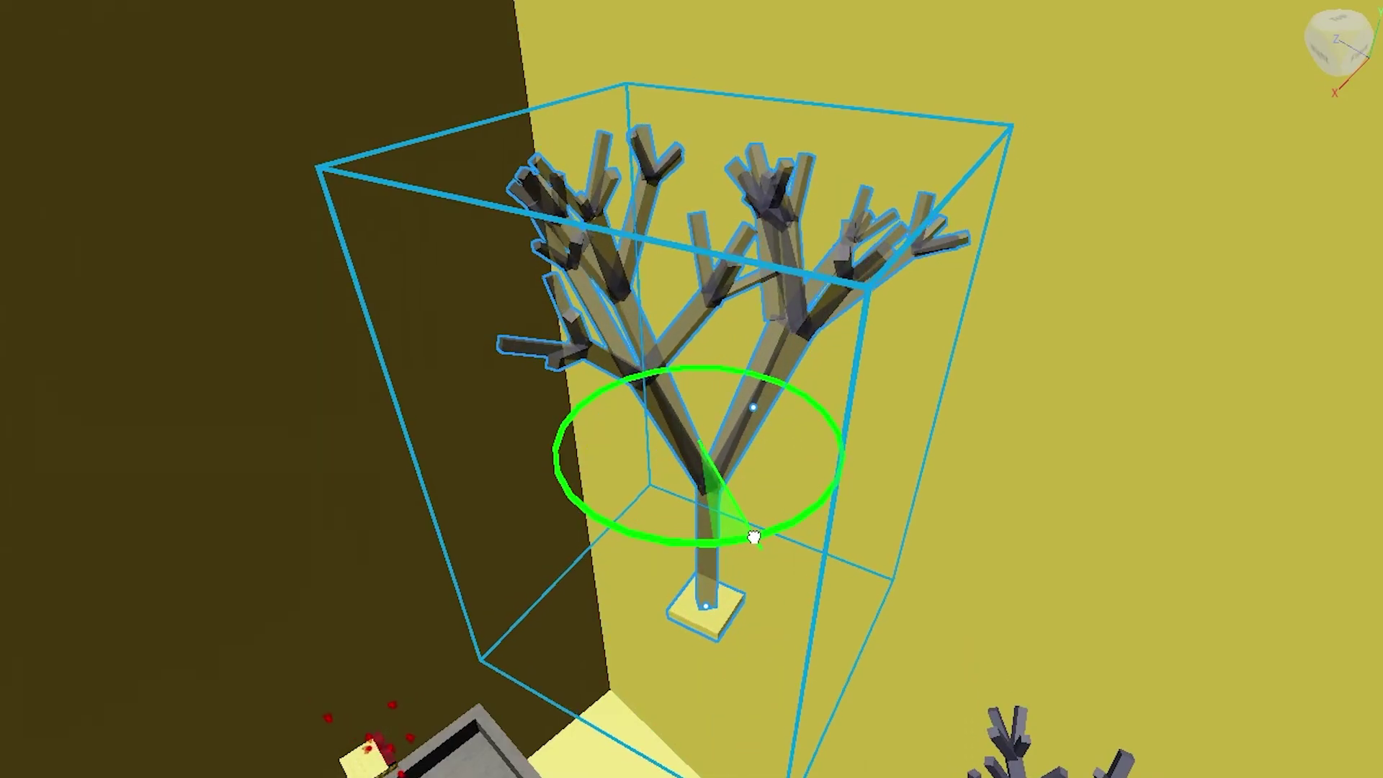
scroll(845, 627, up, 4)
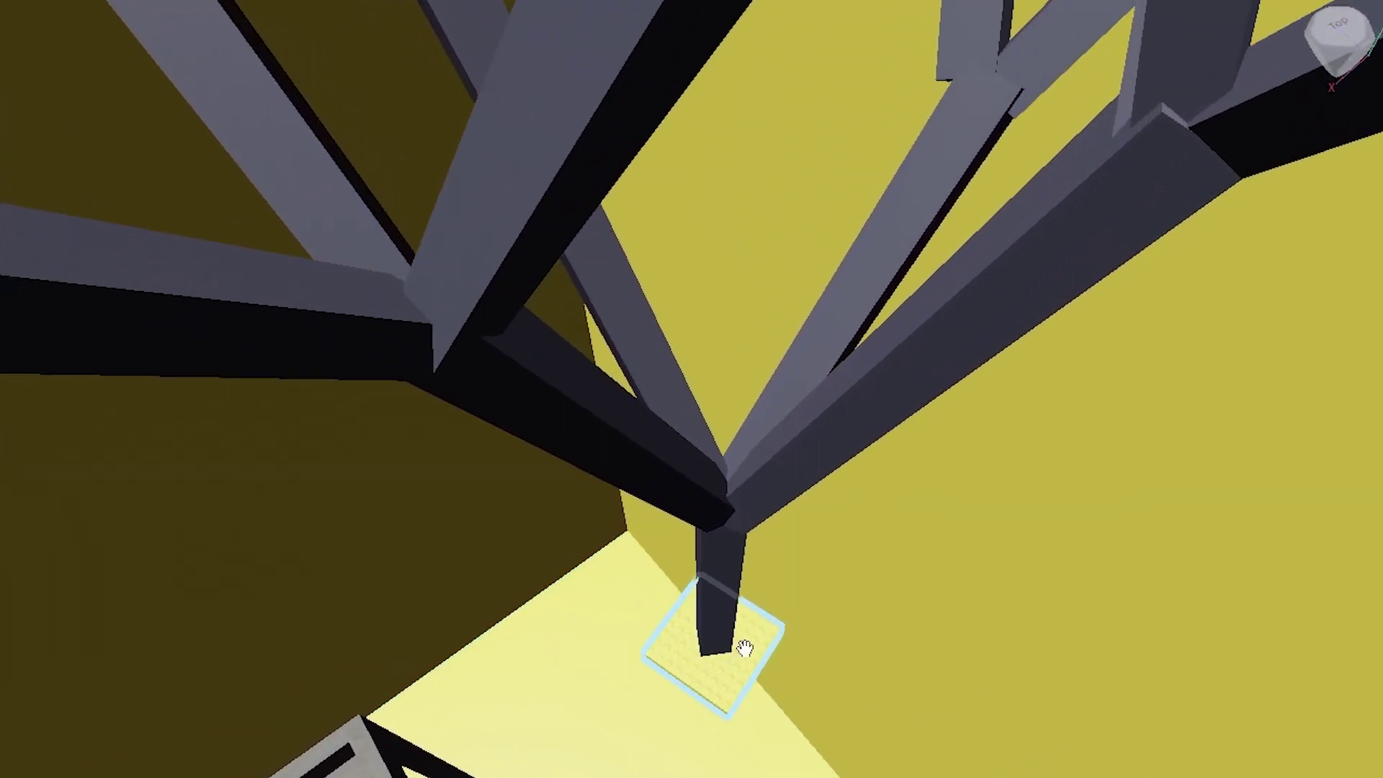
scroll(744, 649, down, 4)
right_drag(745, 649, 702, 572)
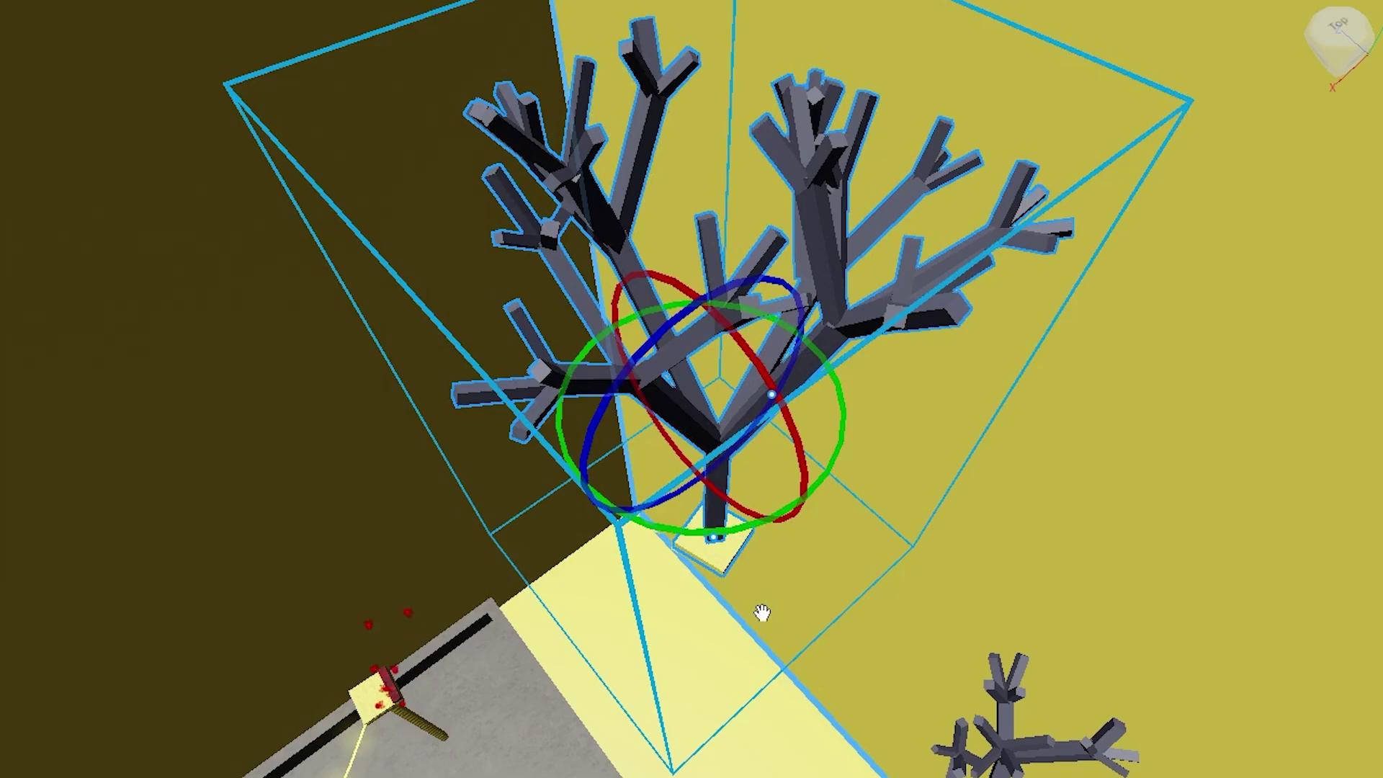
Deselect the finished tree and playtest the yellow zone's floor, running and jumping below the tree to check how it looks.
mouse_move(722, 530)
mouse_down()
mouse_move(565, 504)
mouse_move(457, 525)
mouse_move(543, 482)
mouse_move(712, 530)
mouse_up()
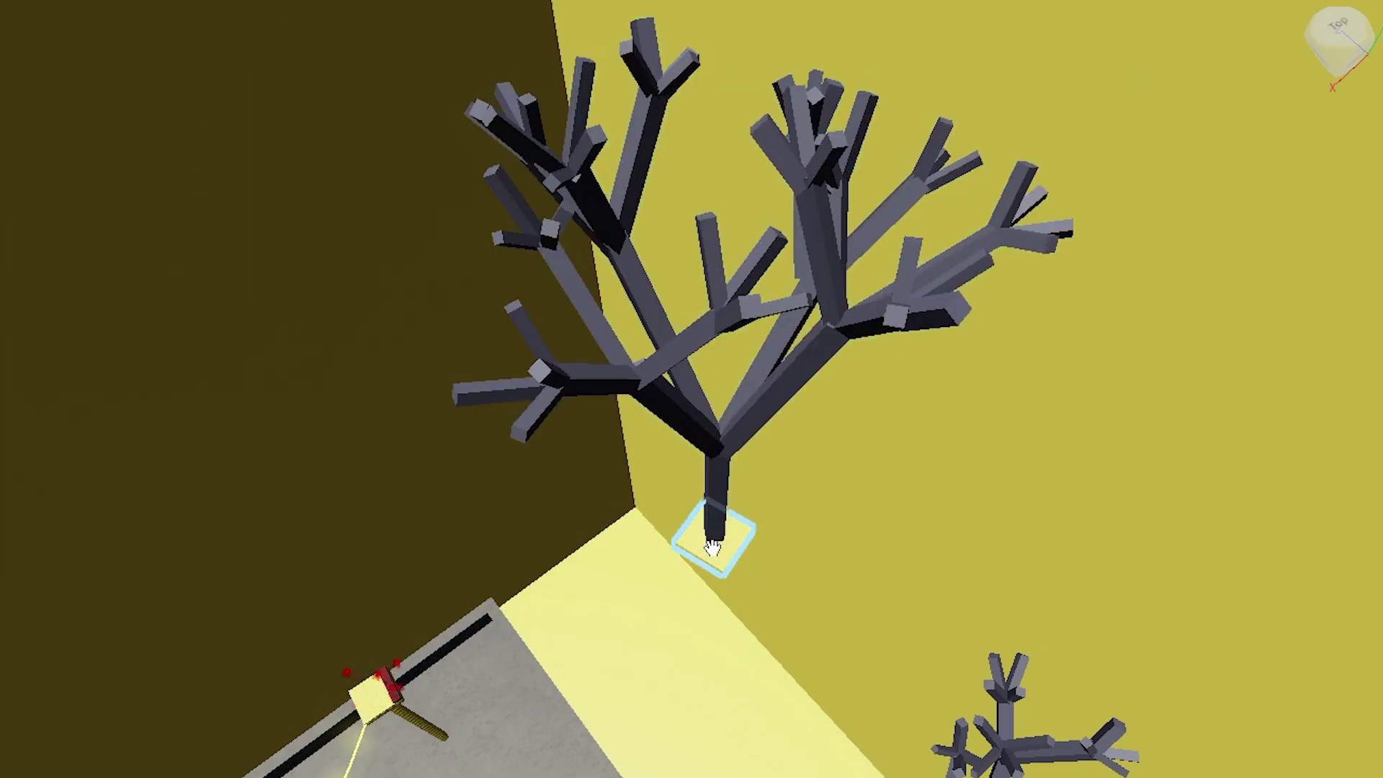
right_drag(690, 555, 690, 555)
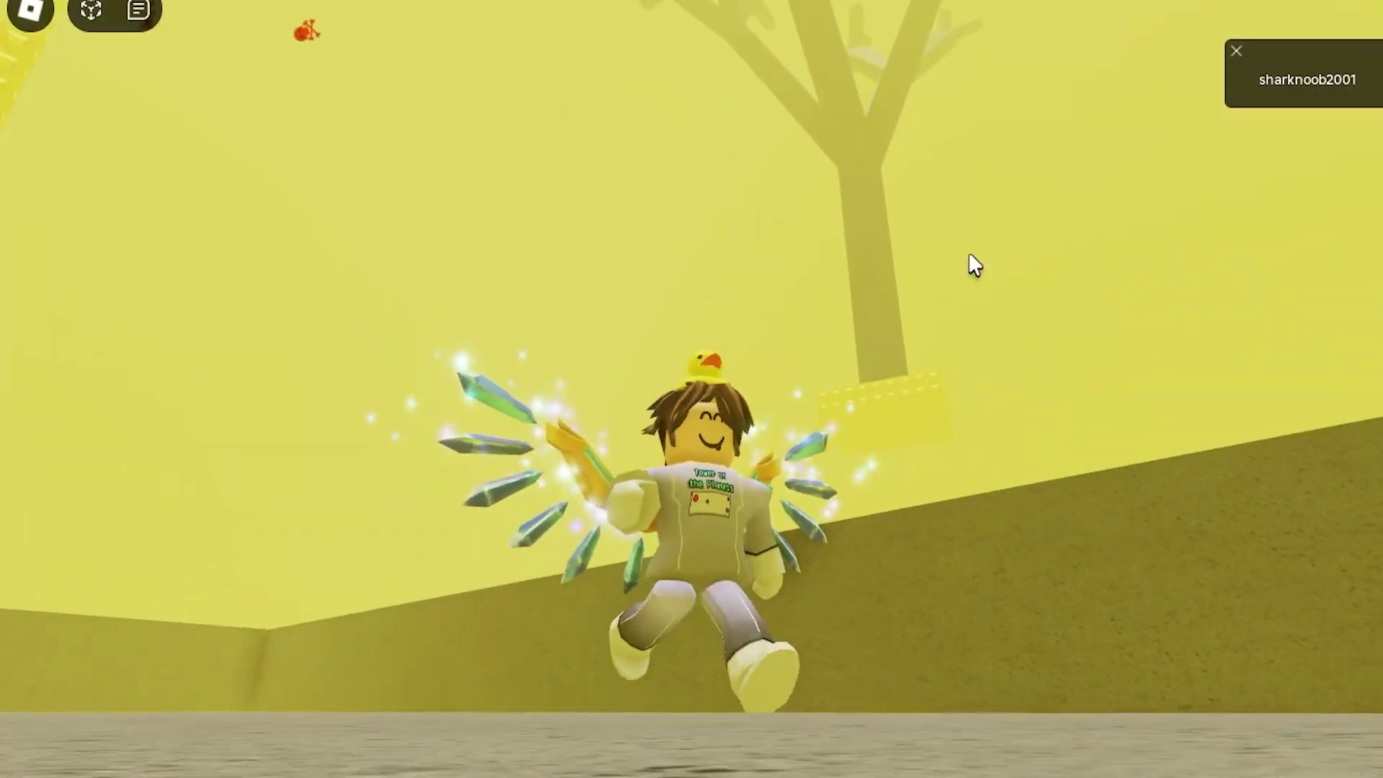
key(d)
key(w)
key(space)
right_drag(1037, 265, 910, 231)
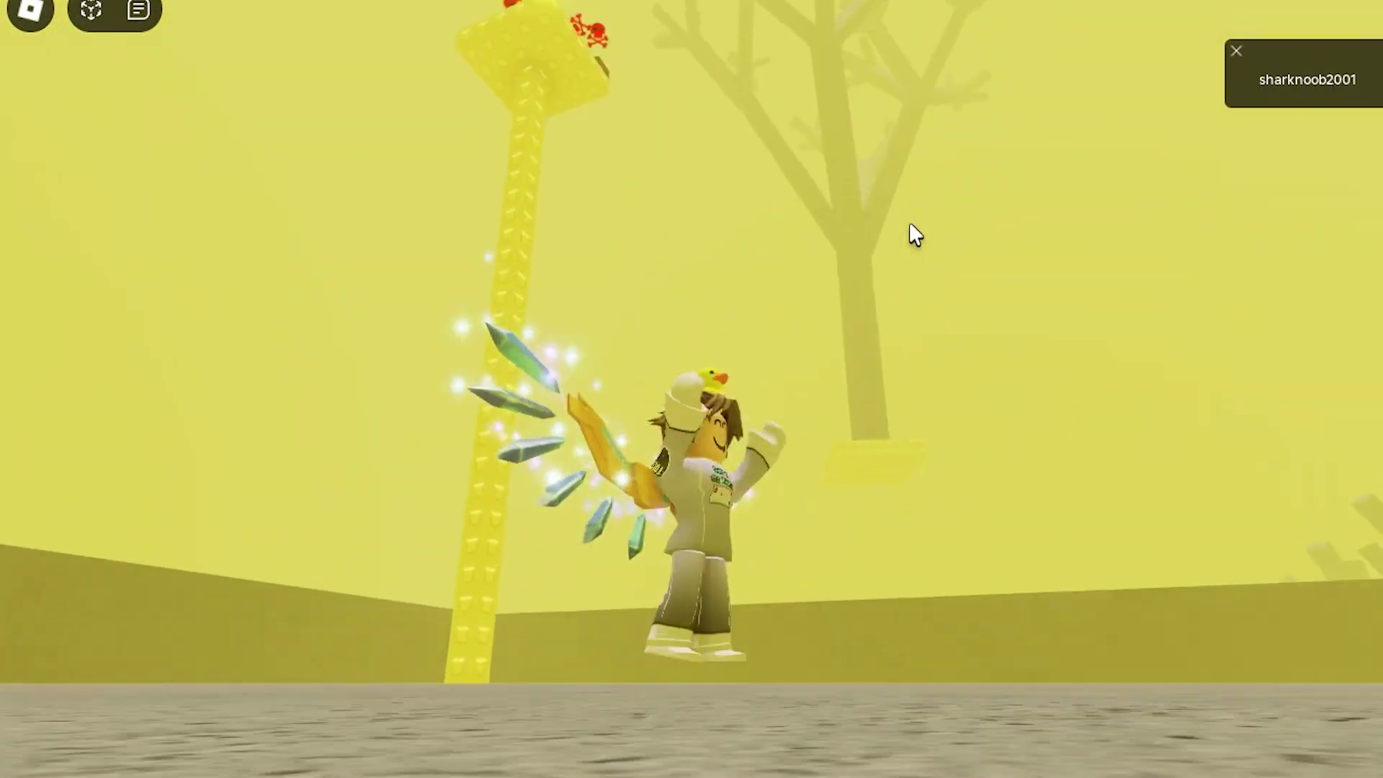
key(w)
right_drag(915, 177, 1046, 492)
right_drag(885, 663, 914, 529)
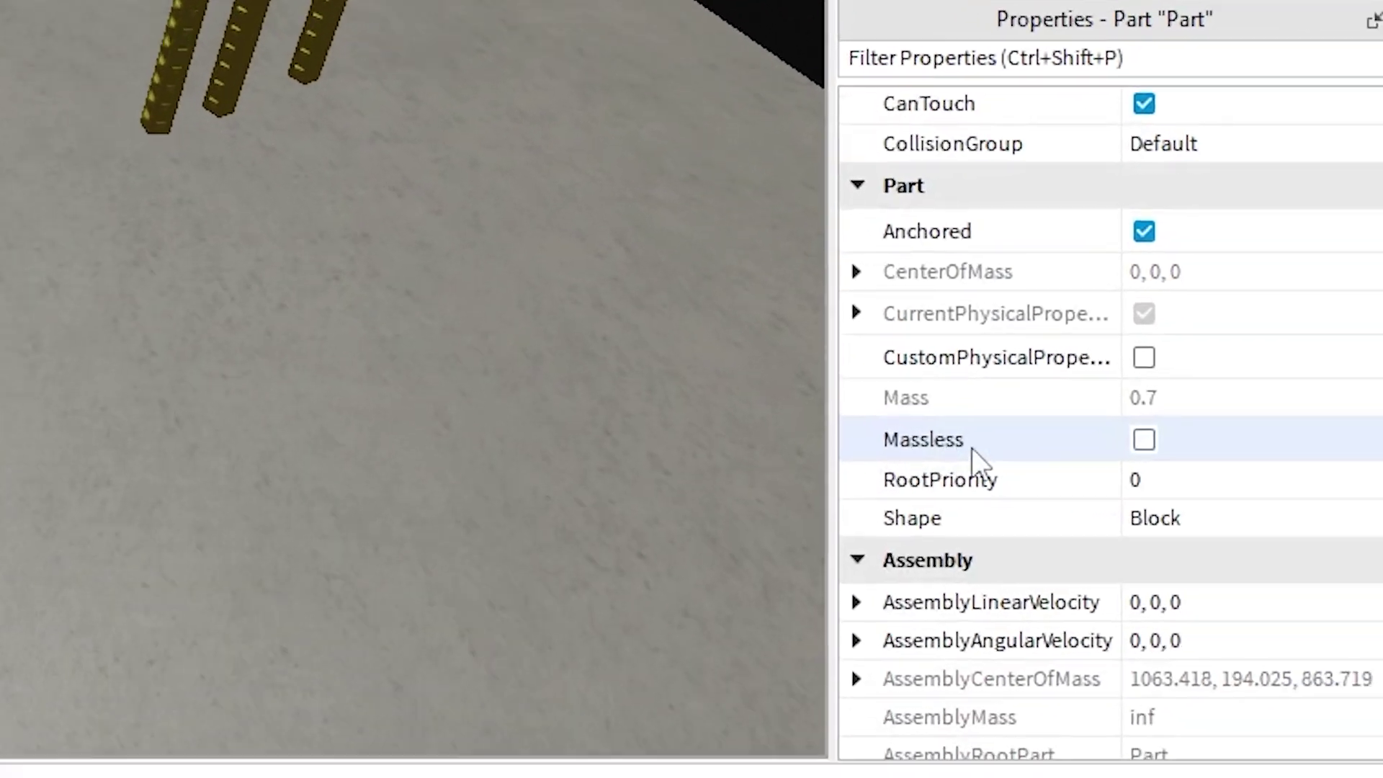
Resize the selected yellow studded block beside the flat platform above the zone's floor.
click(1130, 609)
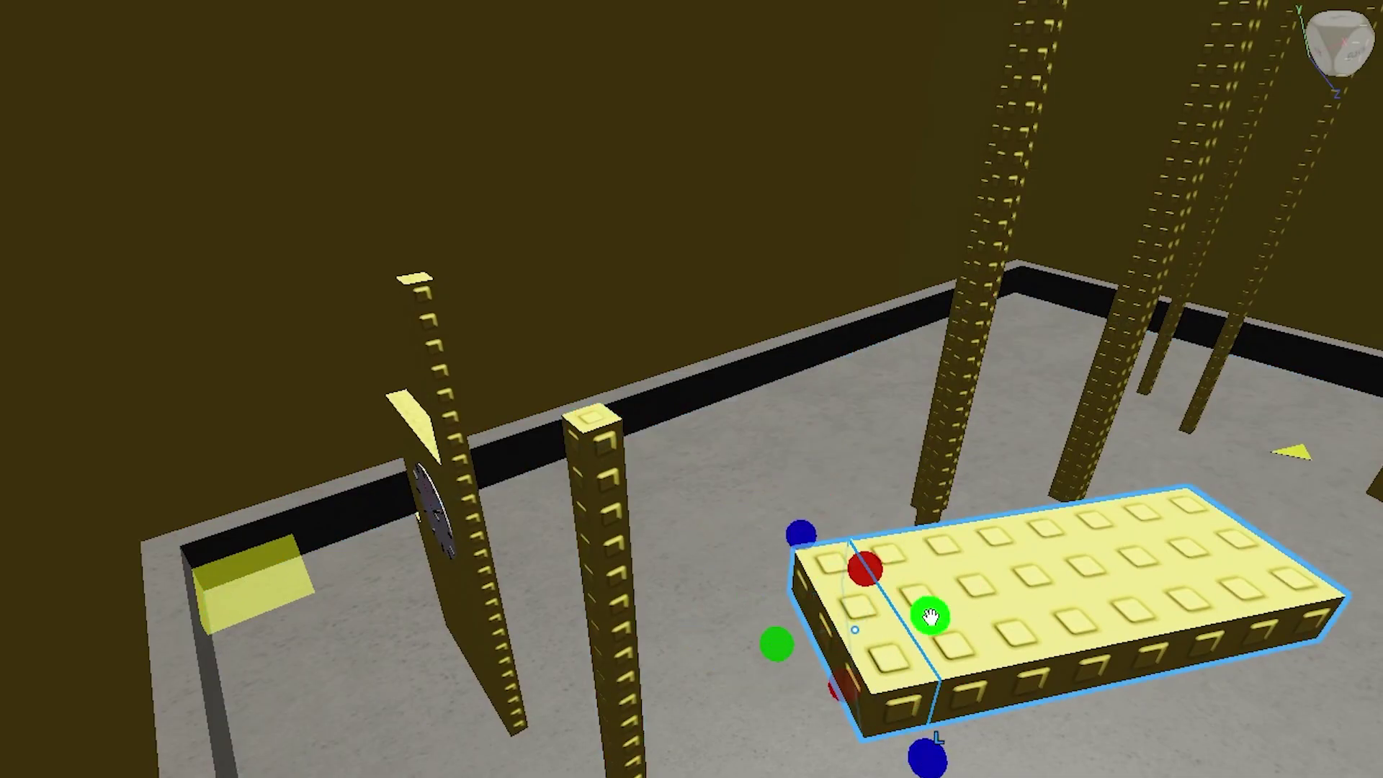
drag(779, 644, 838, 630)
right_drag(838, 631, 604, 475)
click(746, 519)
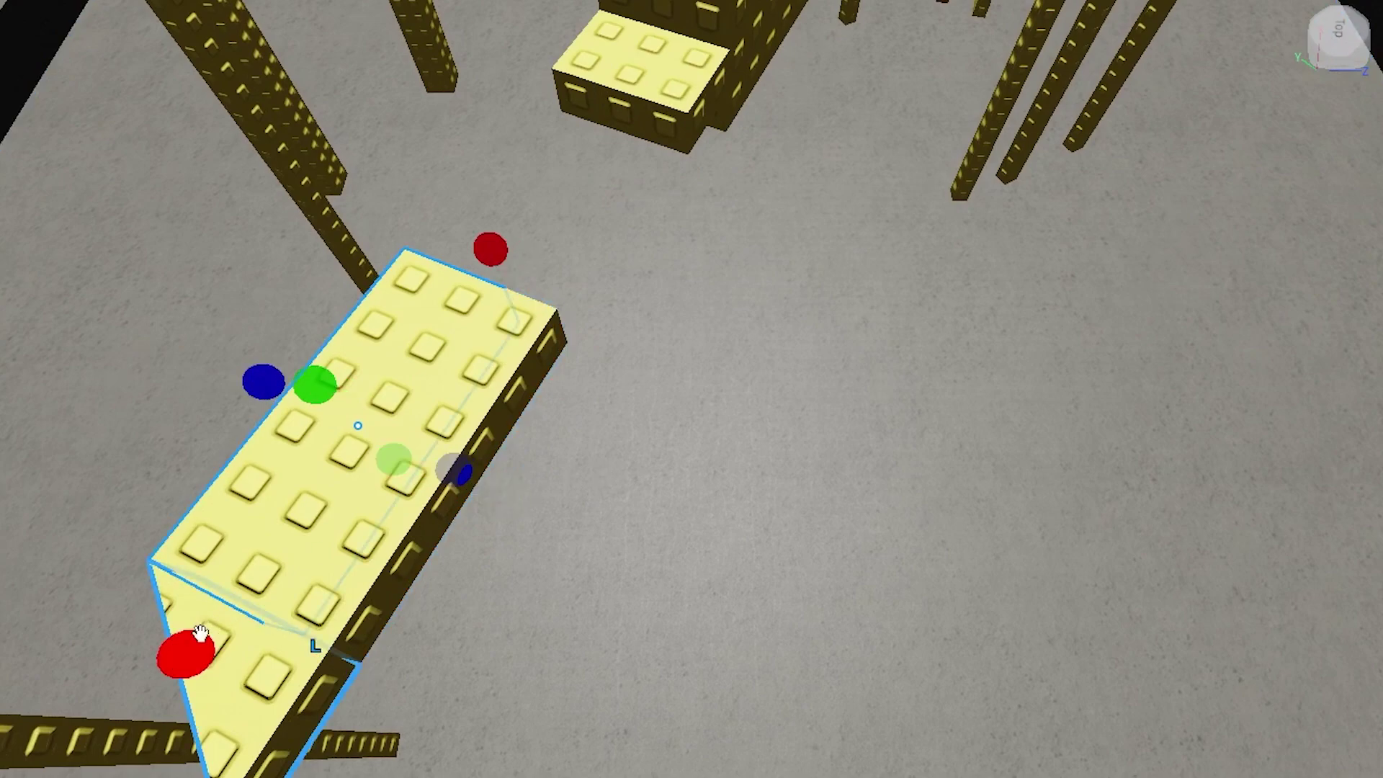
right_drag(226, 624, 117, 586)
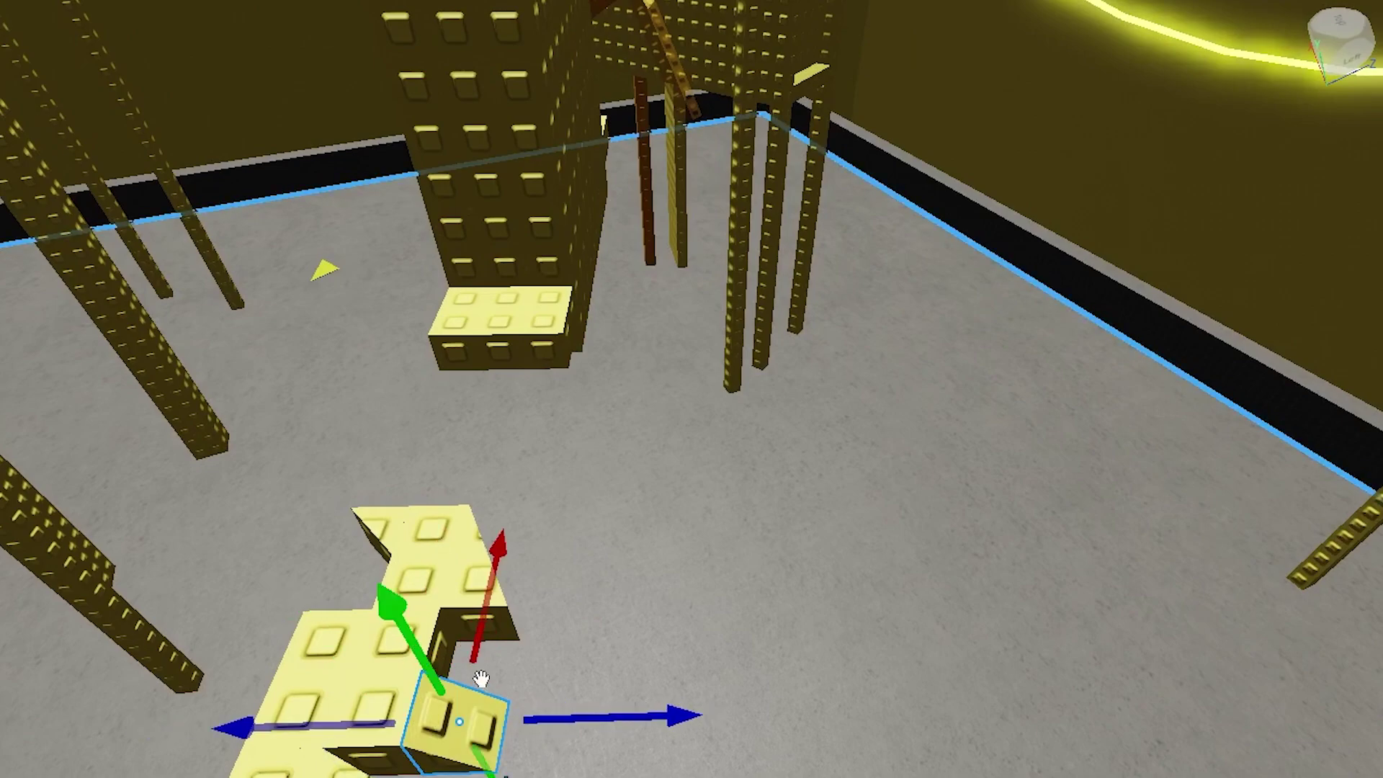
click(518, 580)
right_drag(519, 580, 840, 621)
scroll(846, 577, up, 2)
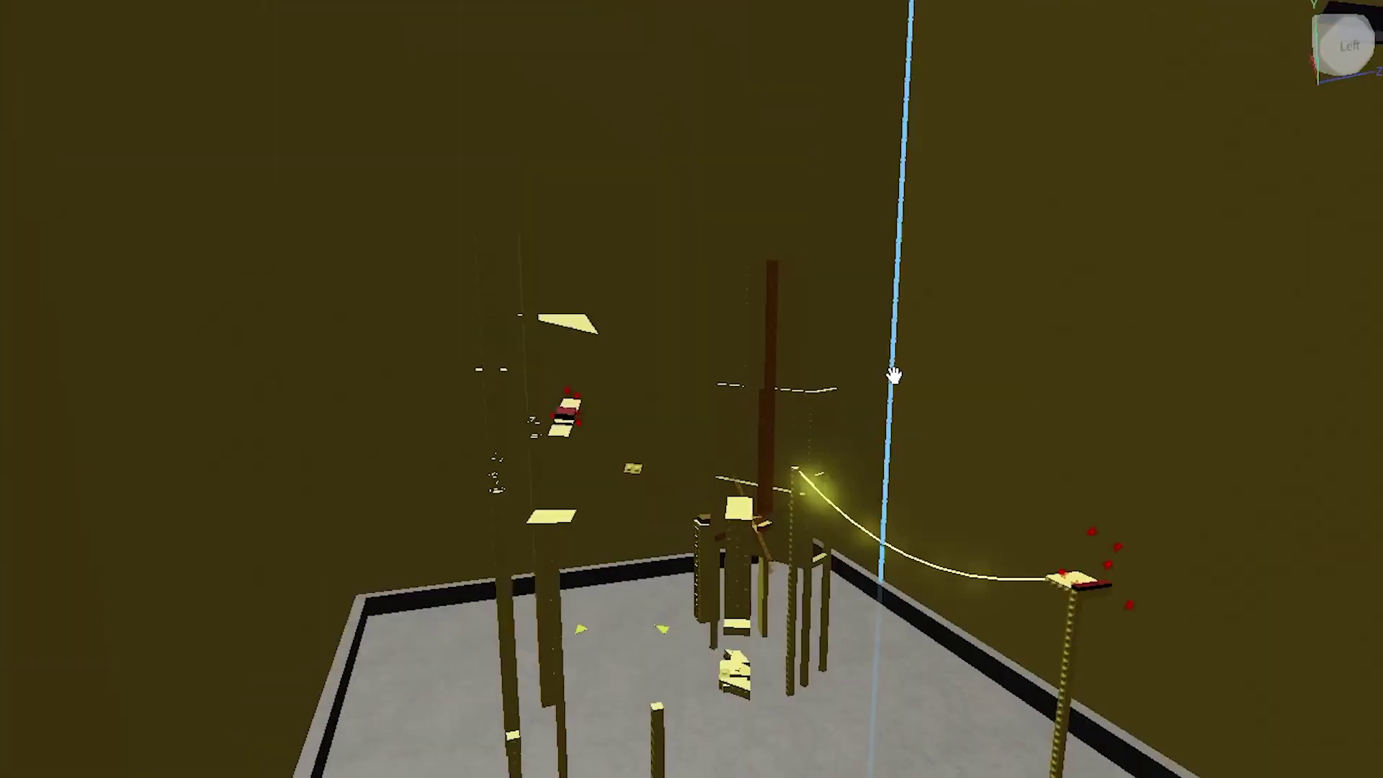
right_drag(893, 375, 1069, 362)
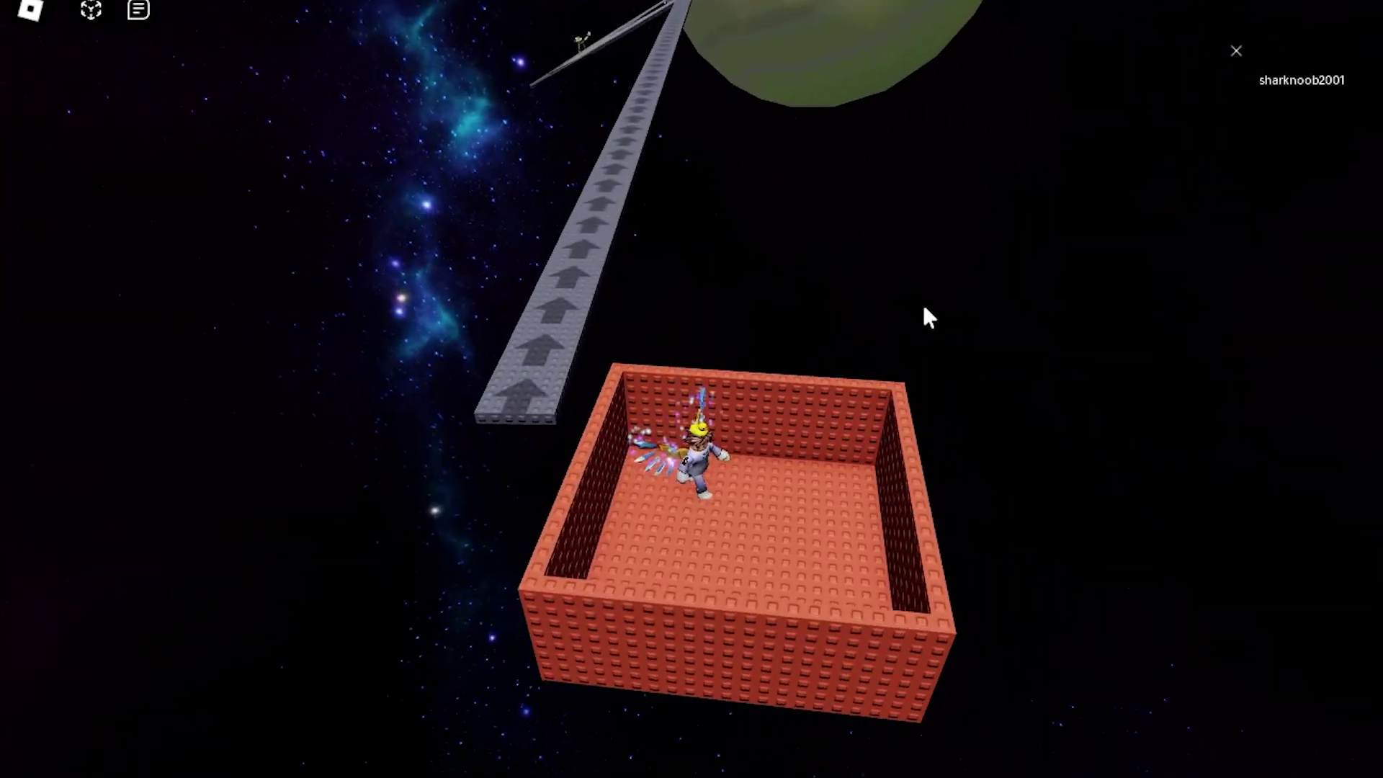
Playtest the start of the course, jumping out of the red studded box and following the arrow walkway to the dark grey ring.
scroll(751, 384, up, 5)
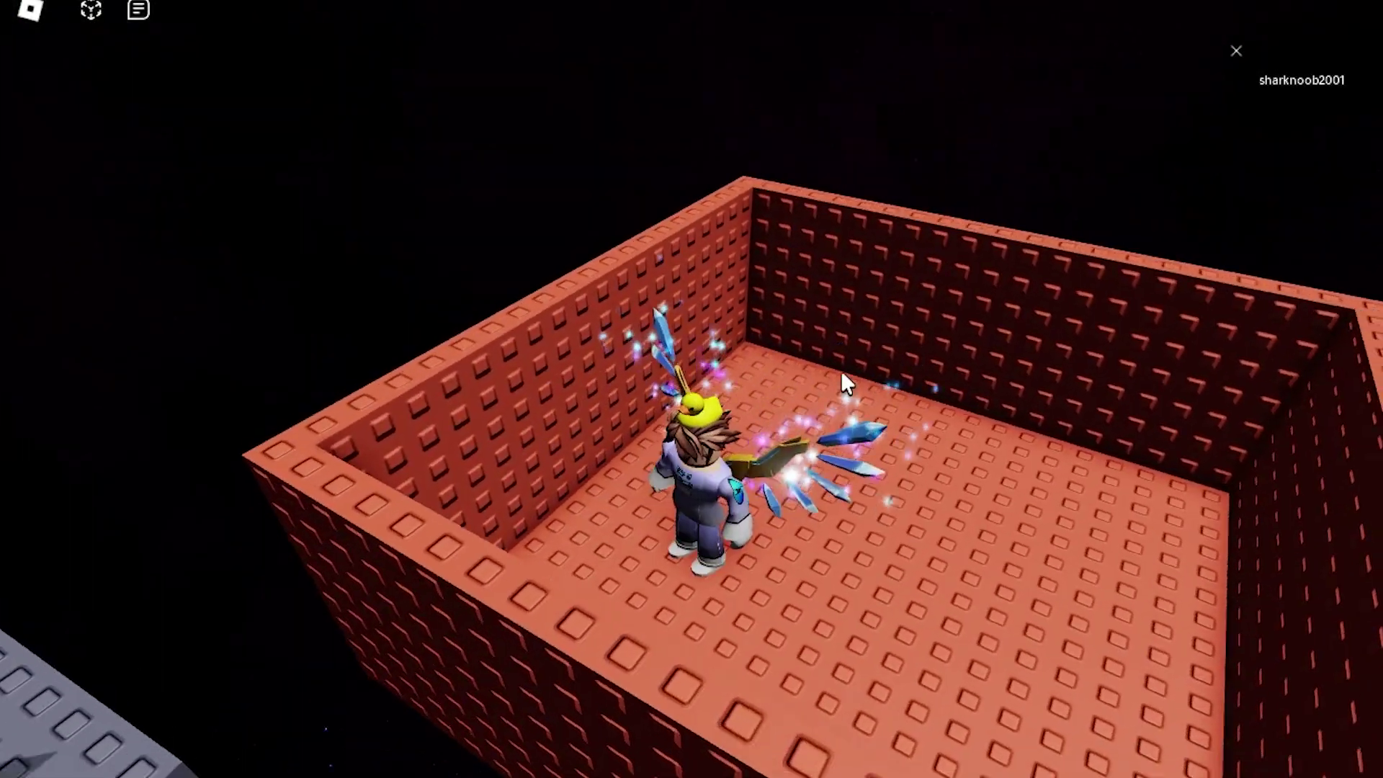
key(w)
key(d)
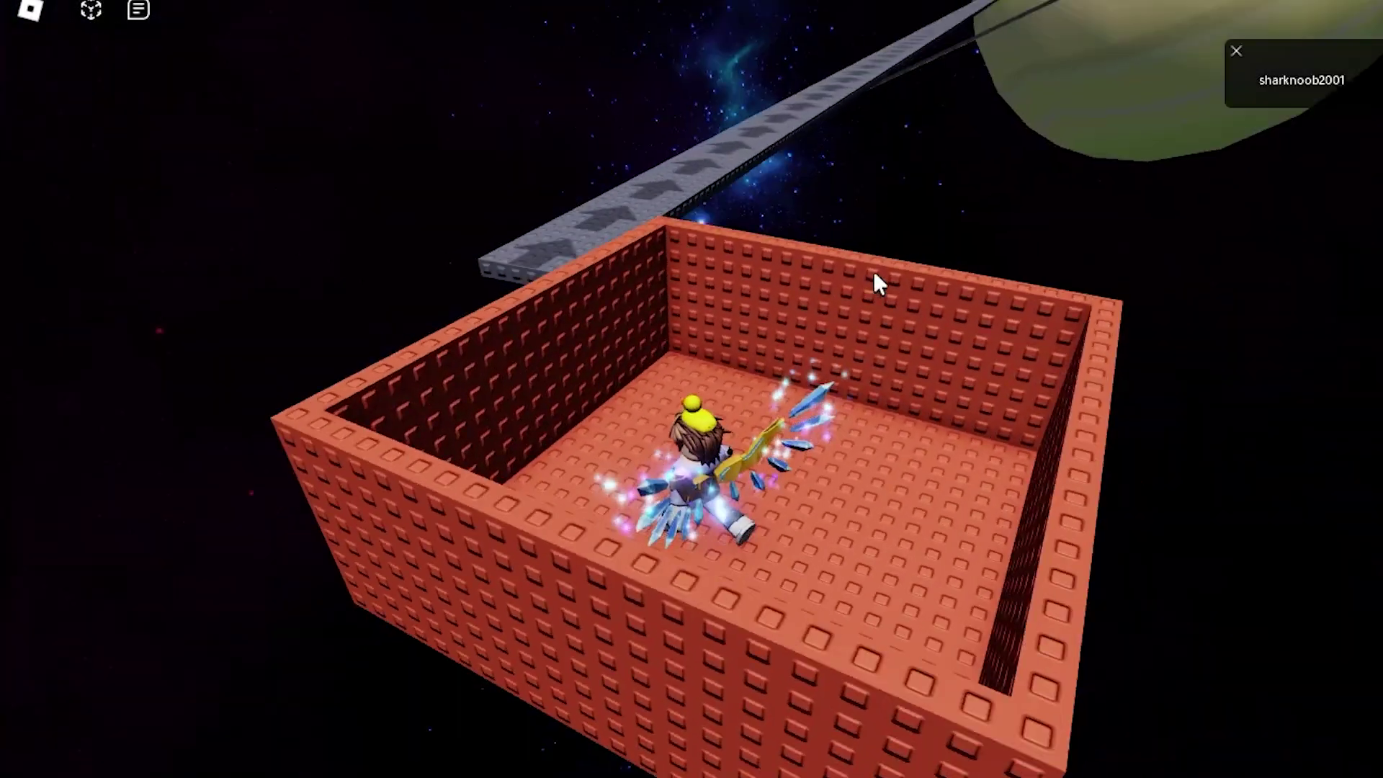
key(w)
key(space)
right_drag(896, 265, 927, 283)
key(w)
key(a)
key(space)
key(w)
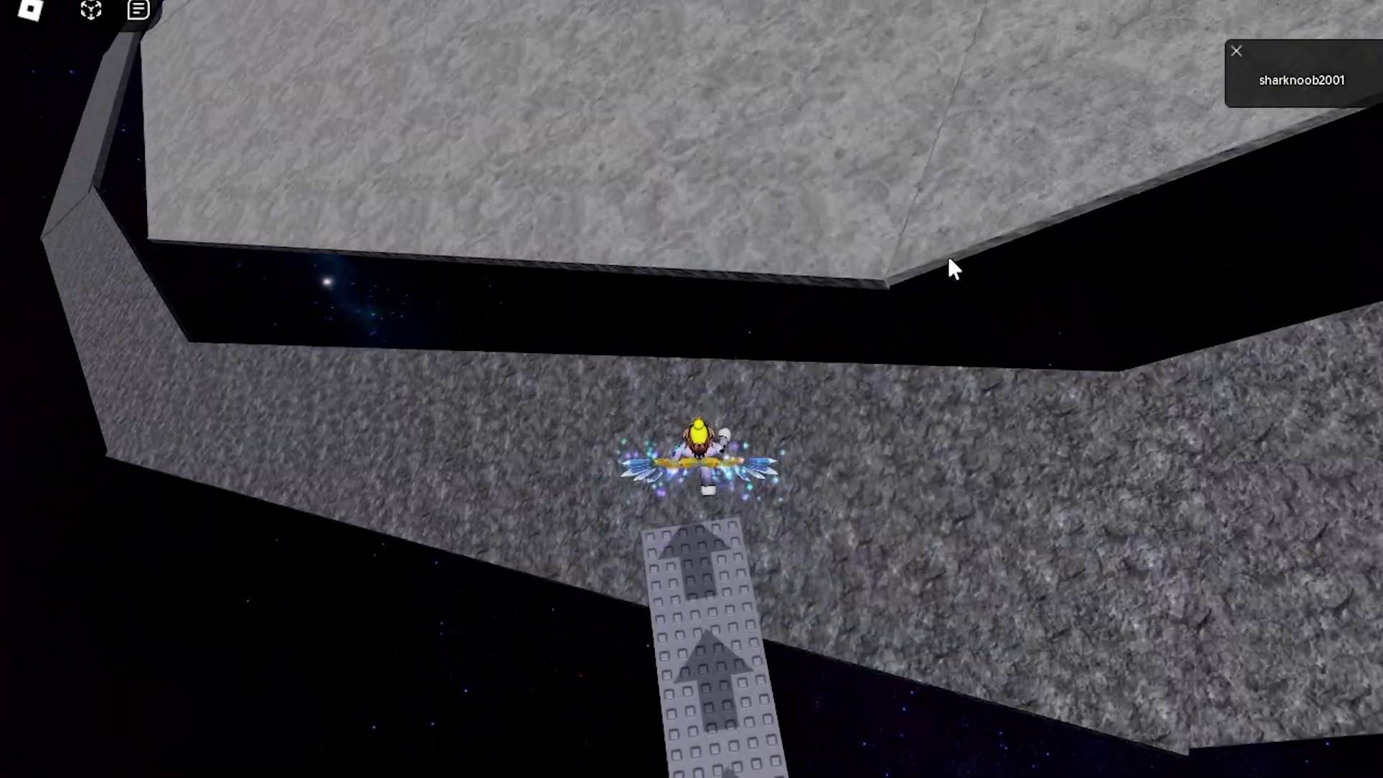
Run along the dark grey ring to the hanging brown studded blocks.
key(w)
right_drag(955, 269, 949, 258)
scroll(954, 269, down, 5)
key(d)
key(d)
right_drag(1026, 222, 1026, 218)
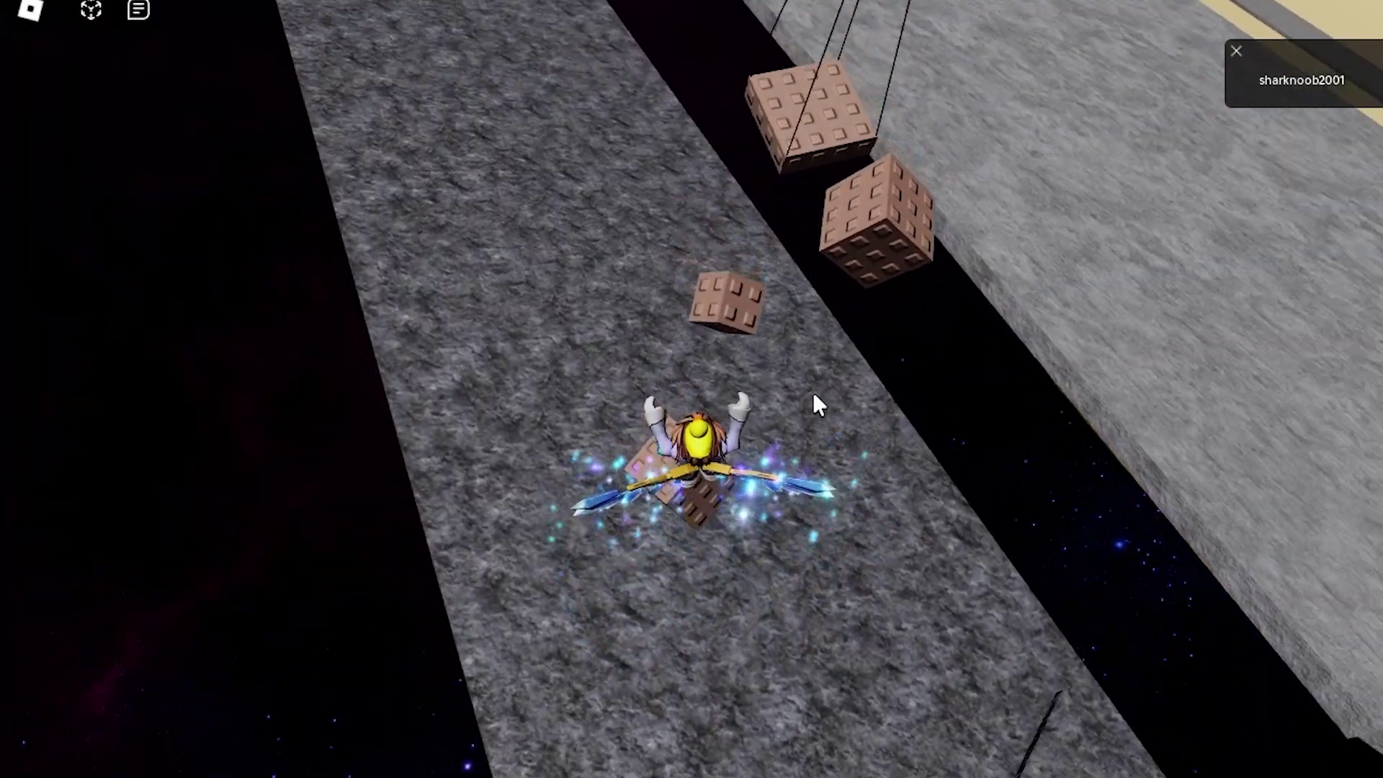
Playtest the jumps across the brown studded blocks, crossing to the light grey ring with the olive truss towers.
key(w)
right_drag(812, 392, 914, 365)
key(w)
key(space)
key(d)
key(space)
key(w)
key(space)
key(space)
key(space)
key(d)
key(w)
key(space)
key(w)
key(space)
key(space)
key(space)
key(w)
key(space)
key(a)
key(space)
key(space)
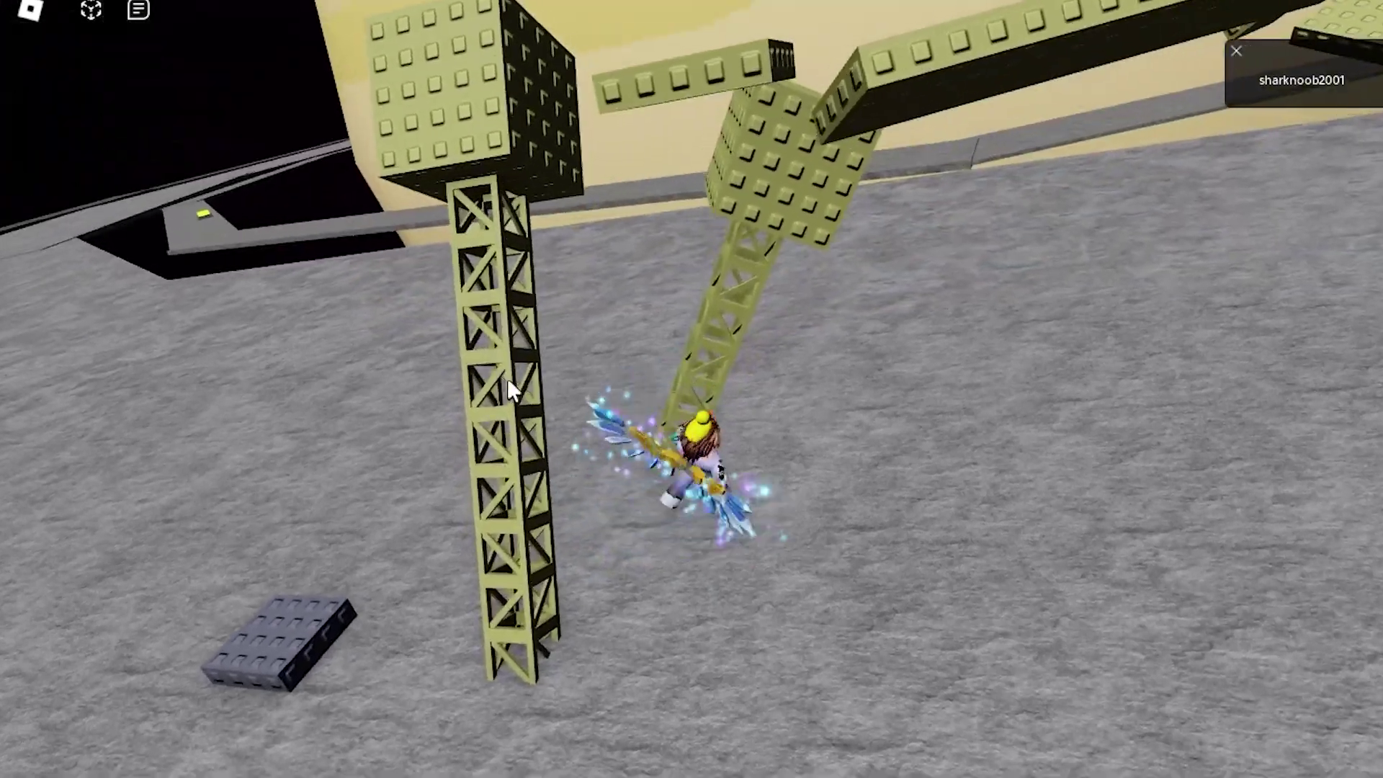
Playtest the olive section by climbing the truss towers and jumping along the tilted studded blocks.
key(w)
right_drag(912, 279, 912, 279)
key(space)
key(shift)
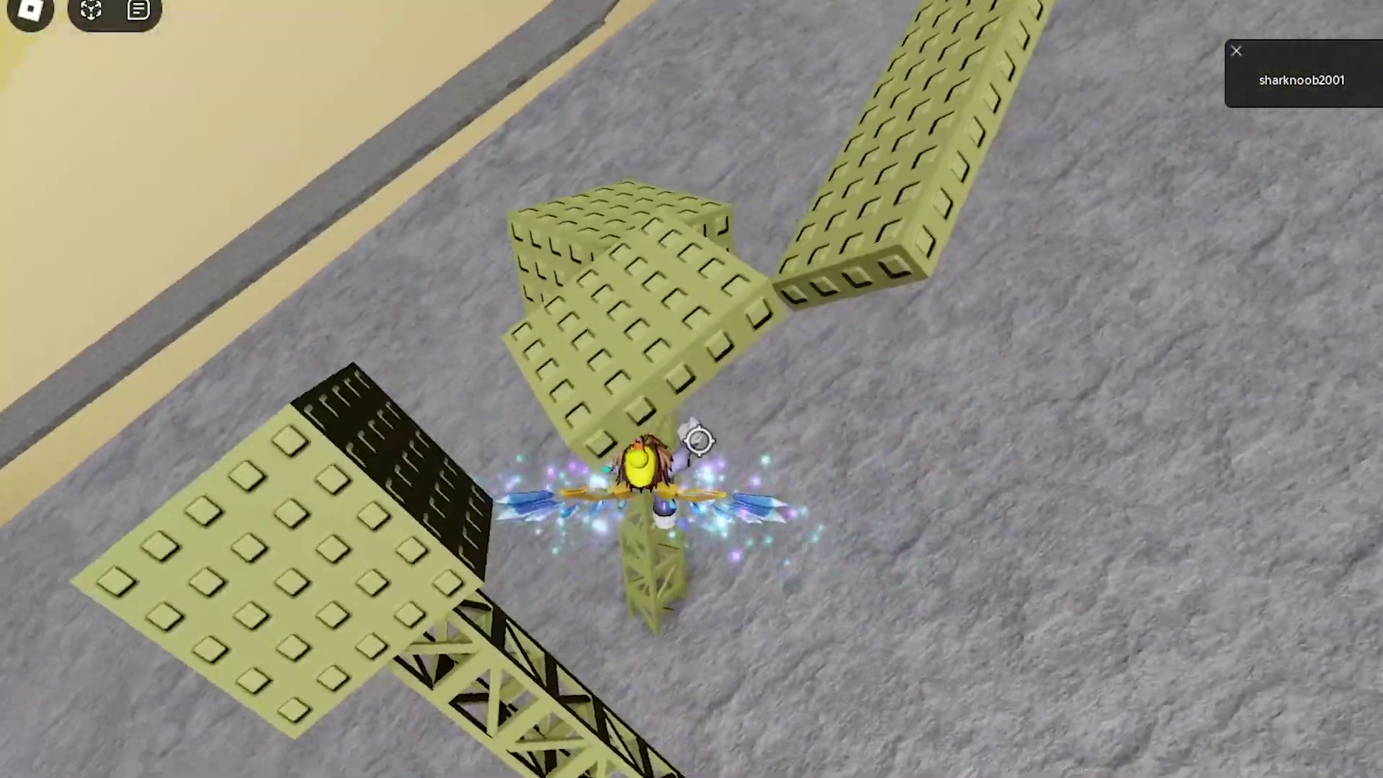
key(w)
key(w)
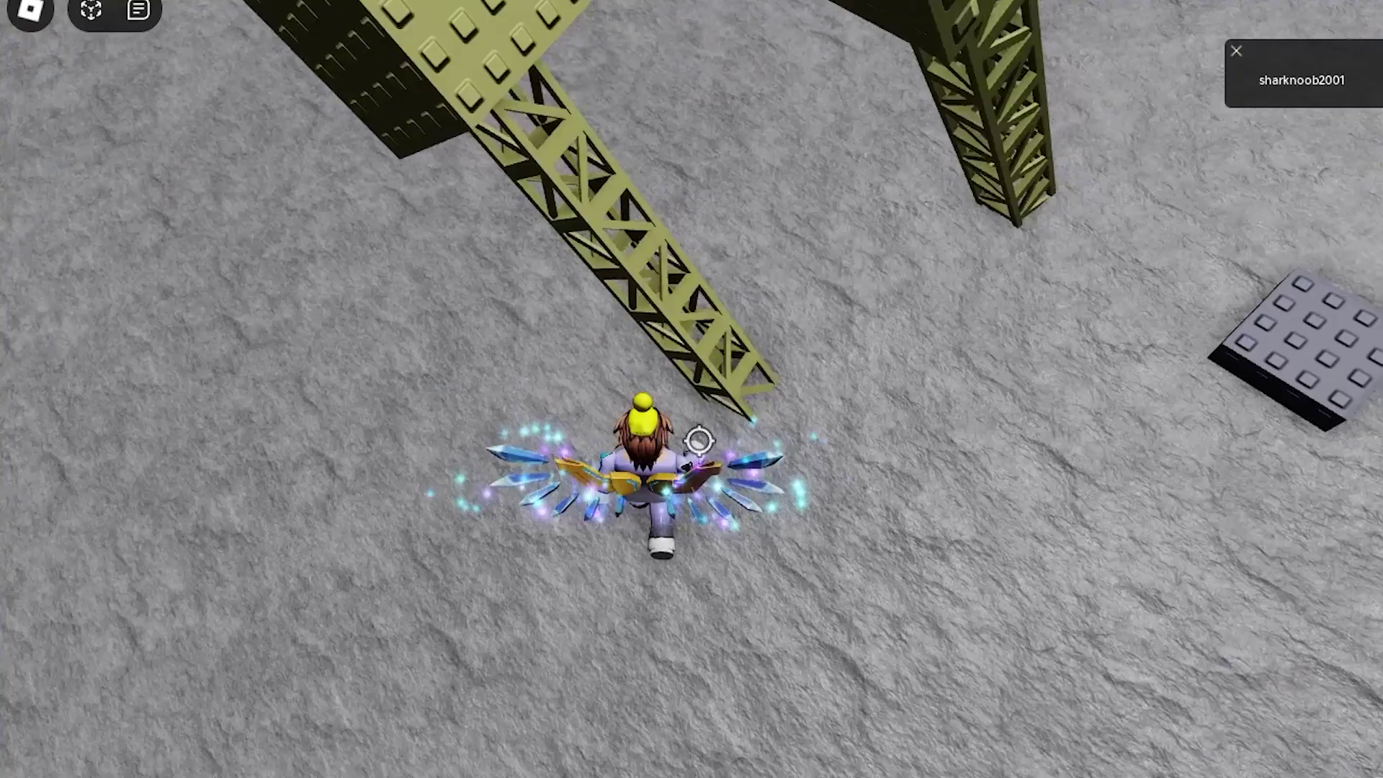
key(w)
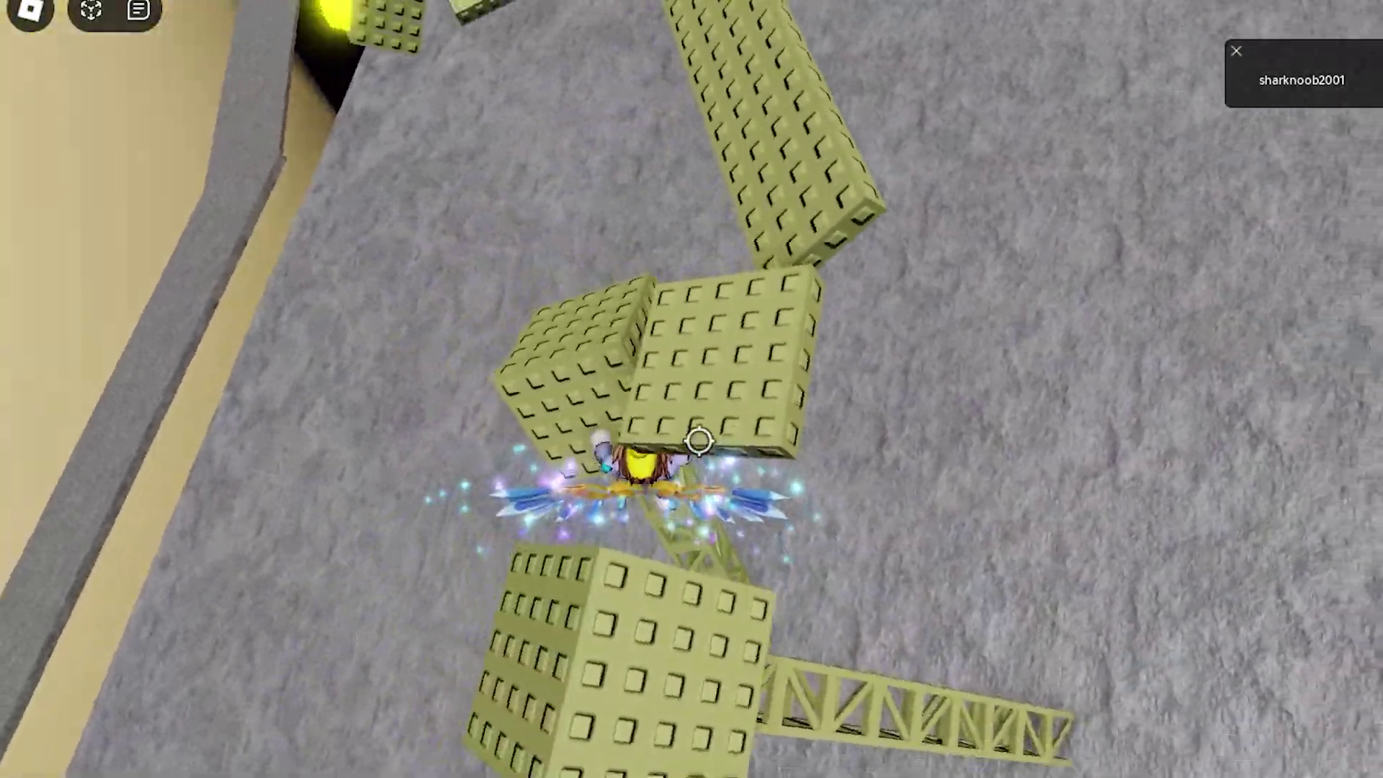
key(space)
key(w)
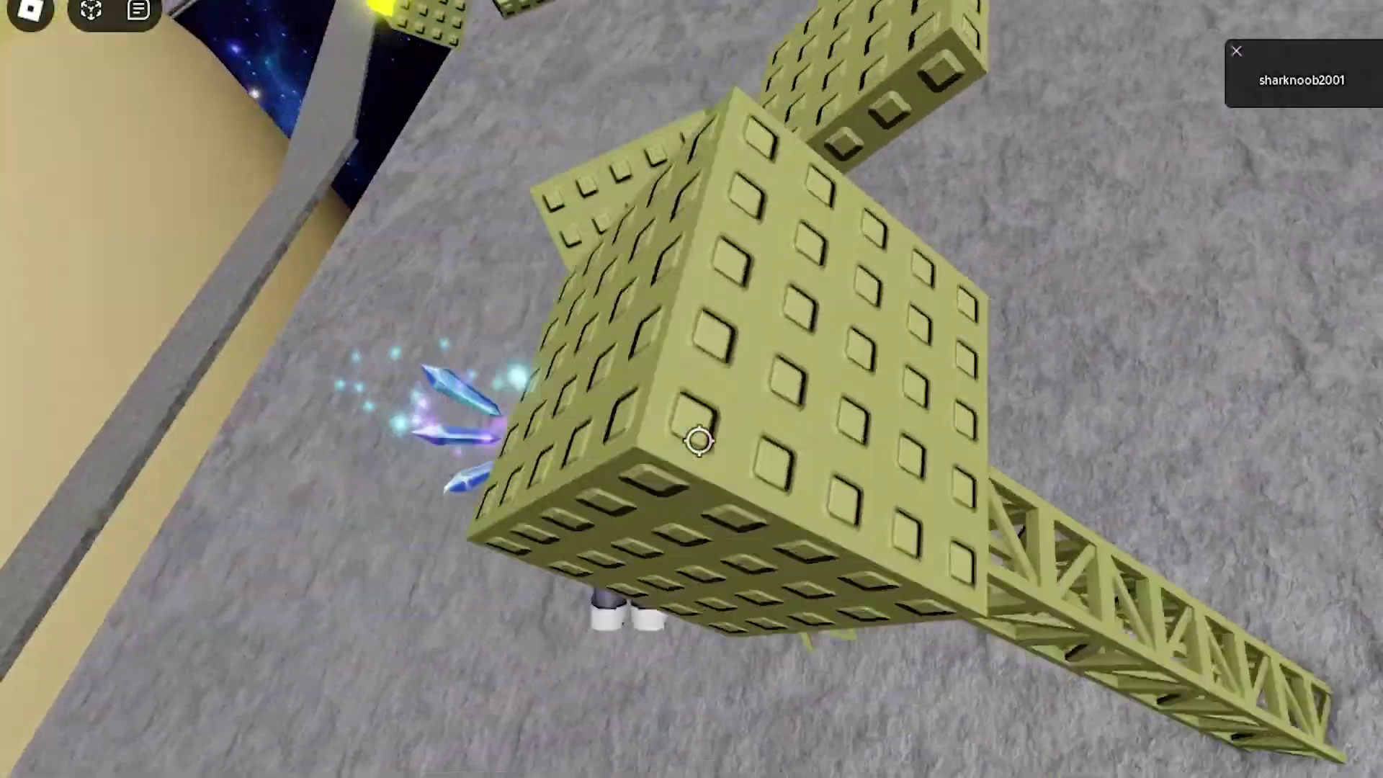
key(w)
key(space)
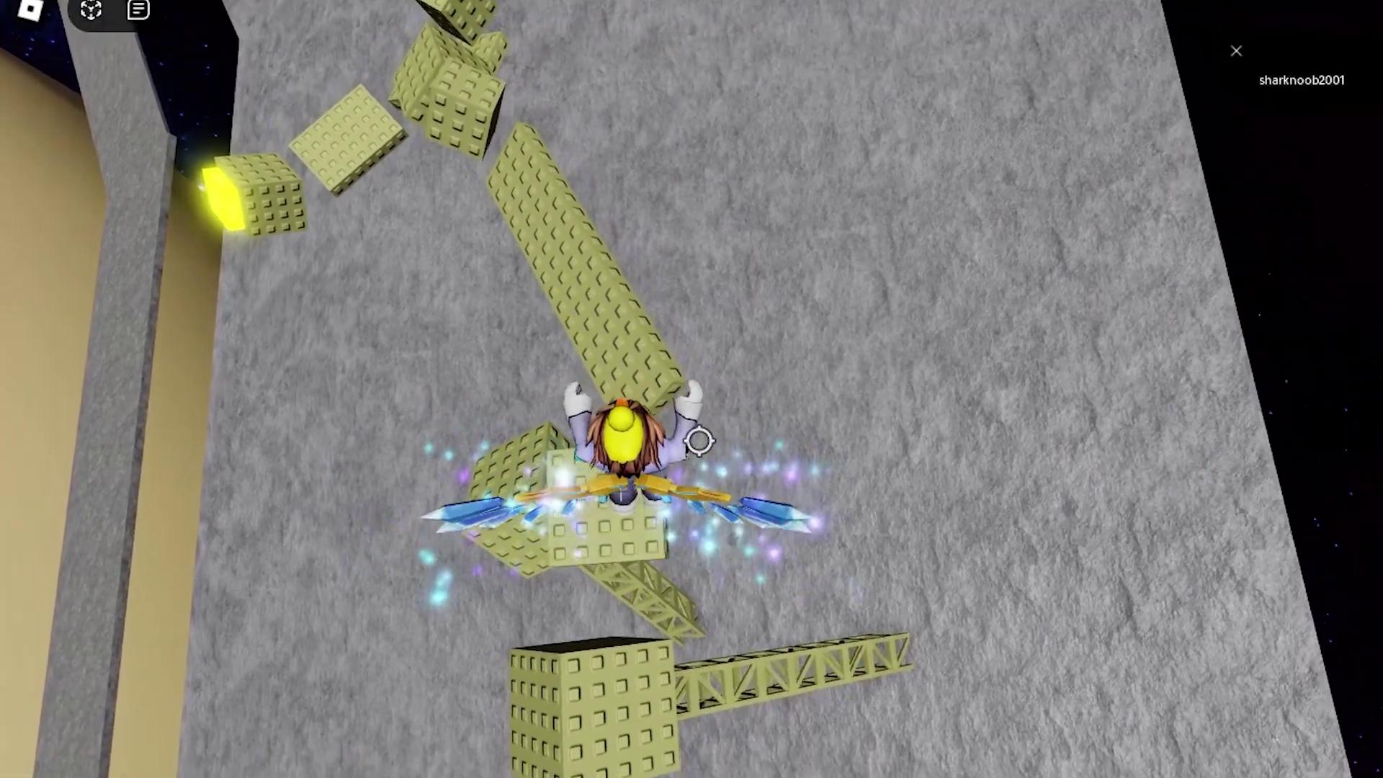
key(w)
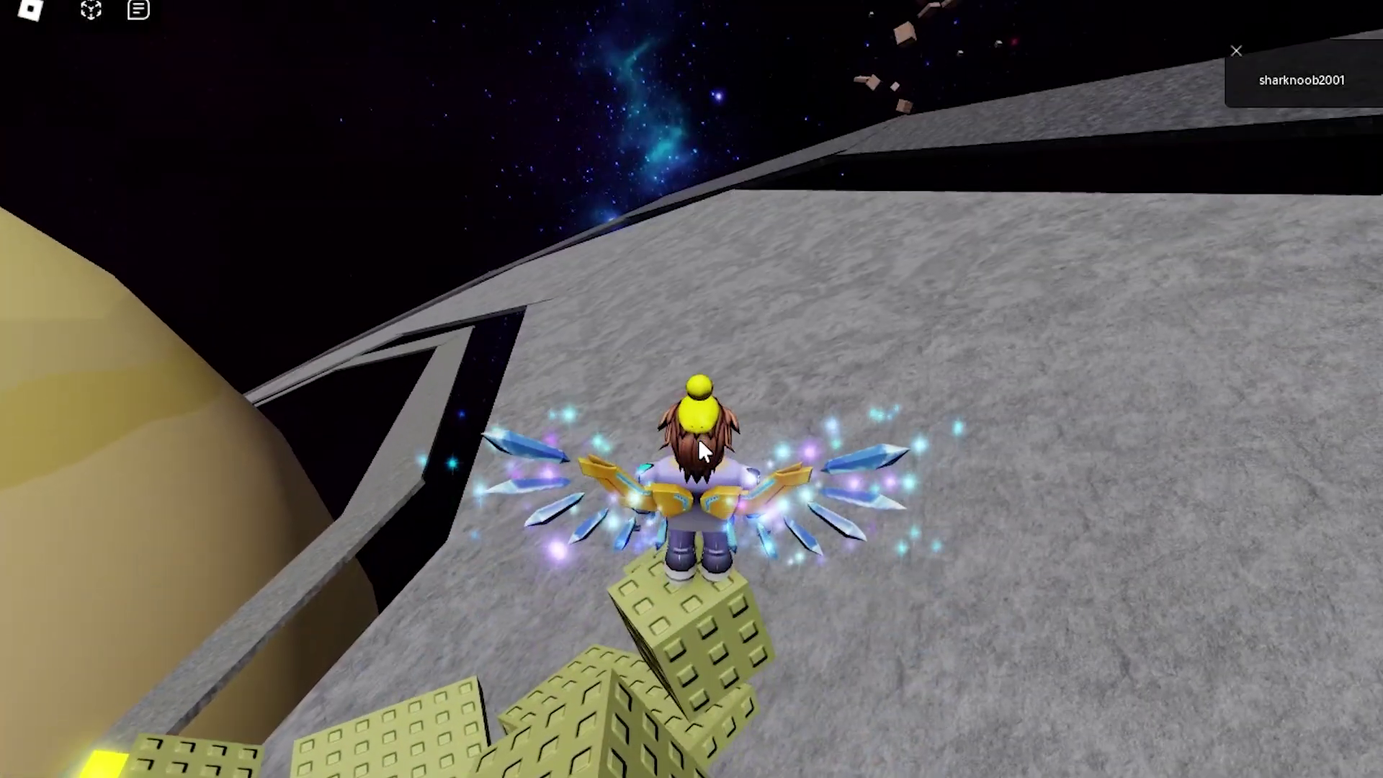
Run across the light grey ring to the red TEMPORARY TELEPORTER pad and enter the yellow zone.
key(shift)
right_drag(802, 252, 829, 413)
key(w)
key(space)
key(space)
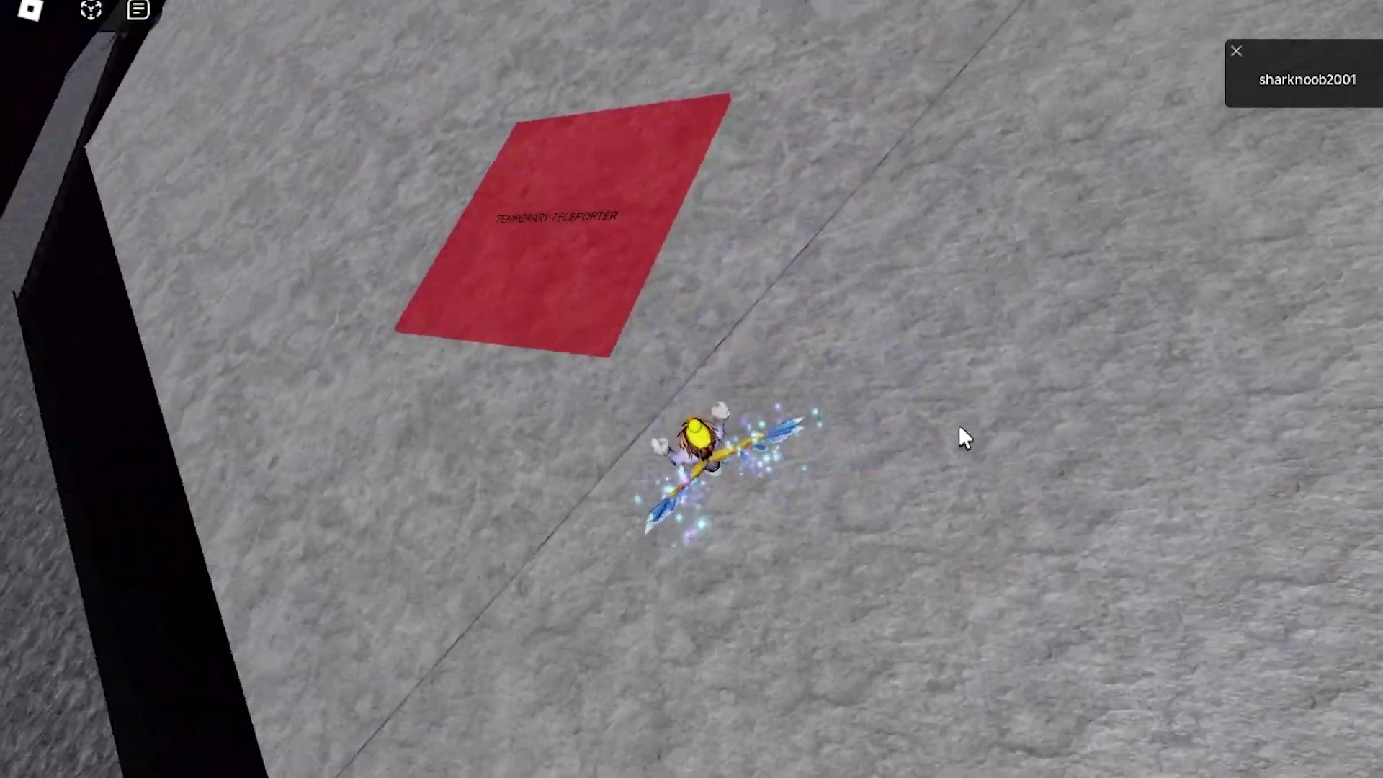
right_drag(959, 429, 726, 234)
key(w)
scroll(823, 196, up, 3)
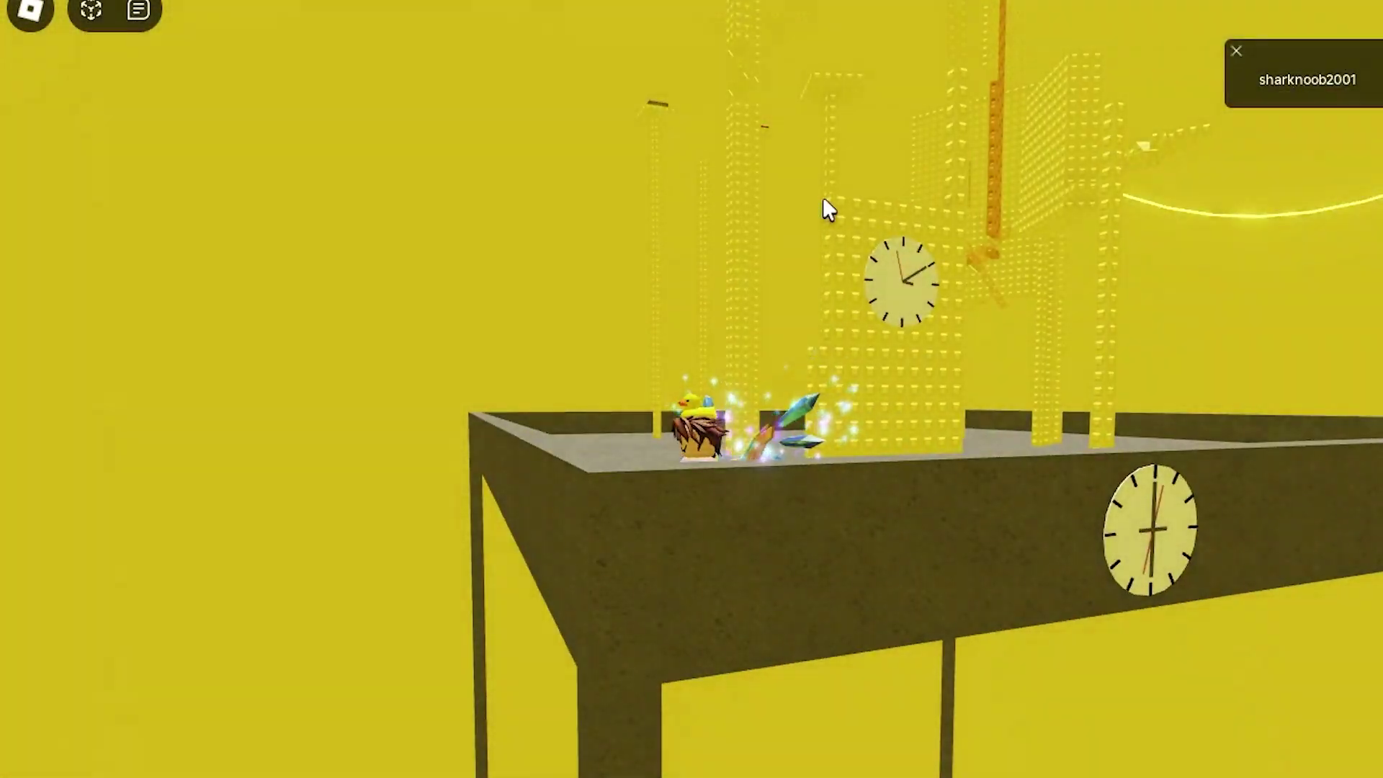
Playtest the first yellow studded platforms, going from the clock wall up to the long planks near the corner tree.
right_drag(823, 197, 828, 201)
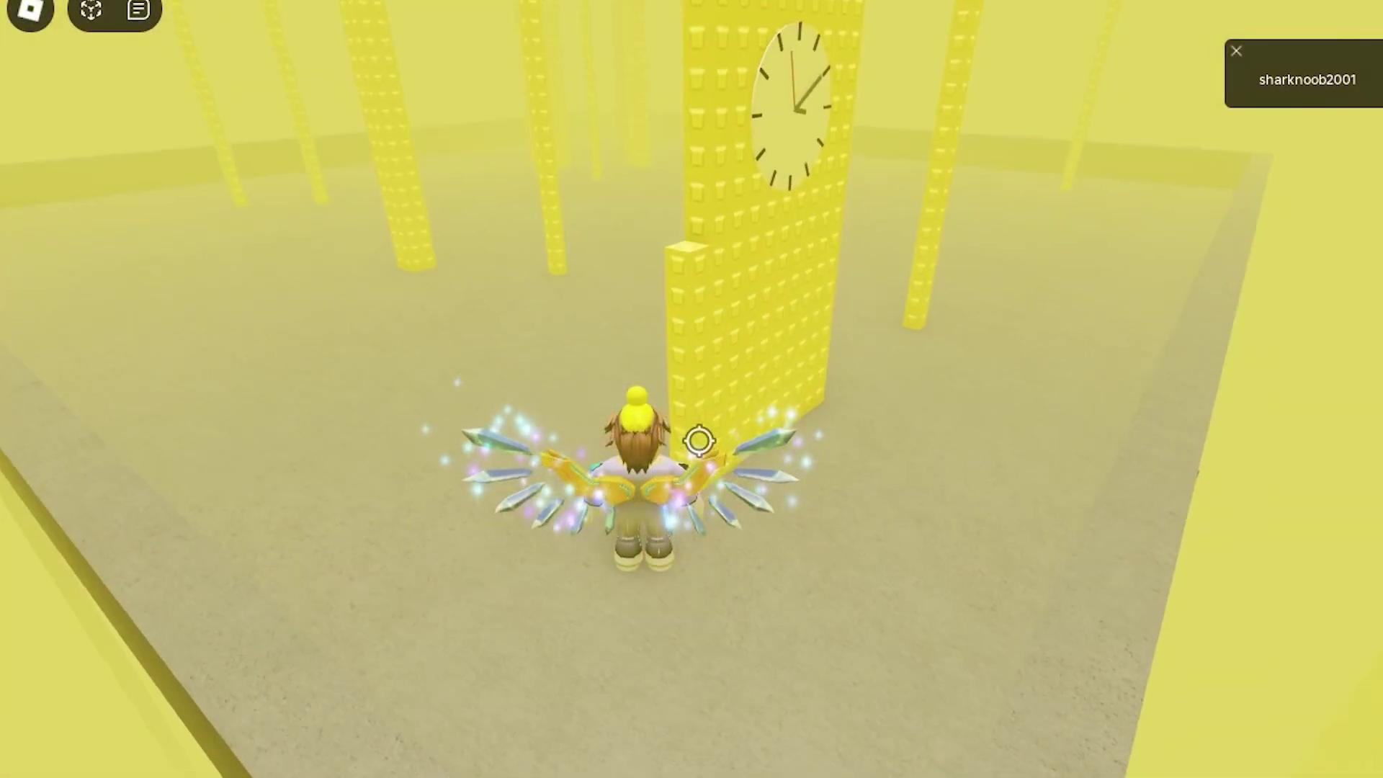
scroll(700, 441, up, 3)
key(space)
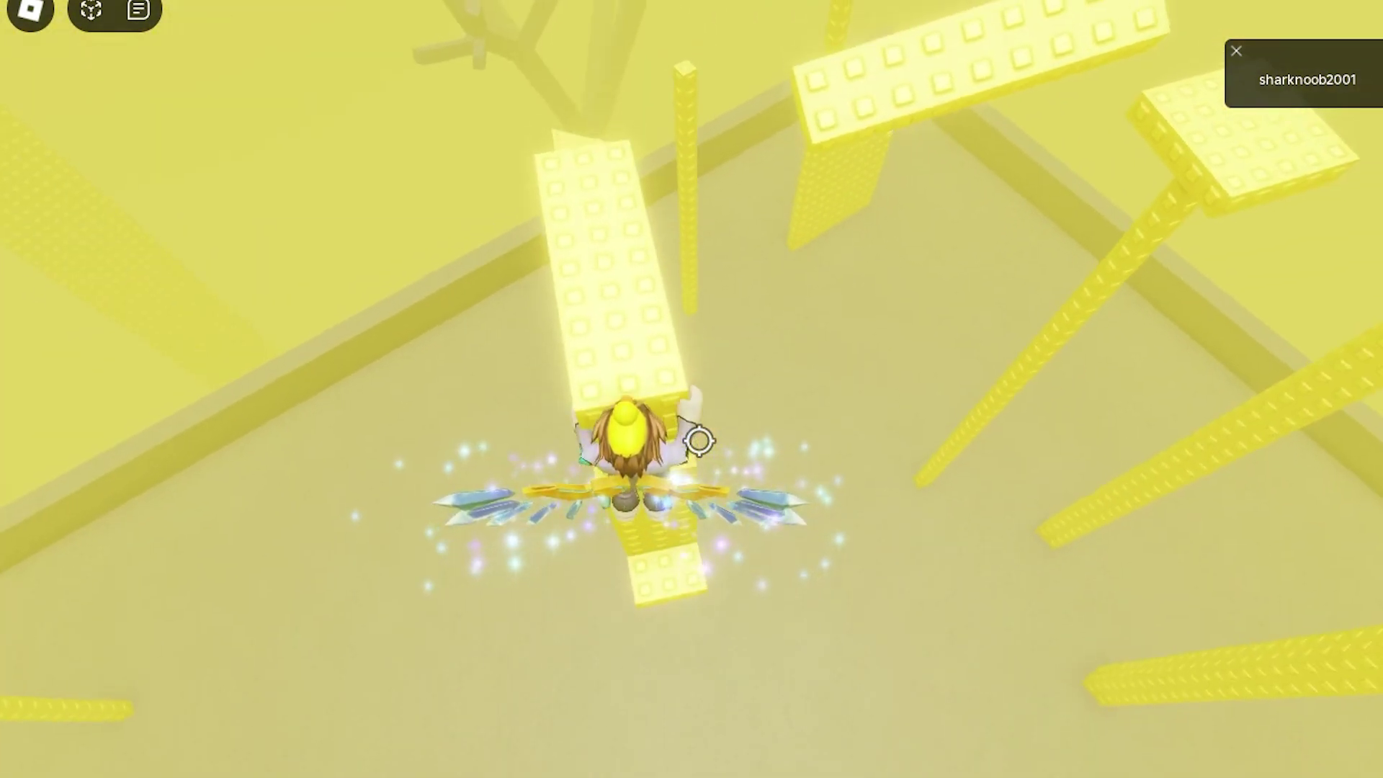
key(shift)
key(a)
key(w)
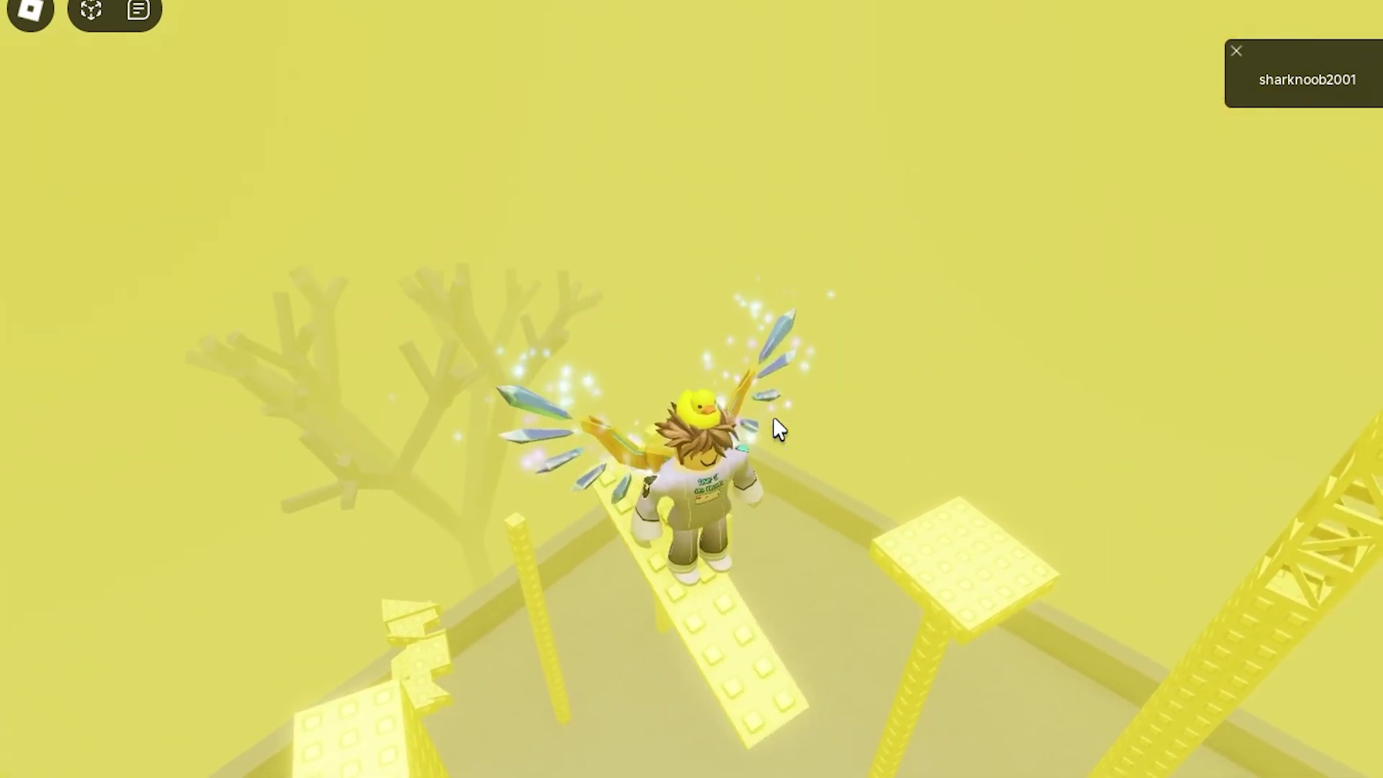
right_drag(772, 417, 781, 426)
Jump between the tall yellow pillars and their truss sections and cross the beam with the INSTAKILL!!! strip.
key(w)
key(space)
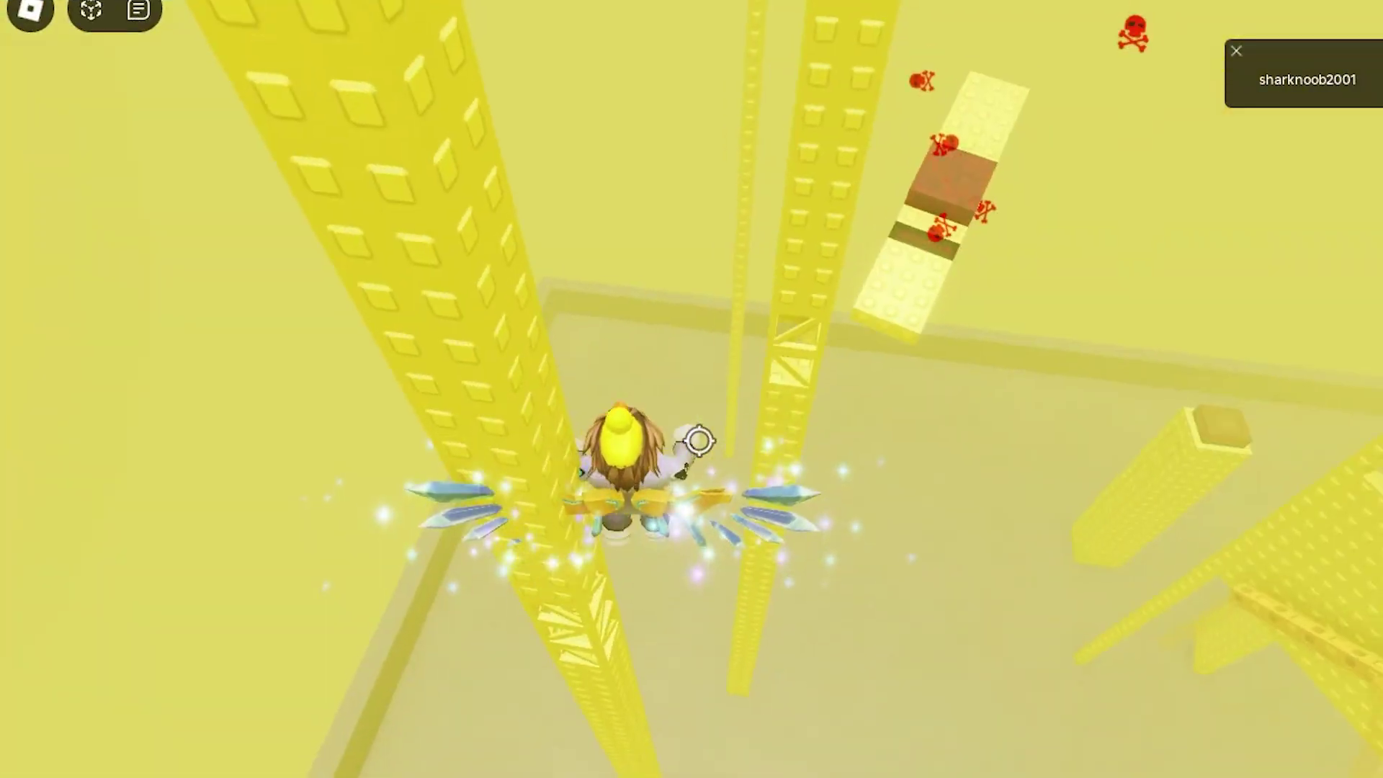
key(w)
key(space)
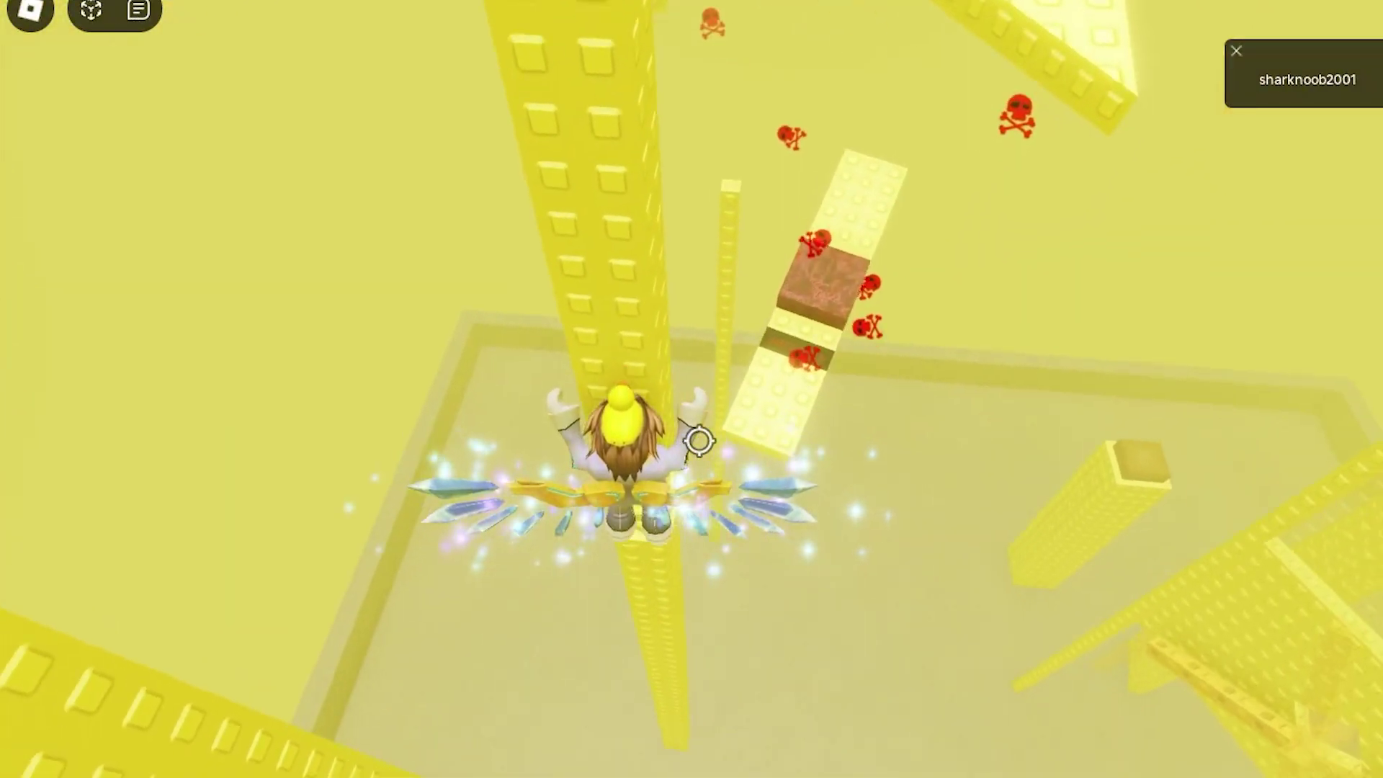
key(space)
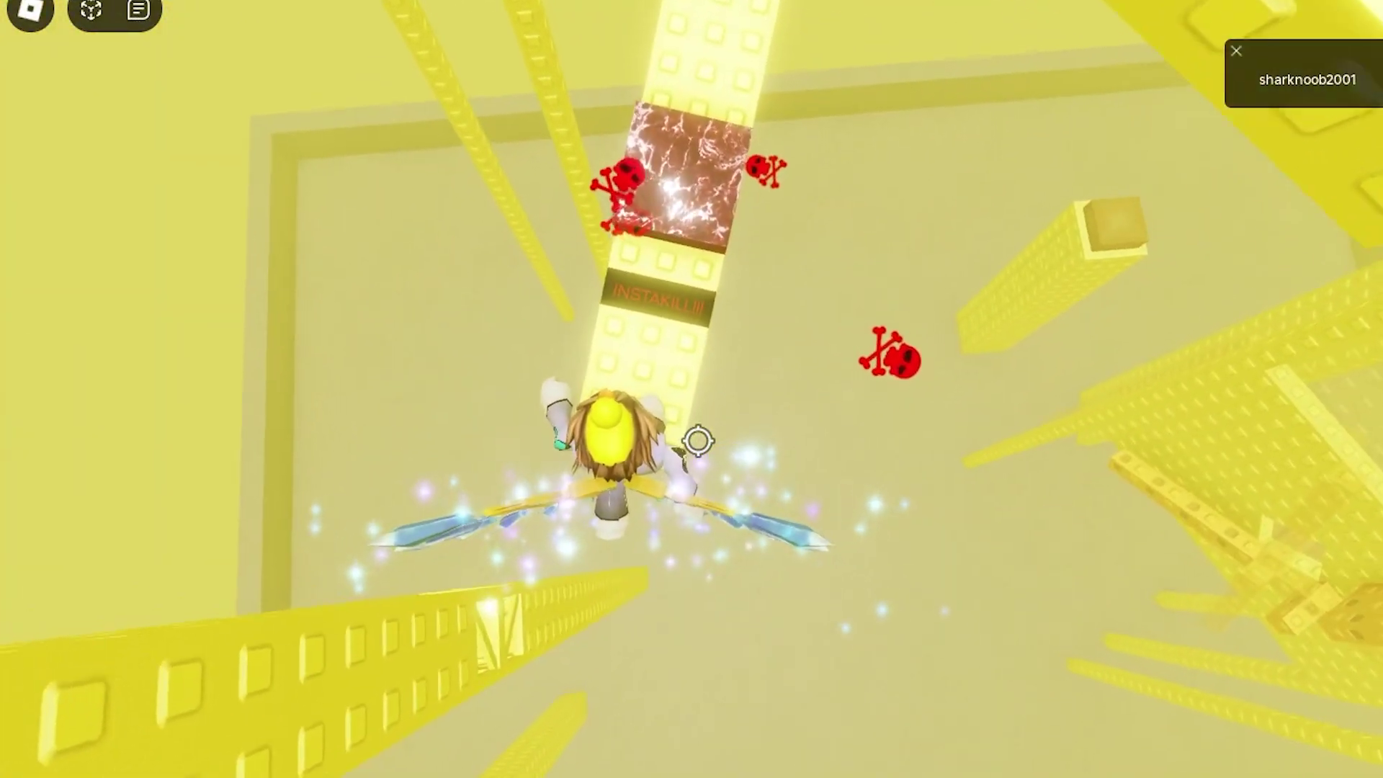
key(w)
key(space)
key(shift)
scroll(700, 443, down, 5)
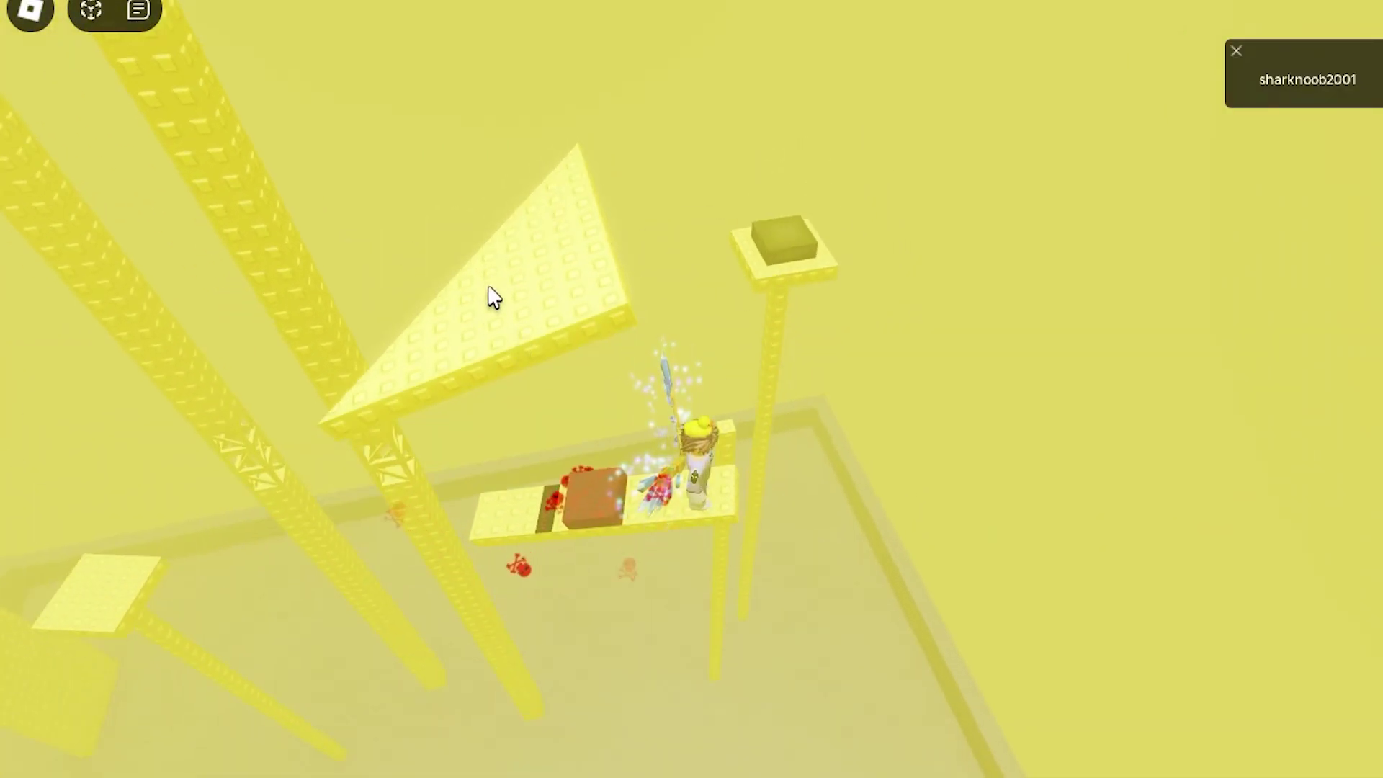
Jump from the beam's far end over the thin pillar to the raised platform with the square button.
right_drag(746, 308, 730, 291)
key(w)
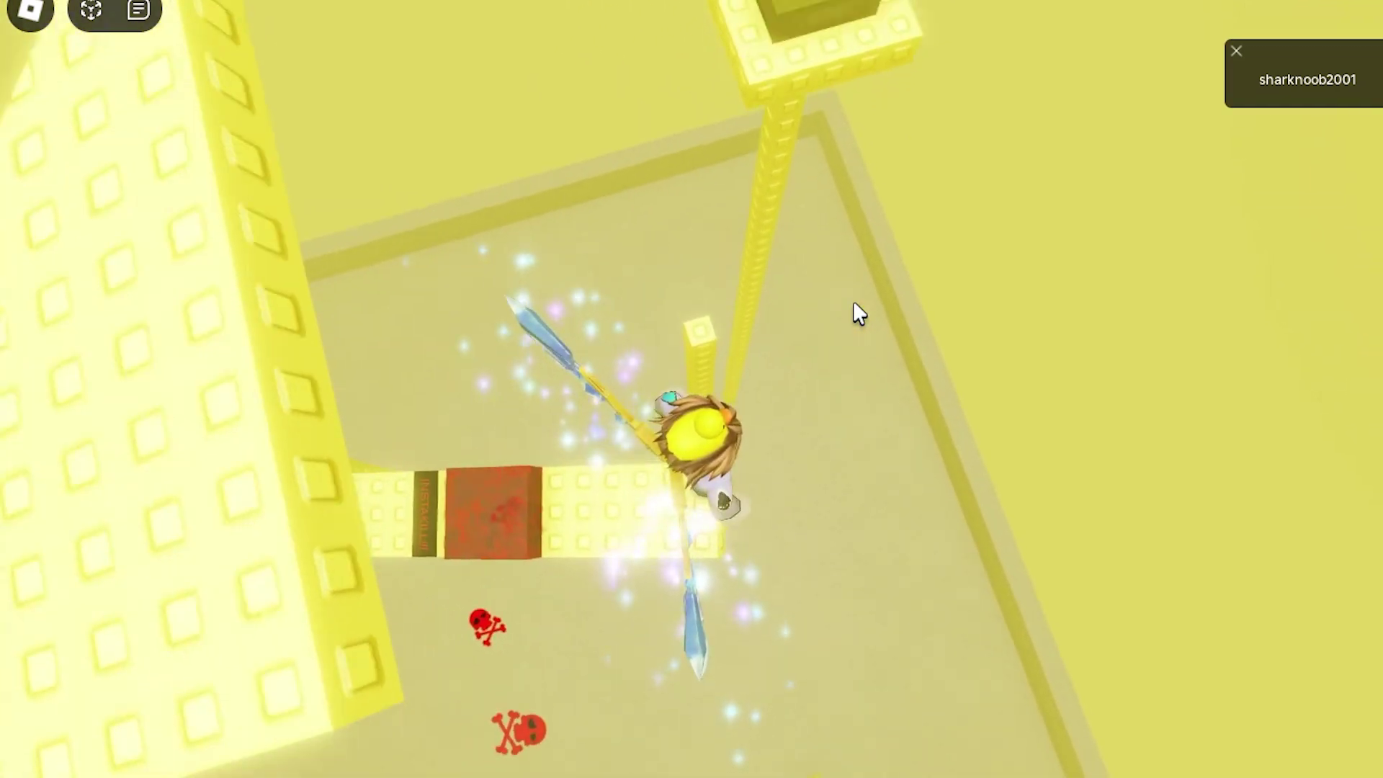
key(space)
right_drag(853, 303, 853, 302)
key(w)
key(space)
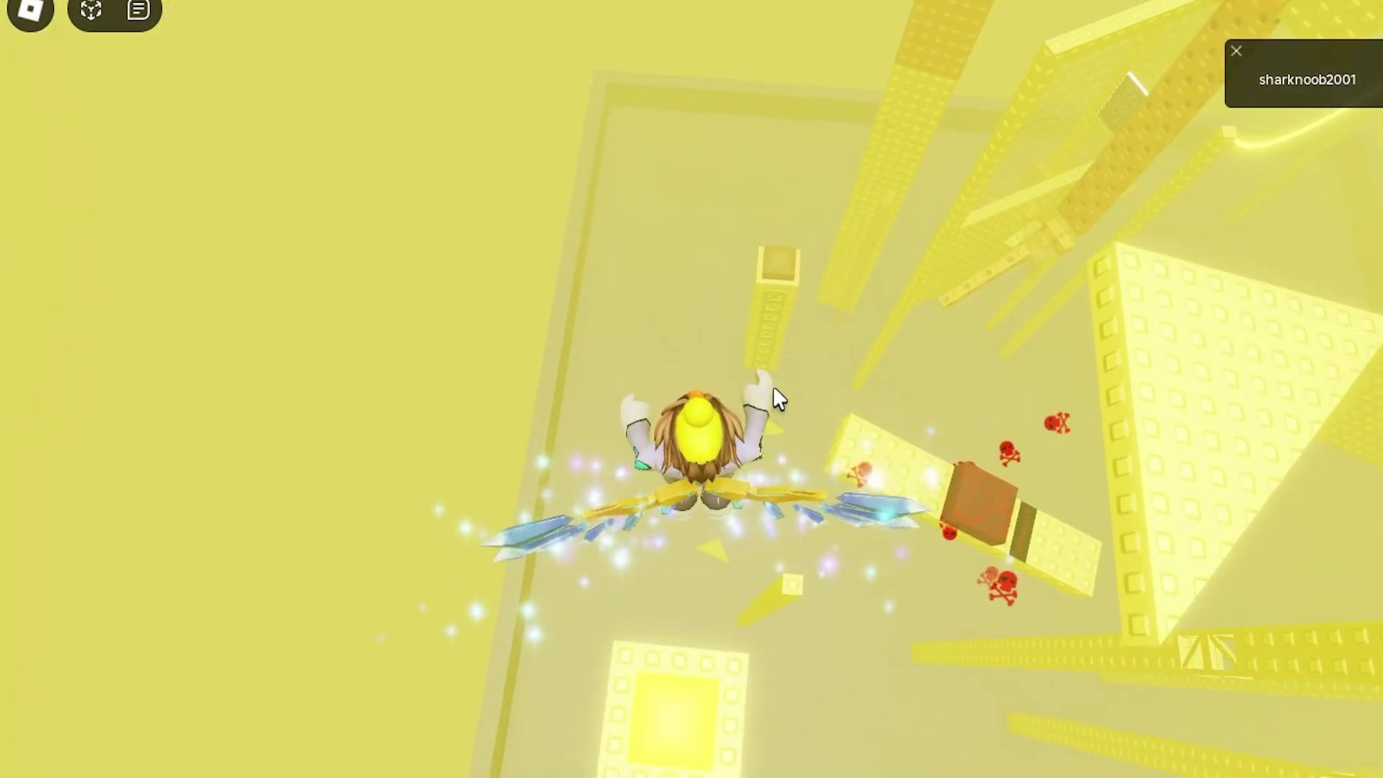
Drop to the short pillar by the triangular wedge, climb its truss and activate the timed button on top.
right_drag(768, 531, 768, 530)
key(w)
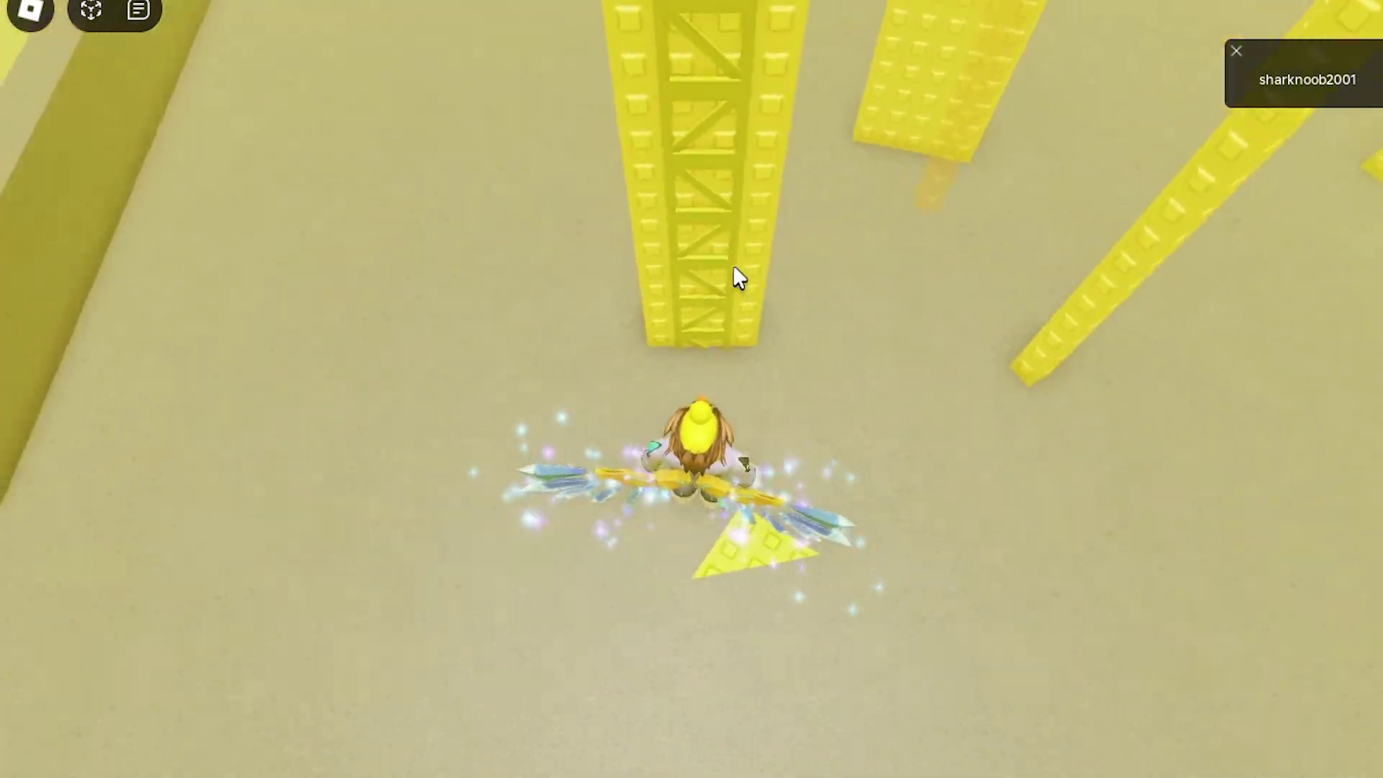
right_drag(733, 266, 869, 250)
scroll(868, 250, up, 5)
right_drag(949, 189, 947, 253)
scroll(947, 253, down, 10)
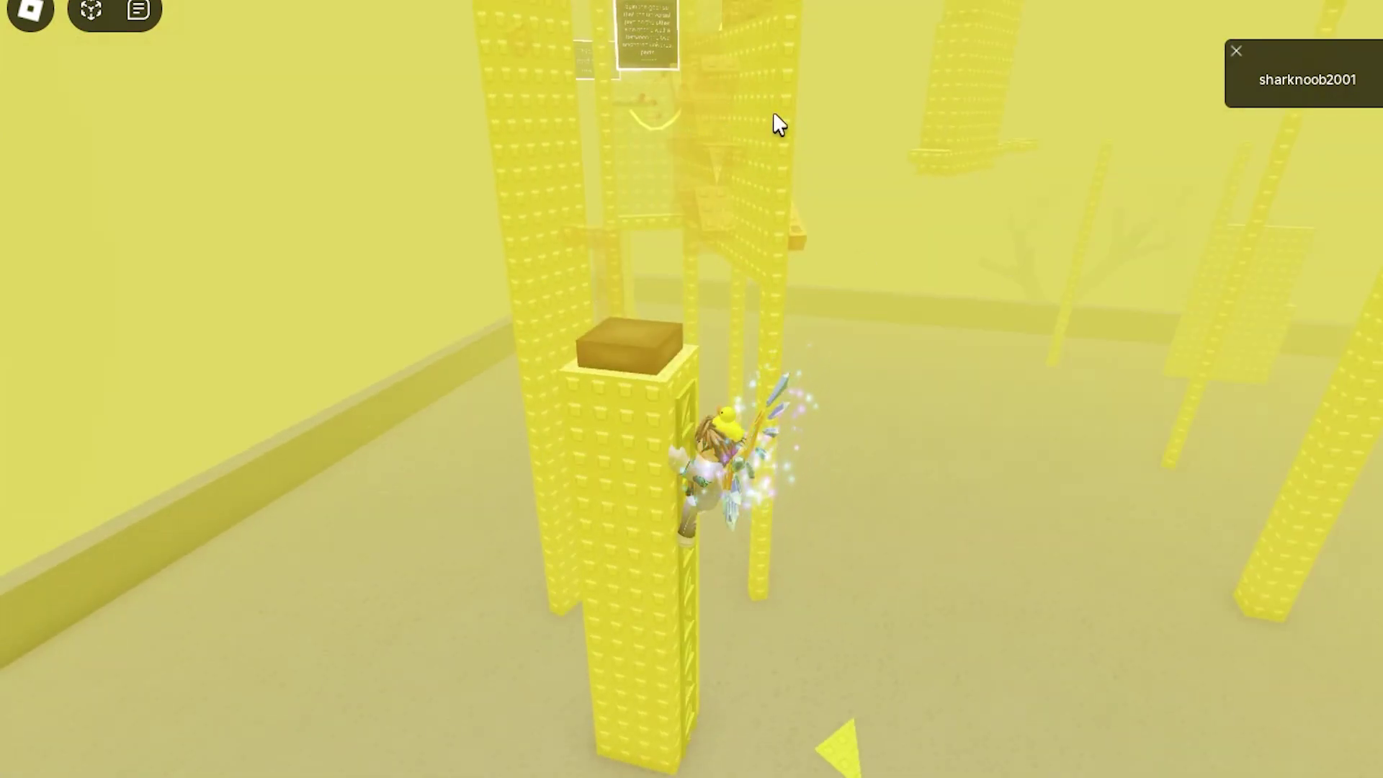
right_drag(774, 114, 831, 156)
key(w)
key(space)
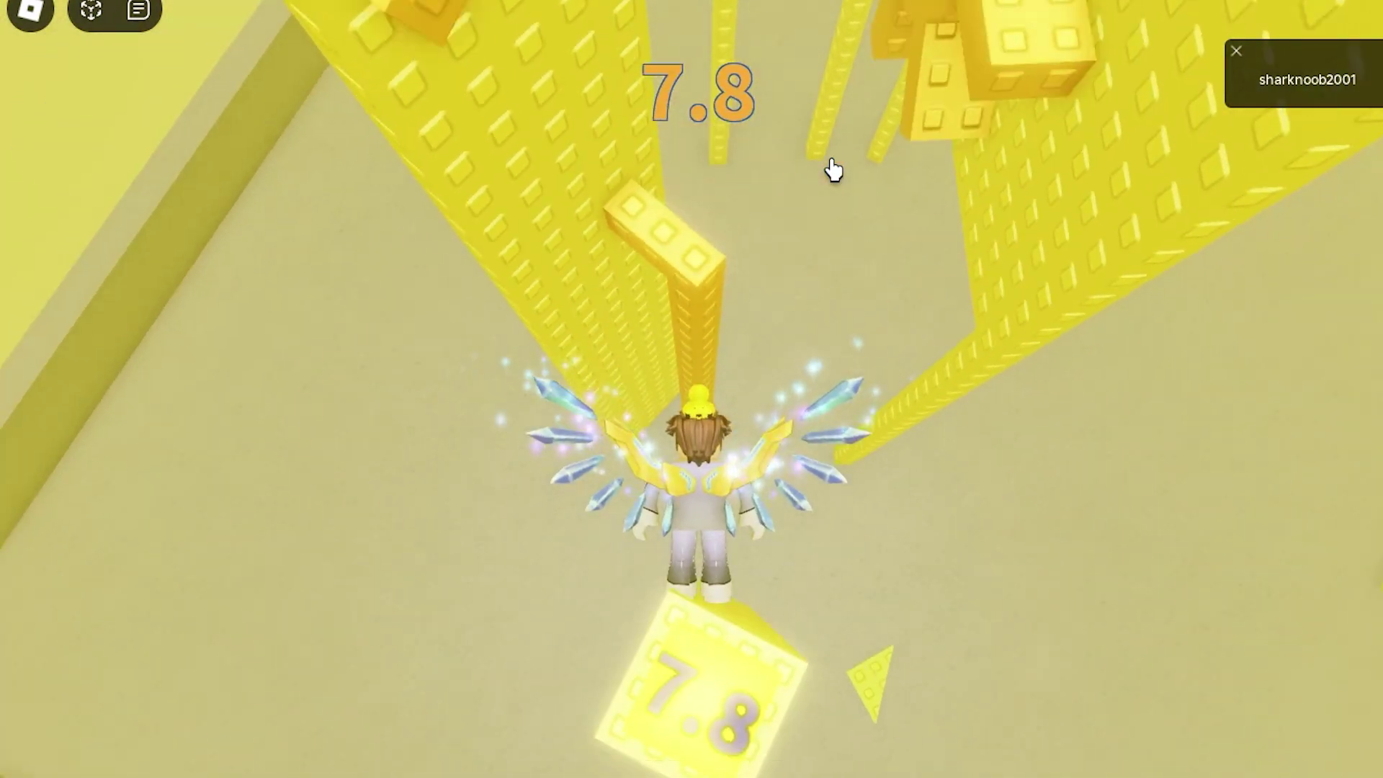
Jump off the timed button over the thin orange pillars towards the lit sign between the tall studded walls.
key(space)
key(shift)
key(w)
key(w)
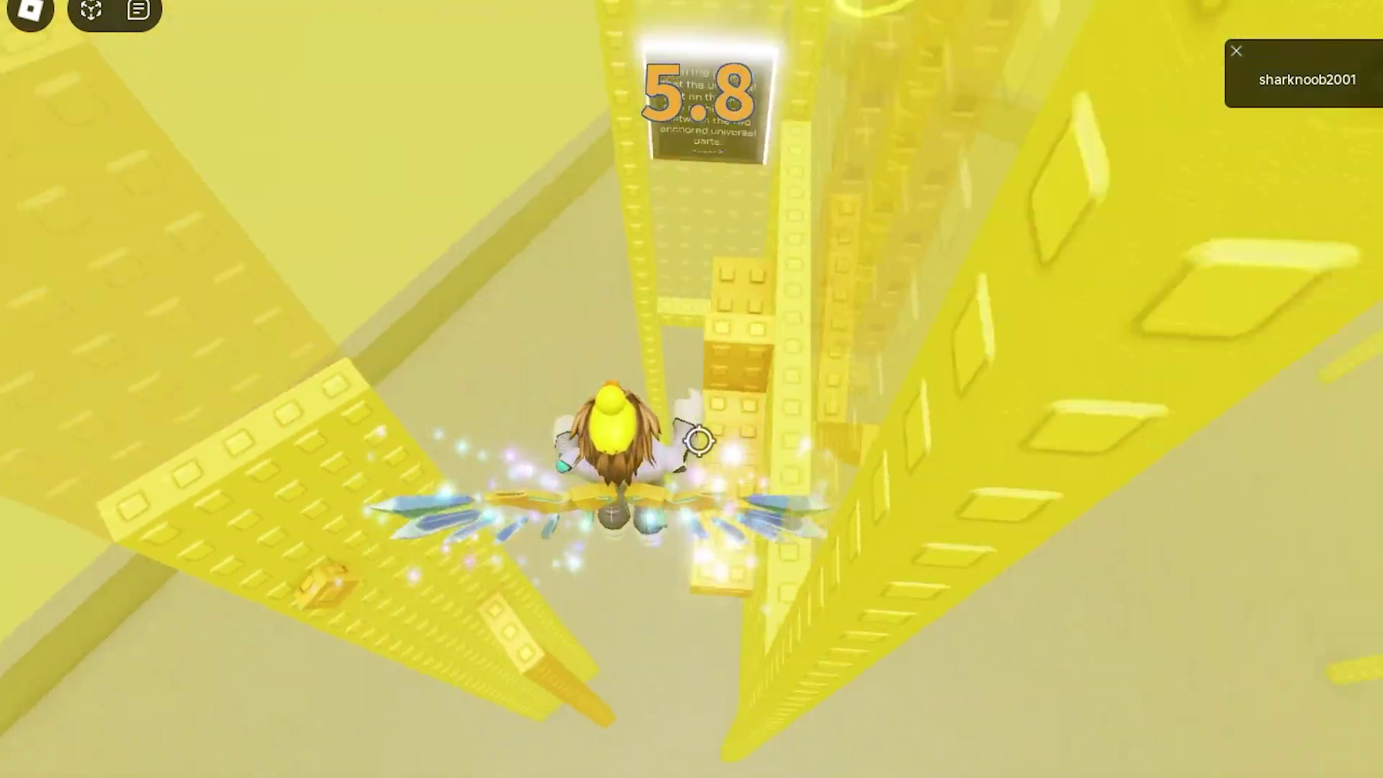
key(shift)
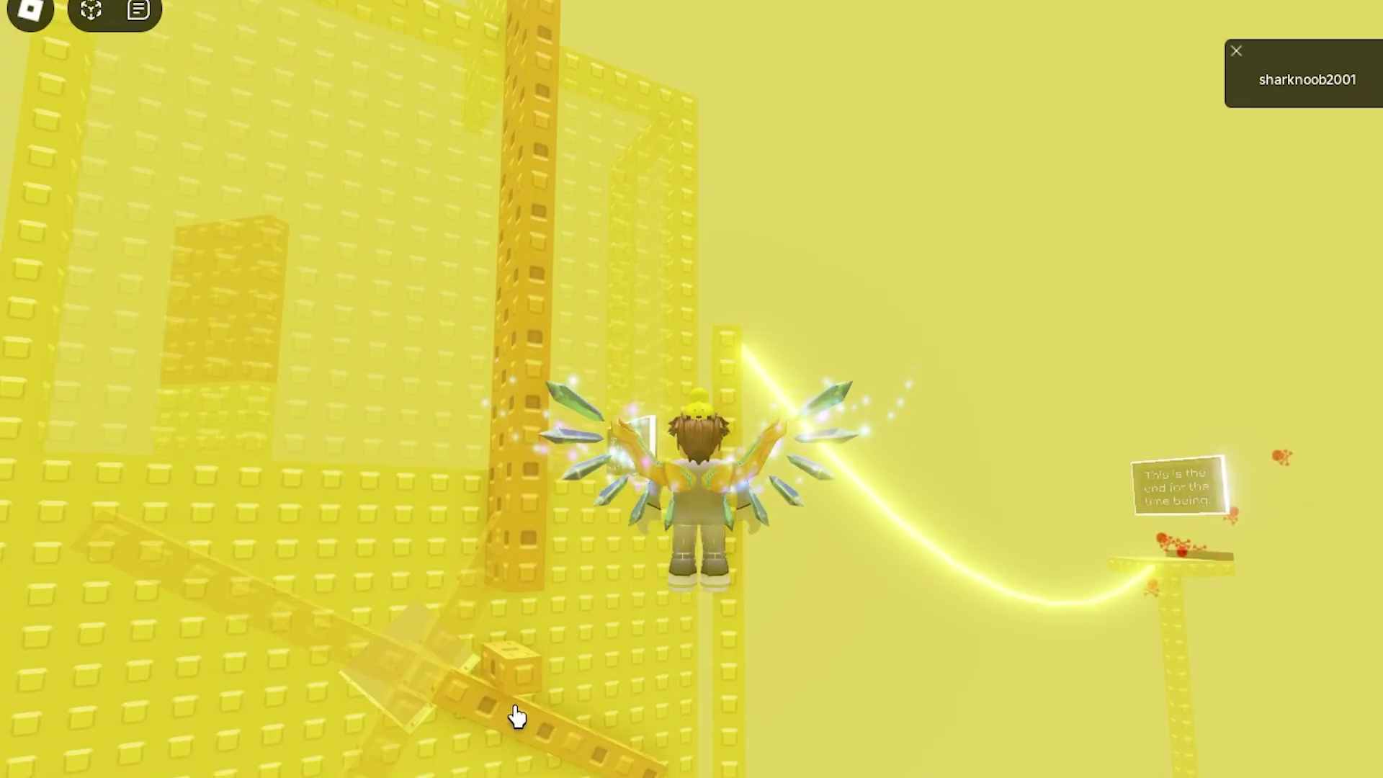
Examine the orange truss, the crossed spinner beams and the glowing rail beside the framed wall.
right_drag(485, 716, 546, 571)
right_drag(455, 603, 533, 642)
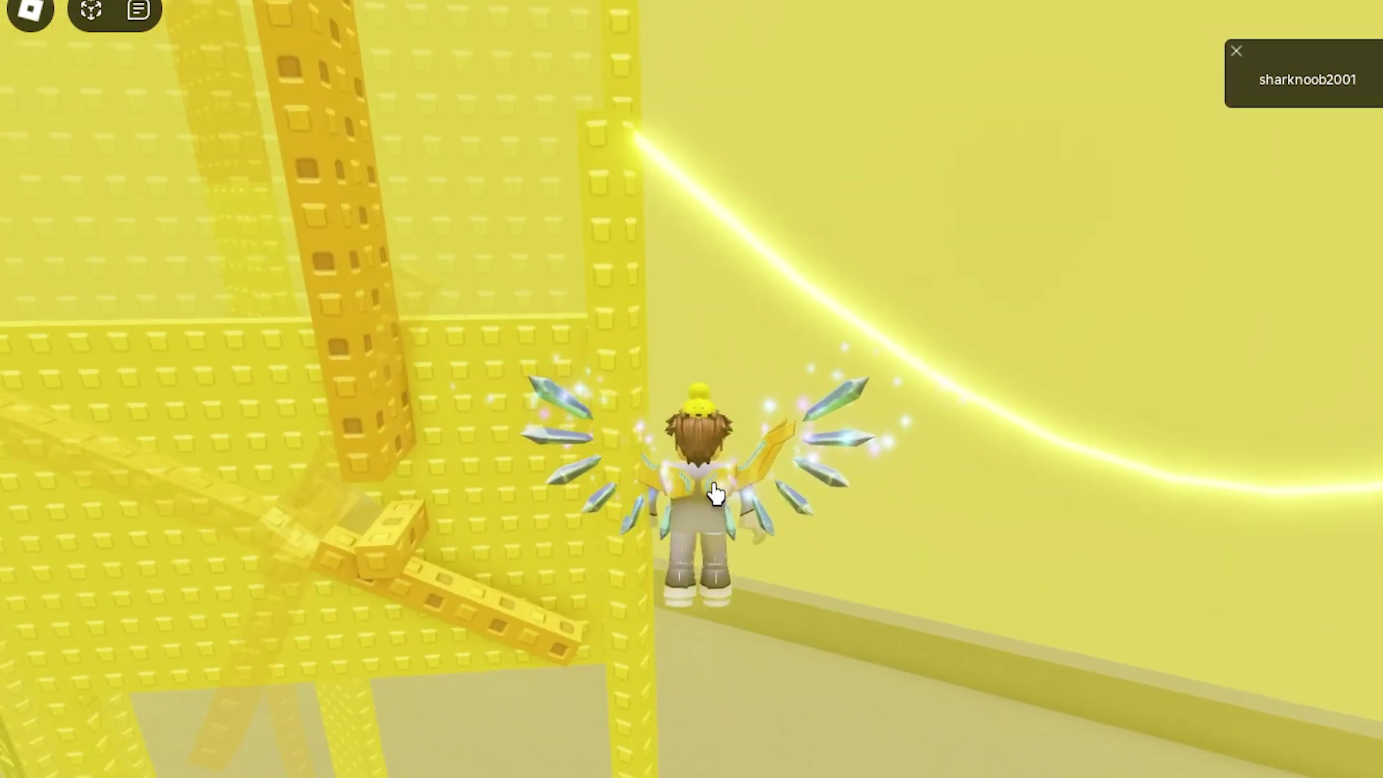
right_drag(715, 494, 720, 284)
key(shift)
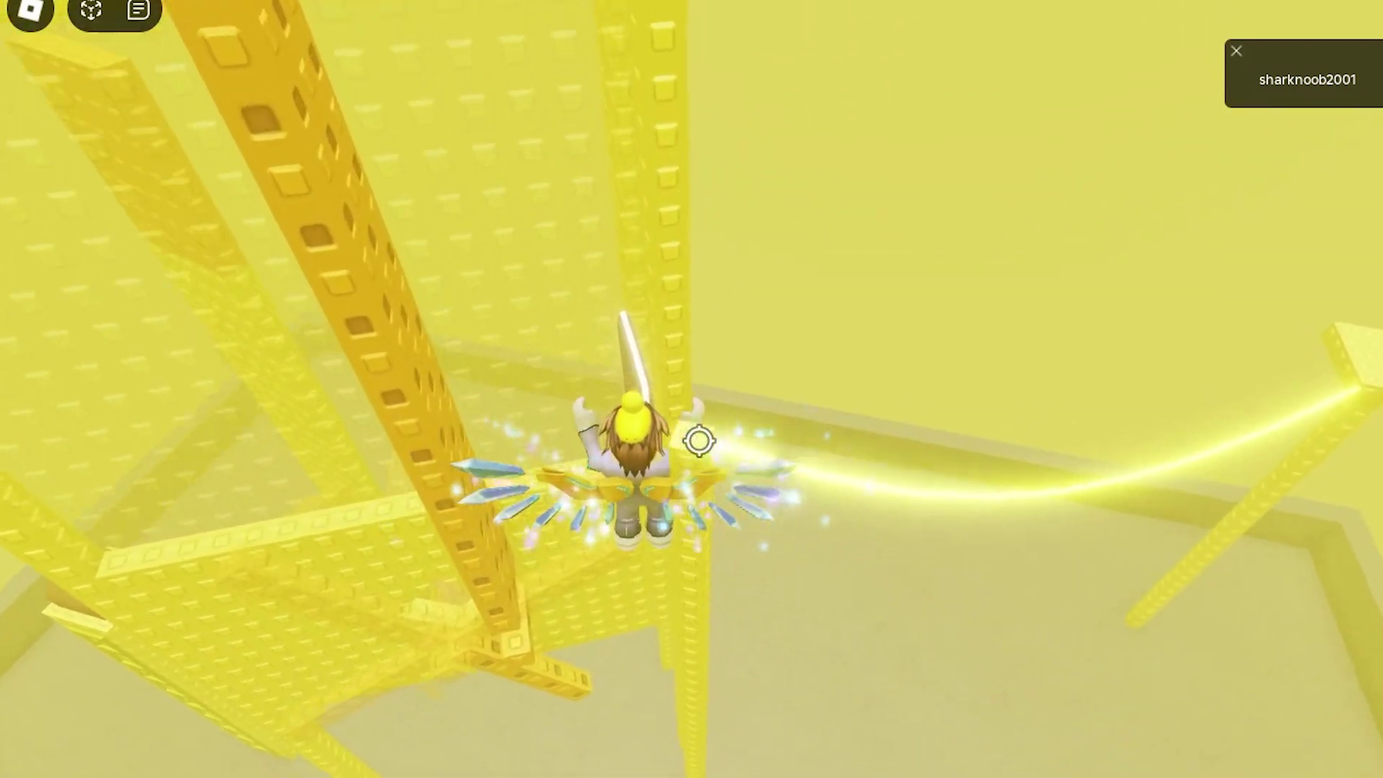
Try the timed section again, jumping across the orange spinner and its beams against the framed translucent wall.
key(w)
key(space)
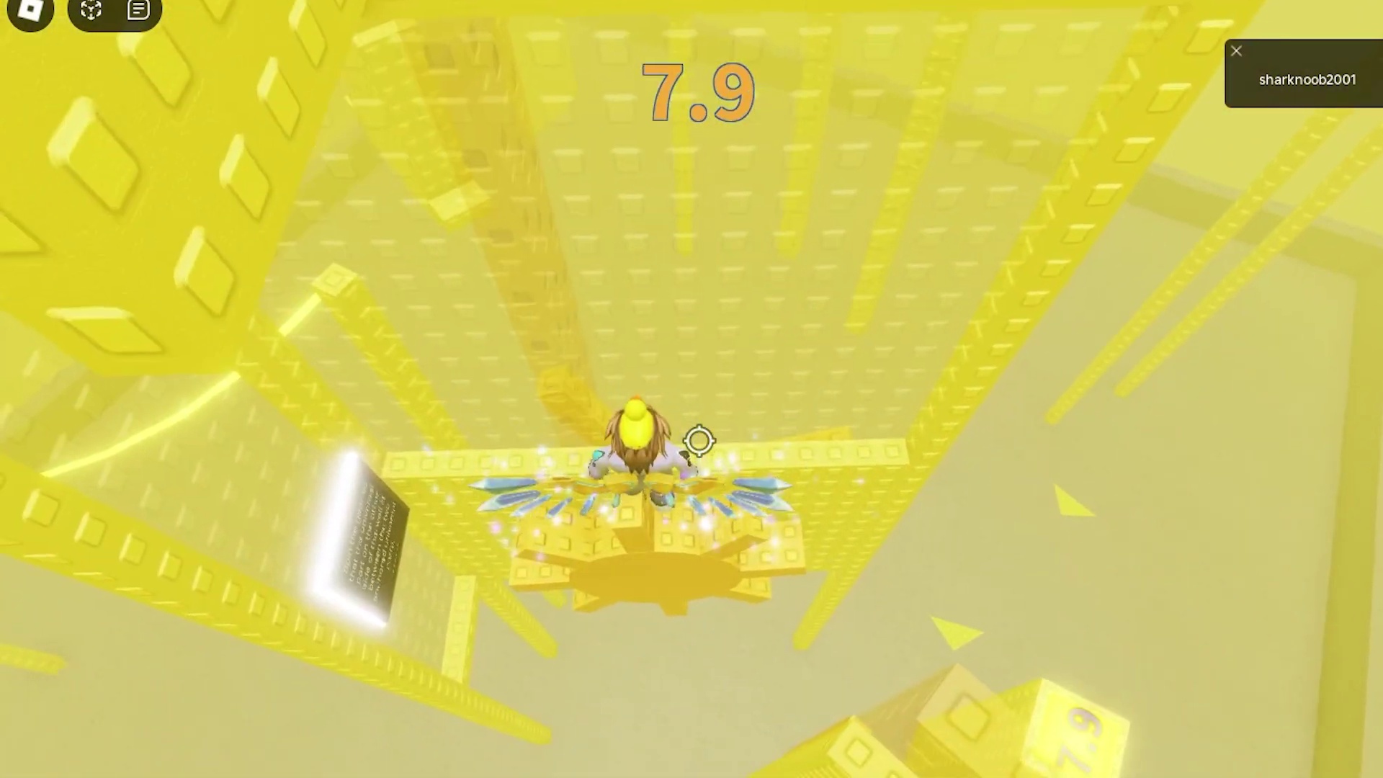
key(space)
key(space)
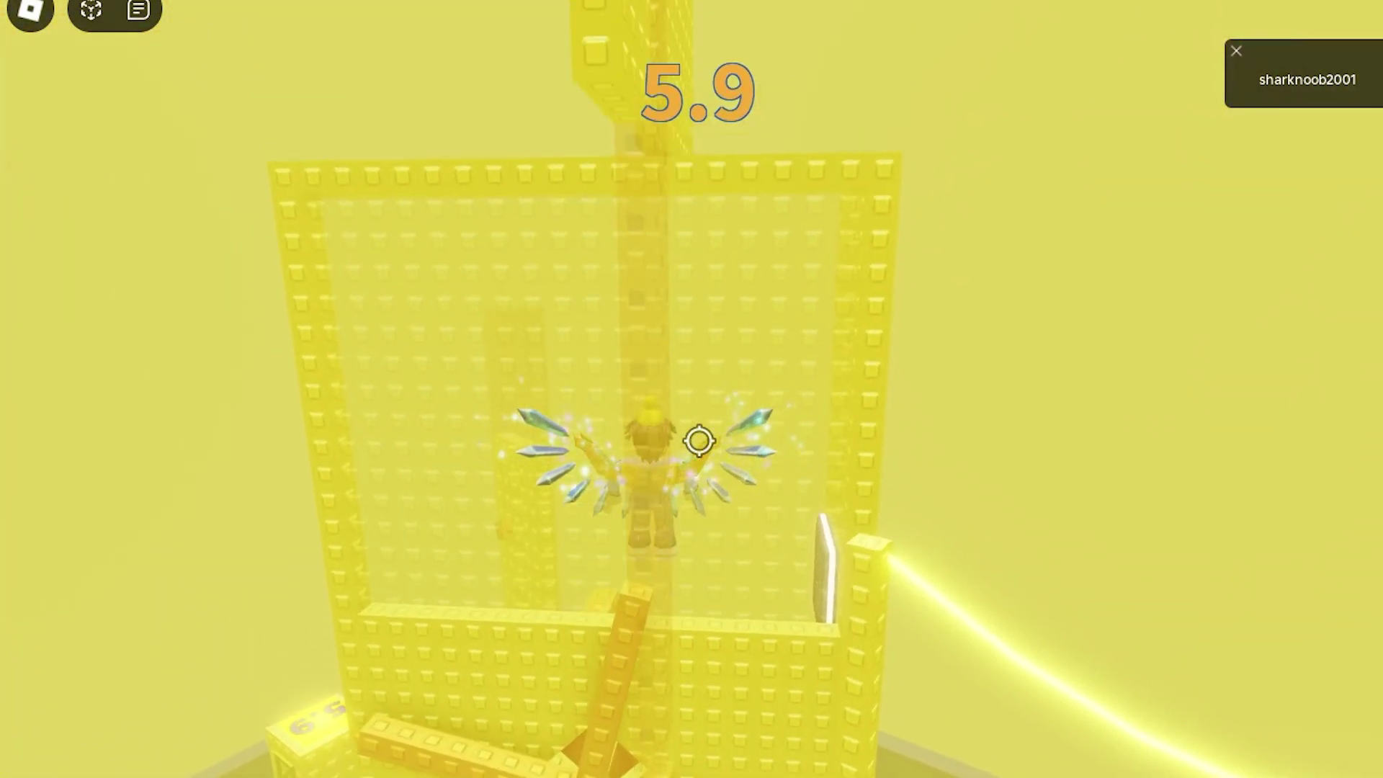
key(space)
key(space)
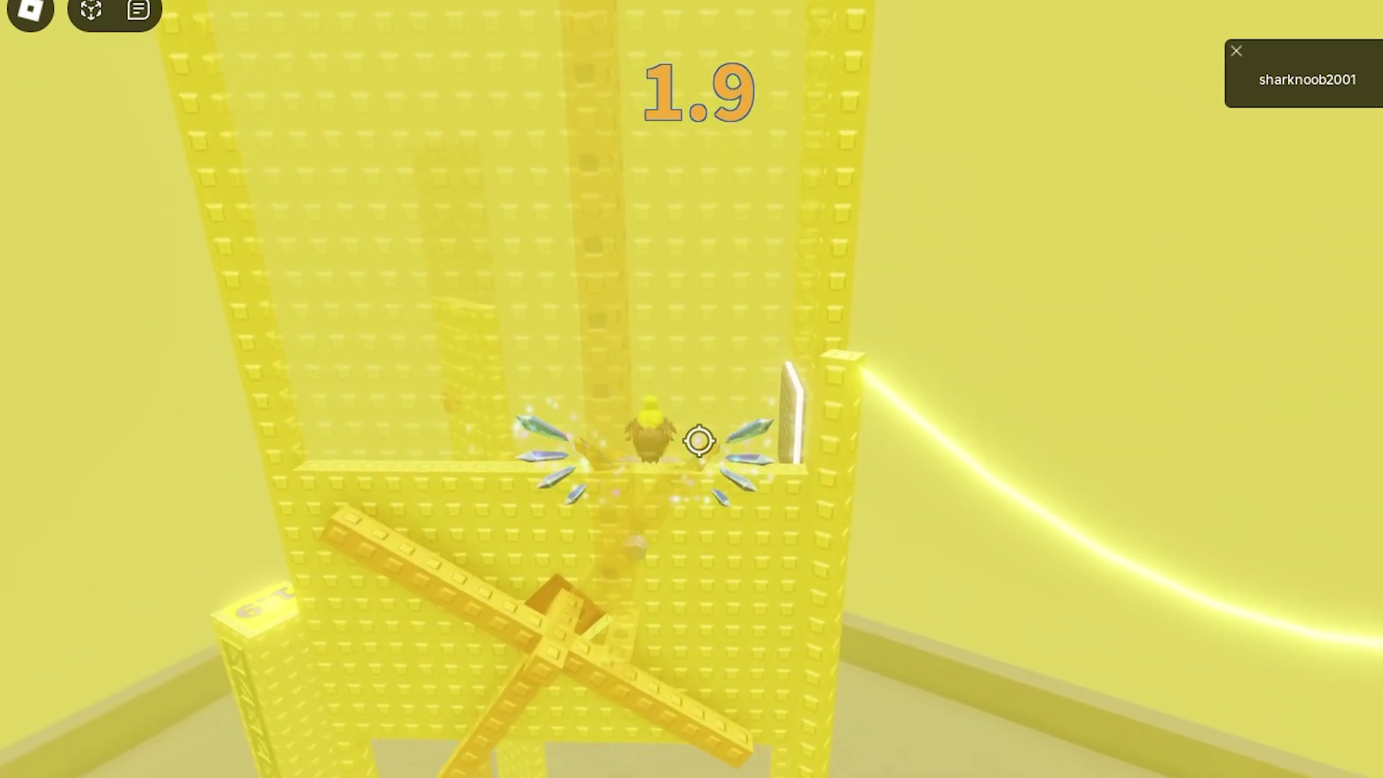
key(space)
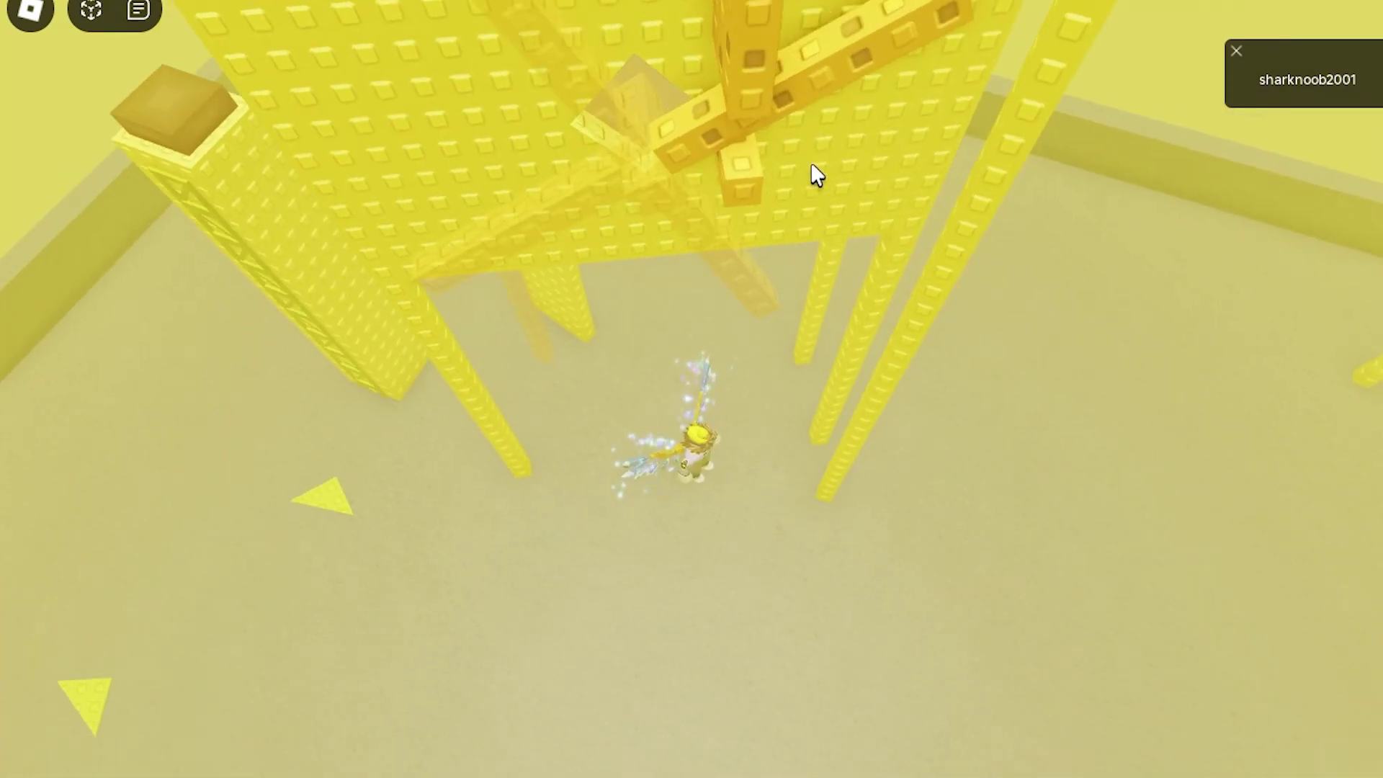
Return from the floor to the timed section and cross the narrow studded wall top beside the spinner.
key(a)
key(a)
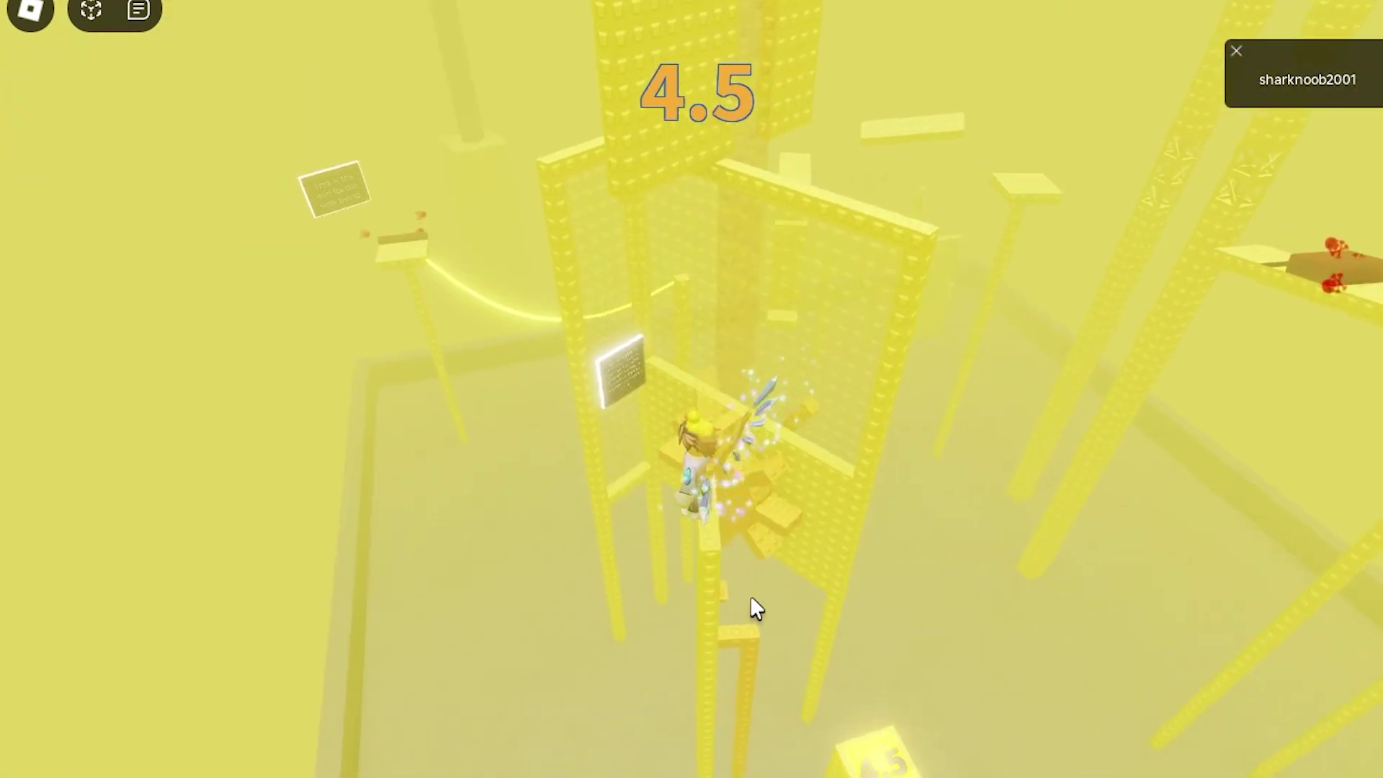
key(w)
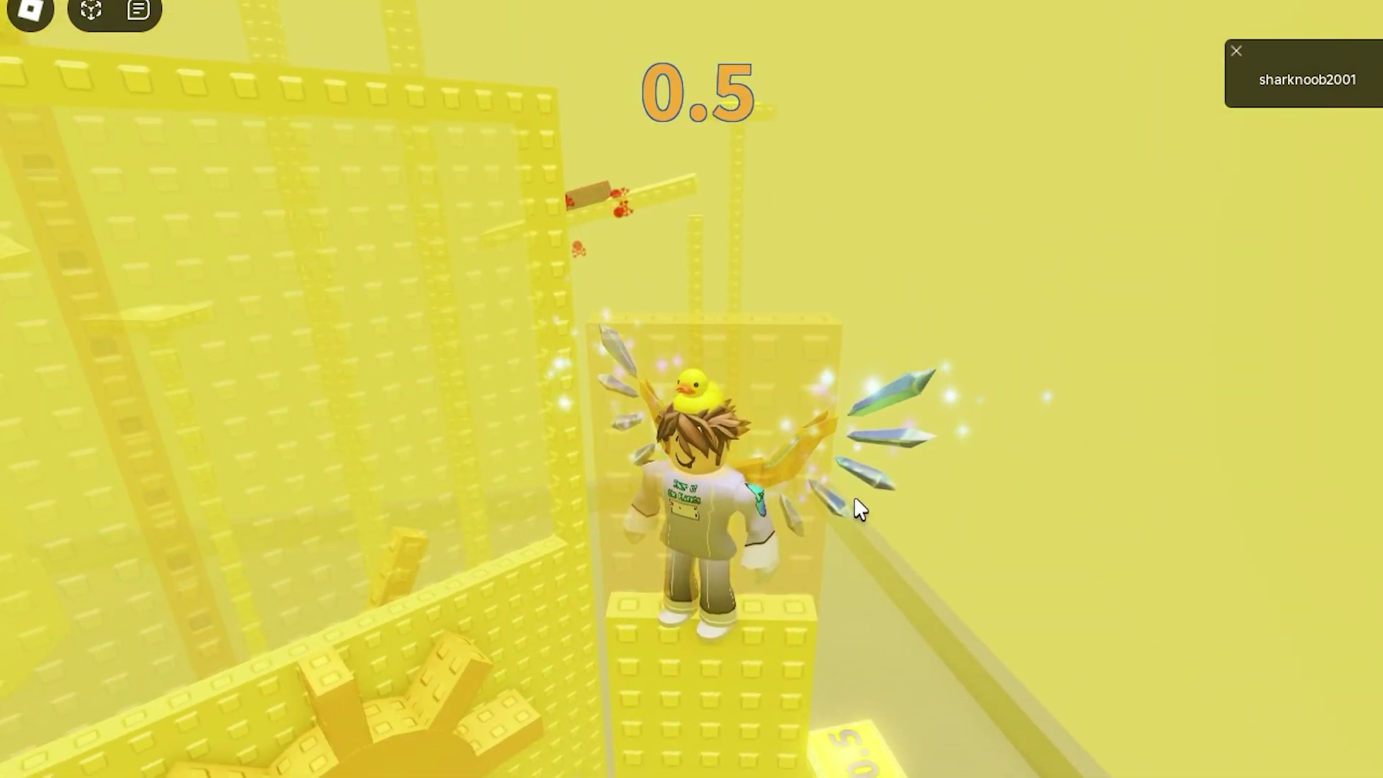
Ride the glowing rail to the final platform with the end sign and bring the avatar into close view.
key(shift)
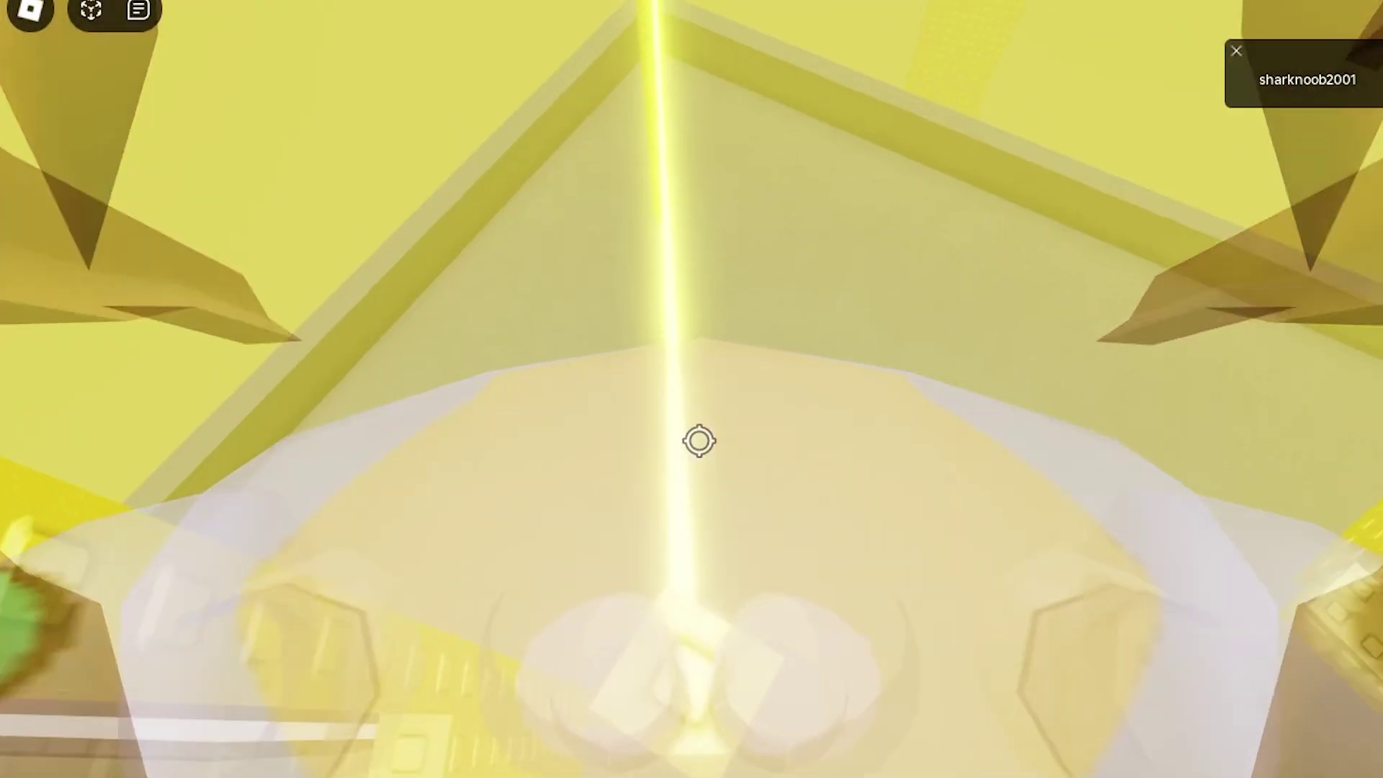
key(shift)
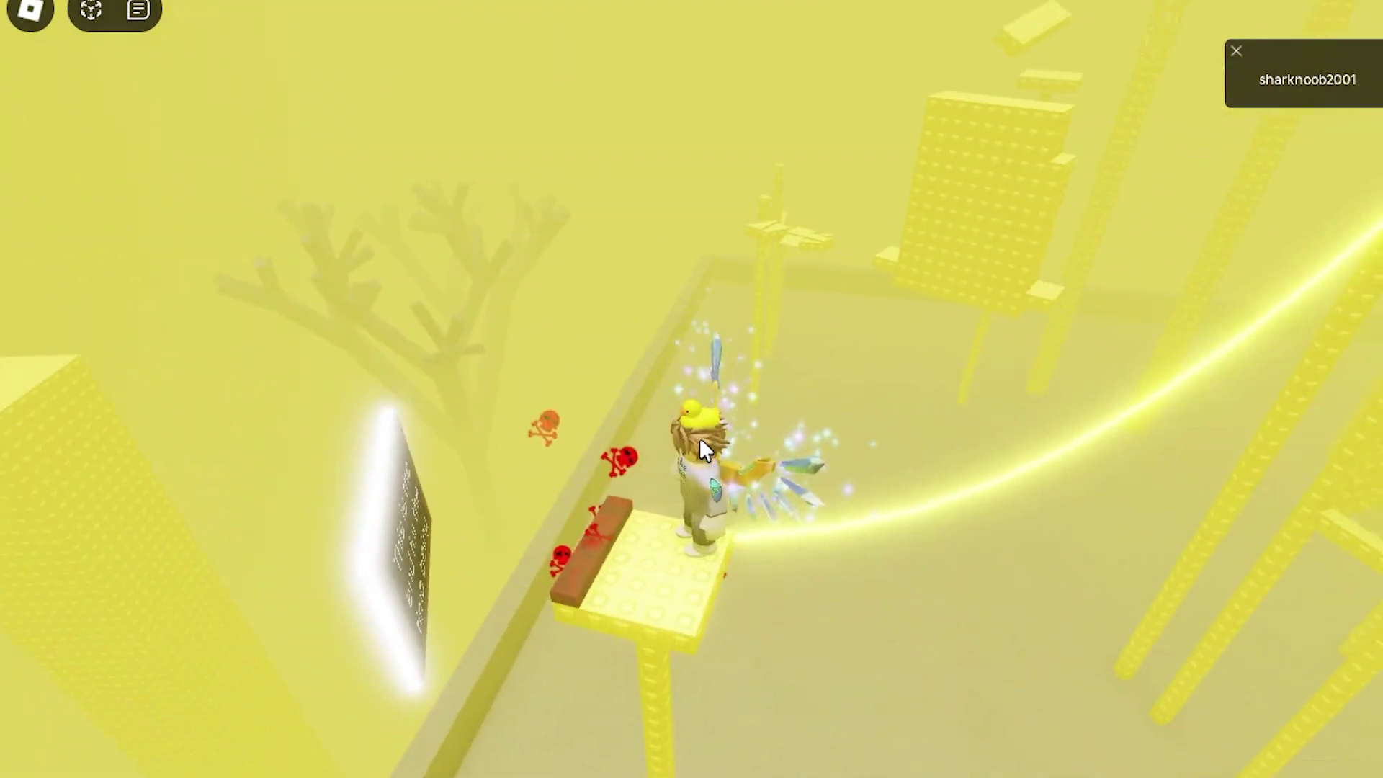
scroll(698, 438, up, 3)
right_drag(698, 438, 817, 470)
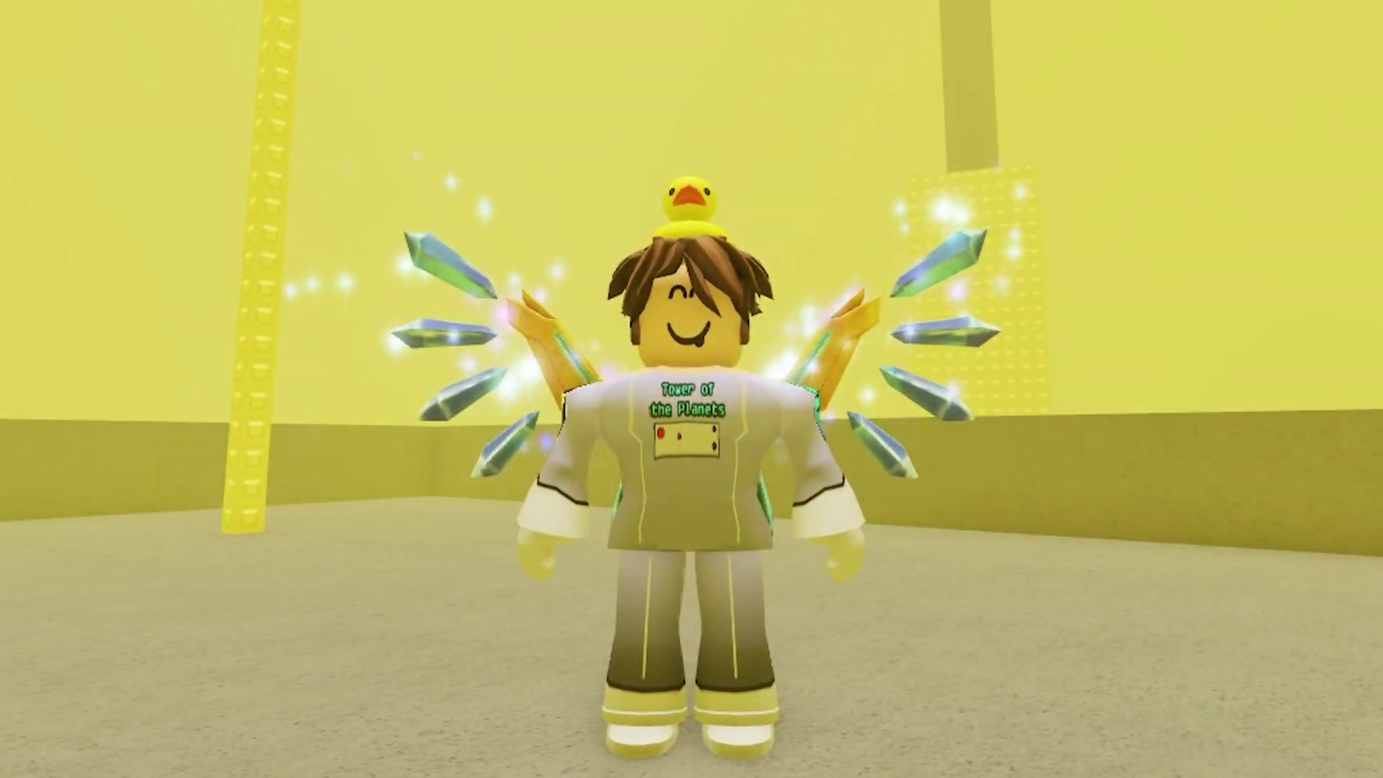